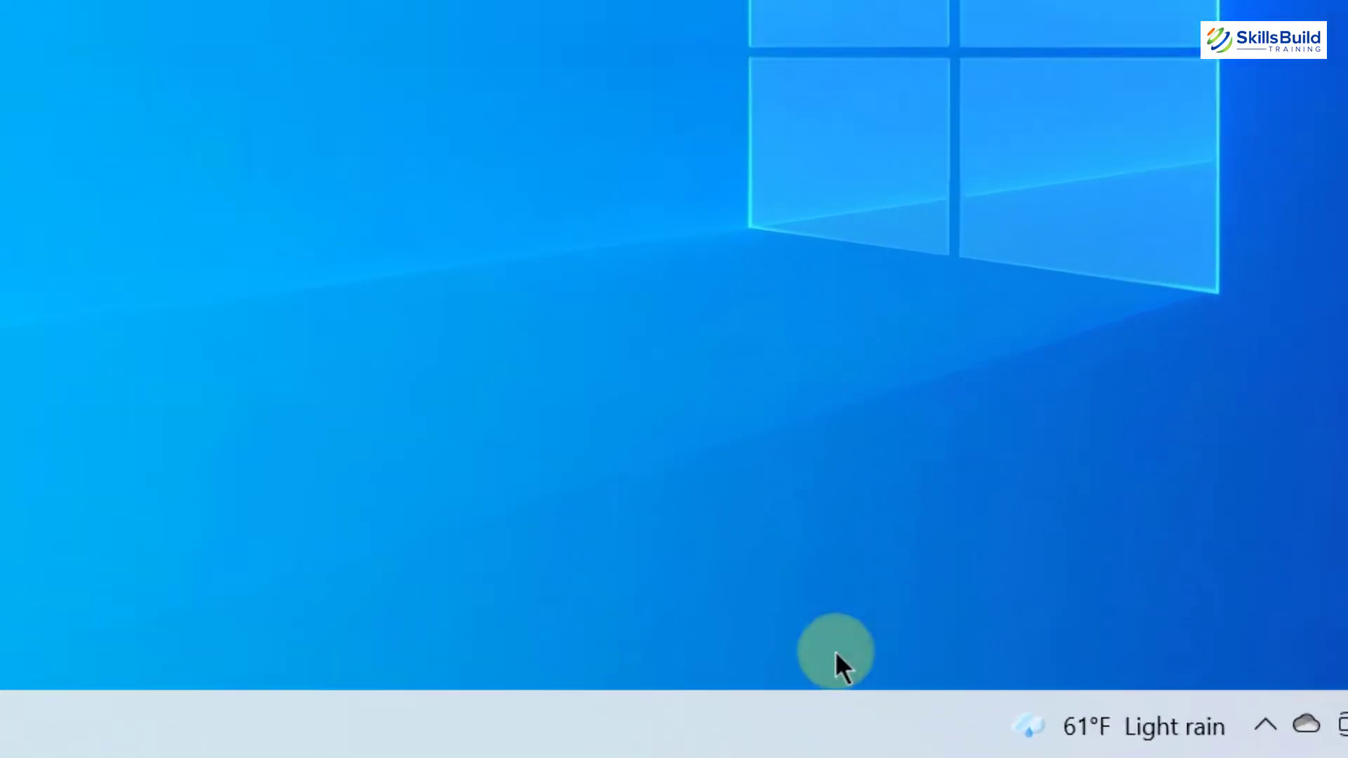
# Unlock the Windows taskbar and dock it vertically along the right edge of the desktop.
pyautogui.rightClick(473, 709)
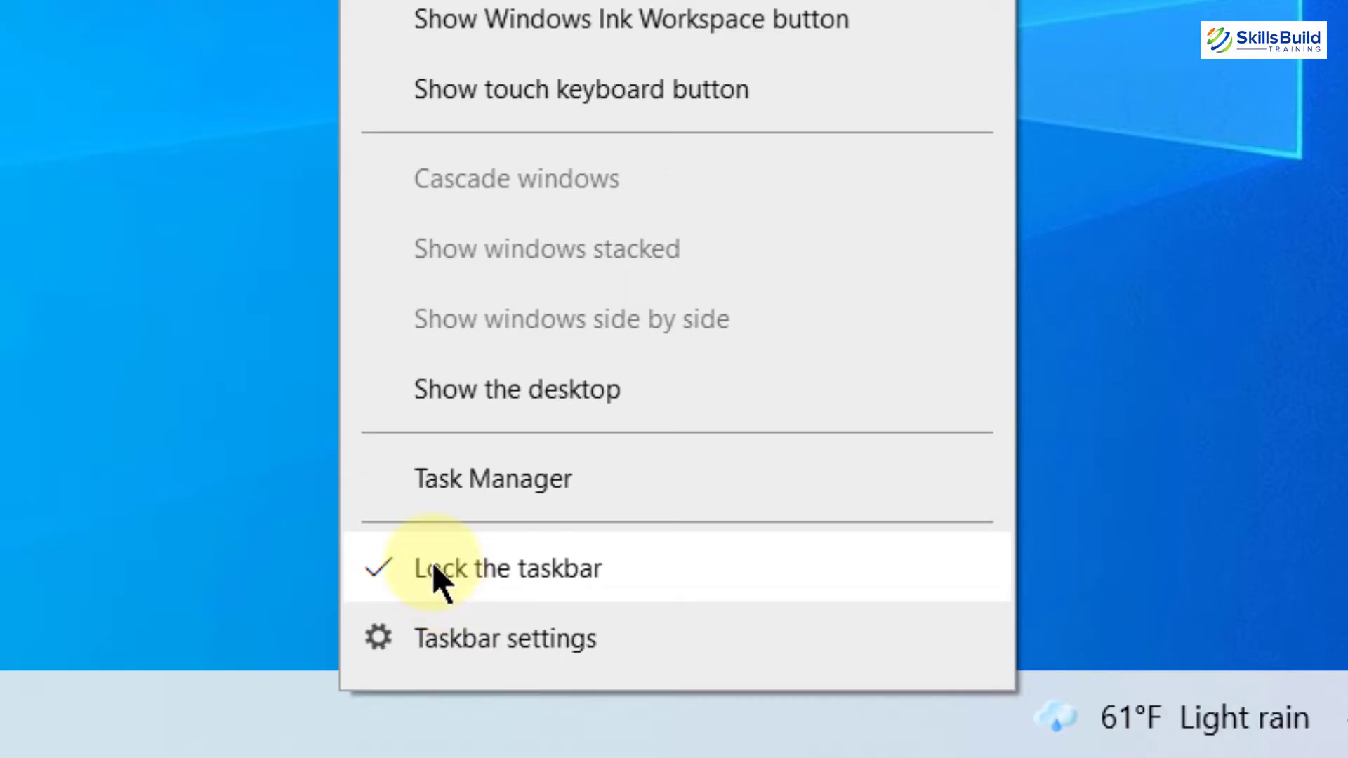
pyautogui.click(433, 569)
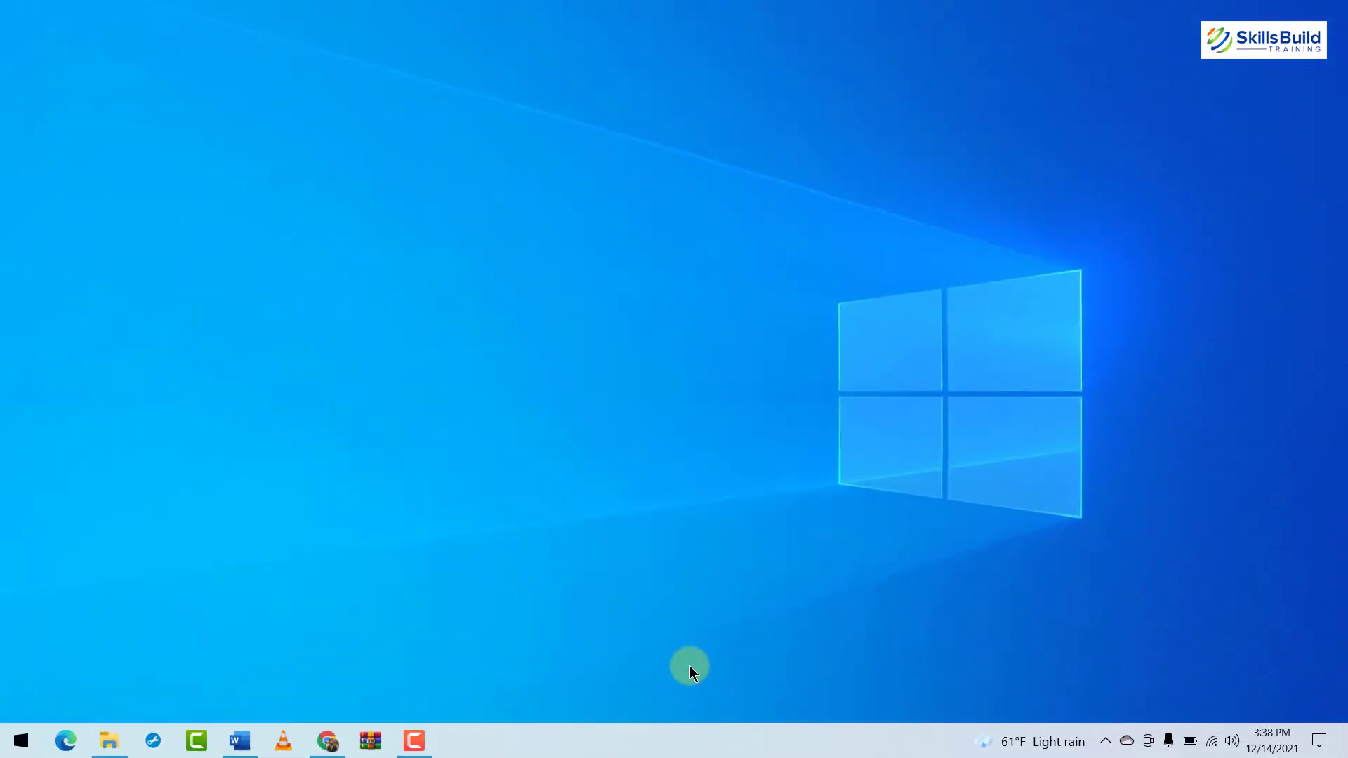
pyautogui.moveTo(593, 743); pyautogui.dragTo(911, 382)
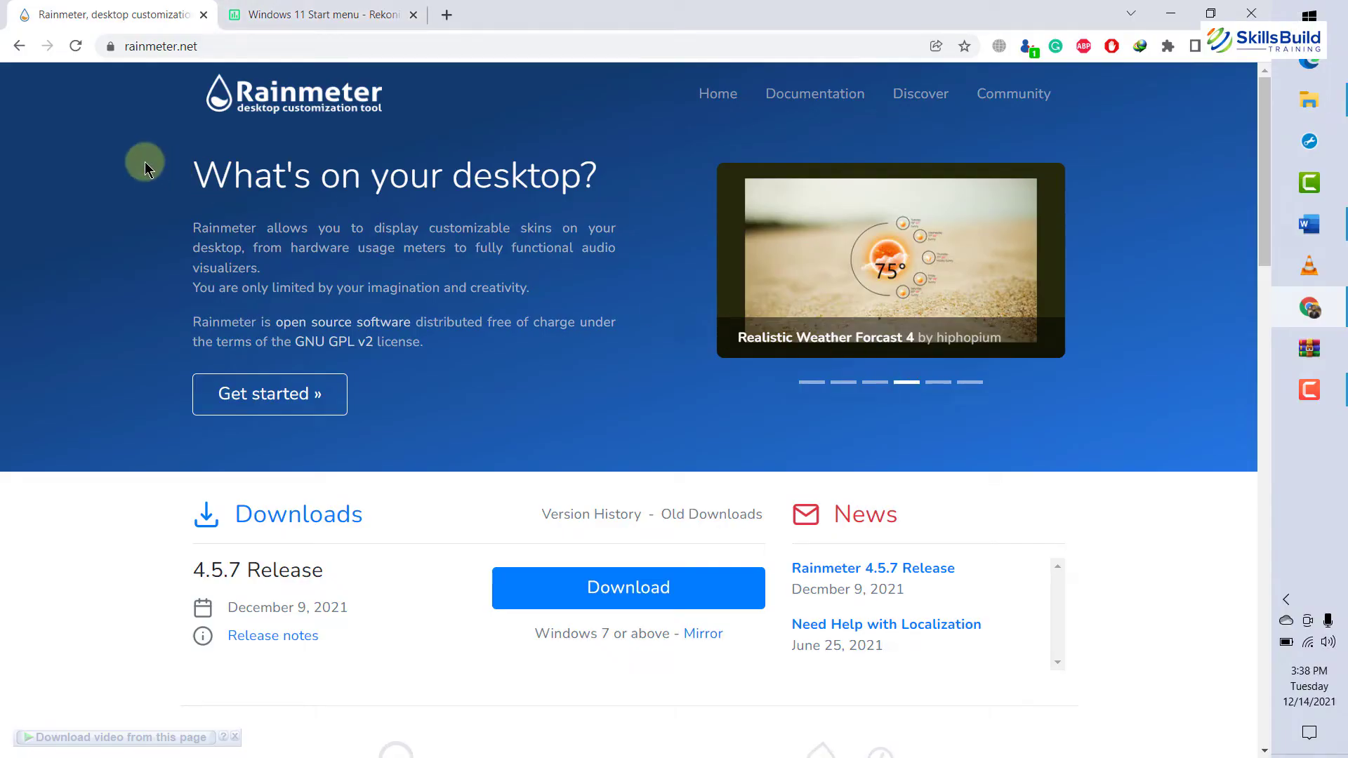
# Run Rainmeter-4.5.7.exe in English, complete the standard 64-bit installation in C:\Program Files\Rainmeter, and finish setup with Run Rainmeter enabled.
pyautogui.click(259, 14)
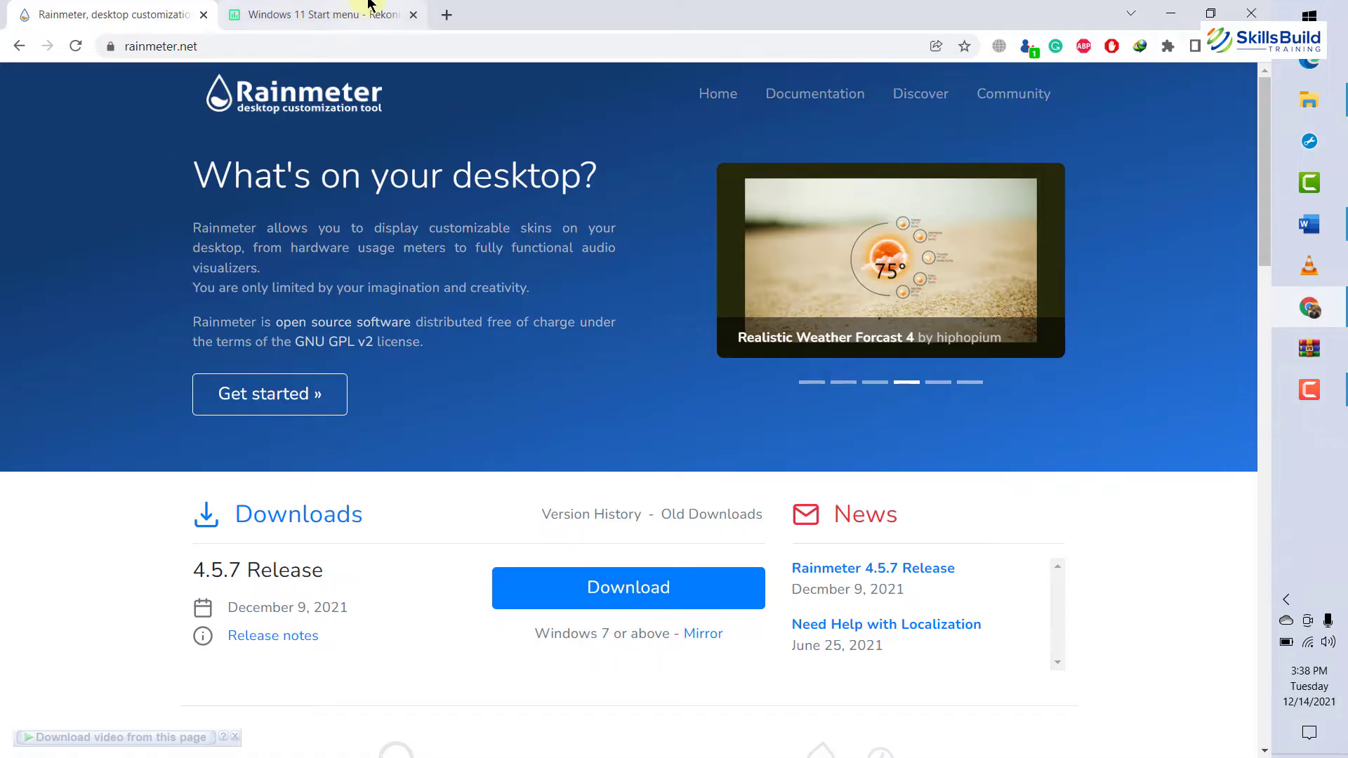
pyautogui.click(193, 23)
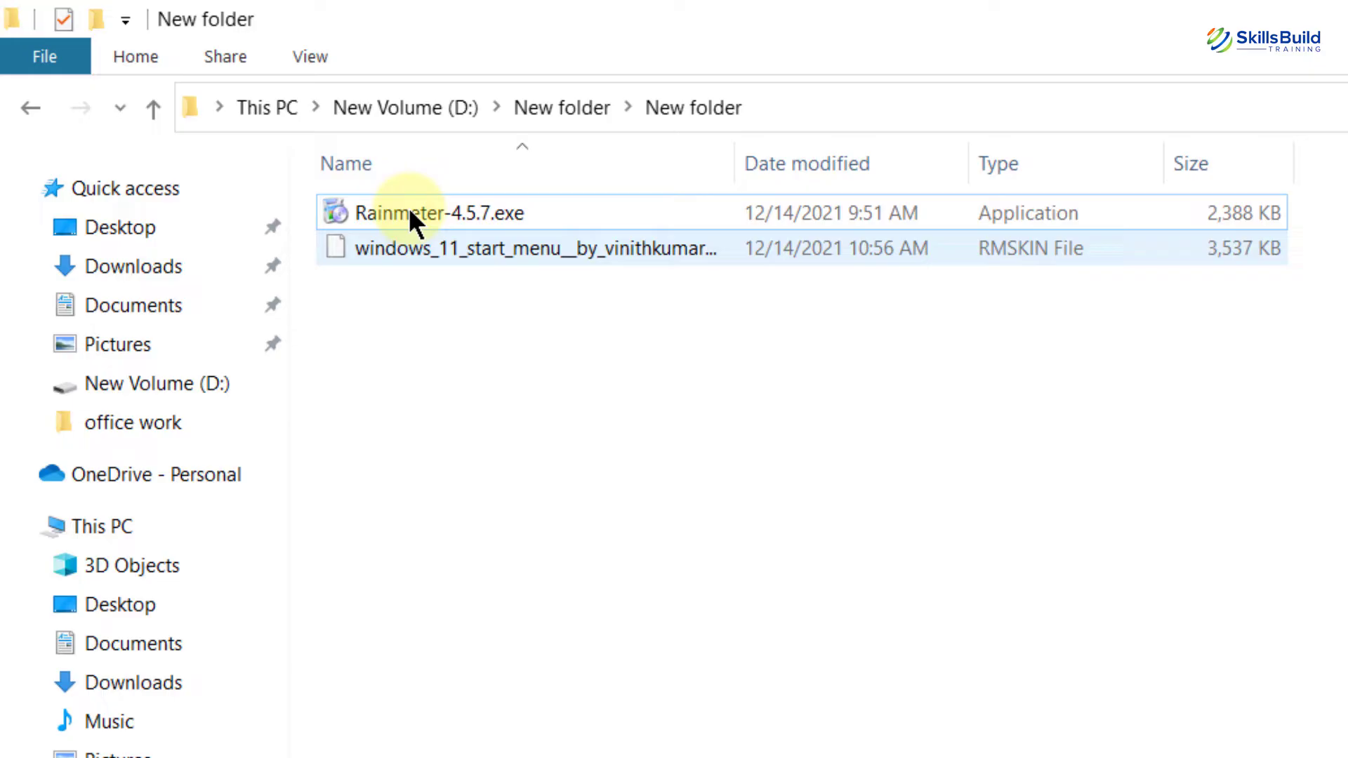
pyautogui.click(410, 213)
pyautogui.doubleClick(410, 213)
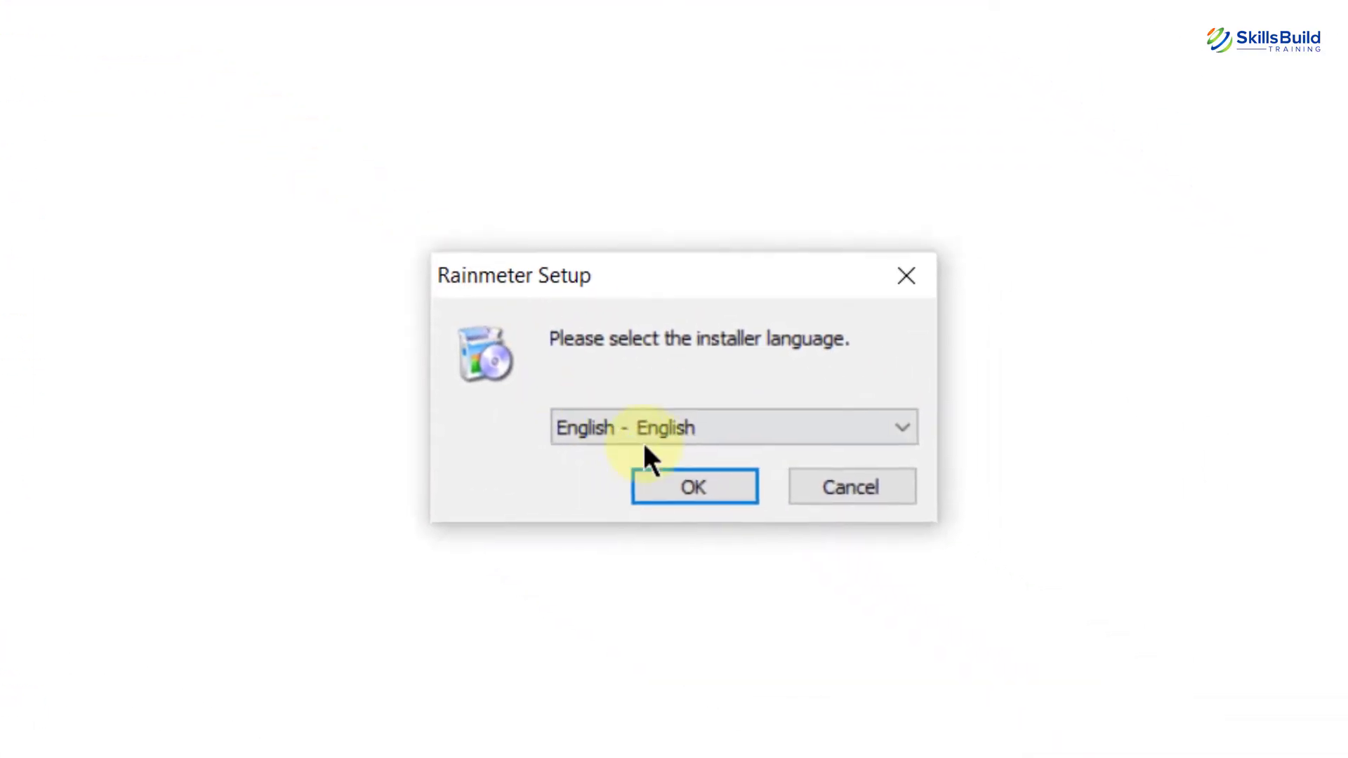
pyautogui.click(677, 484)
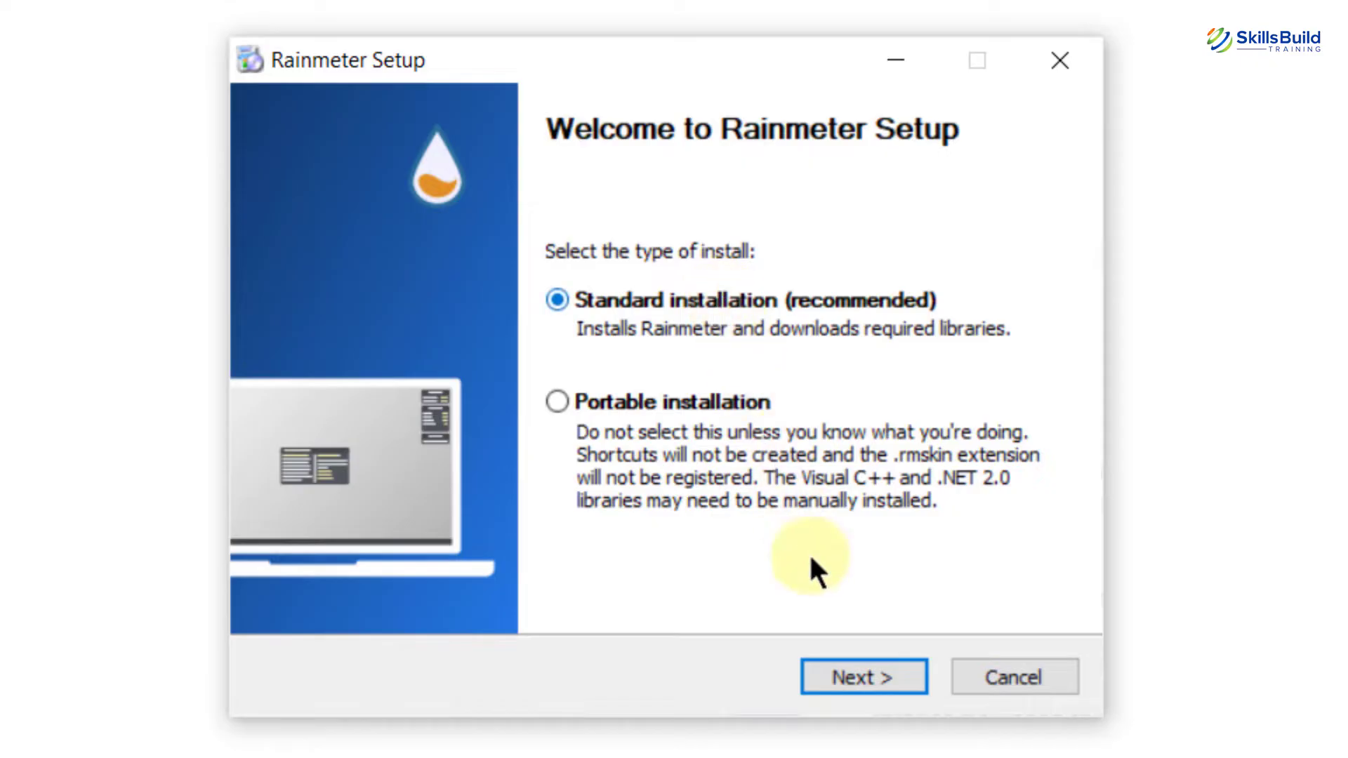
pyautogui.click(853, 677)
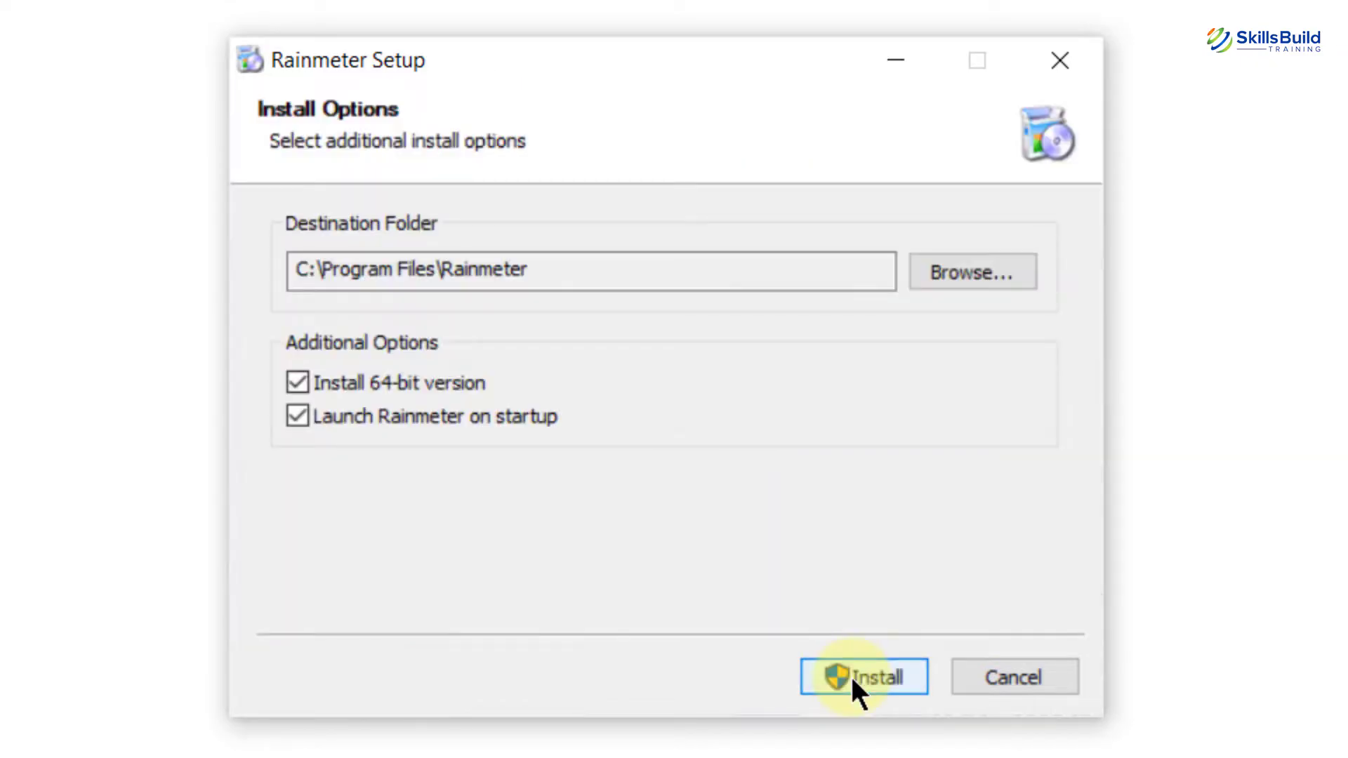
pyautogui.click(861, 675)
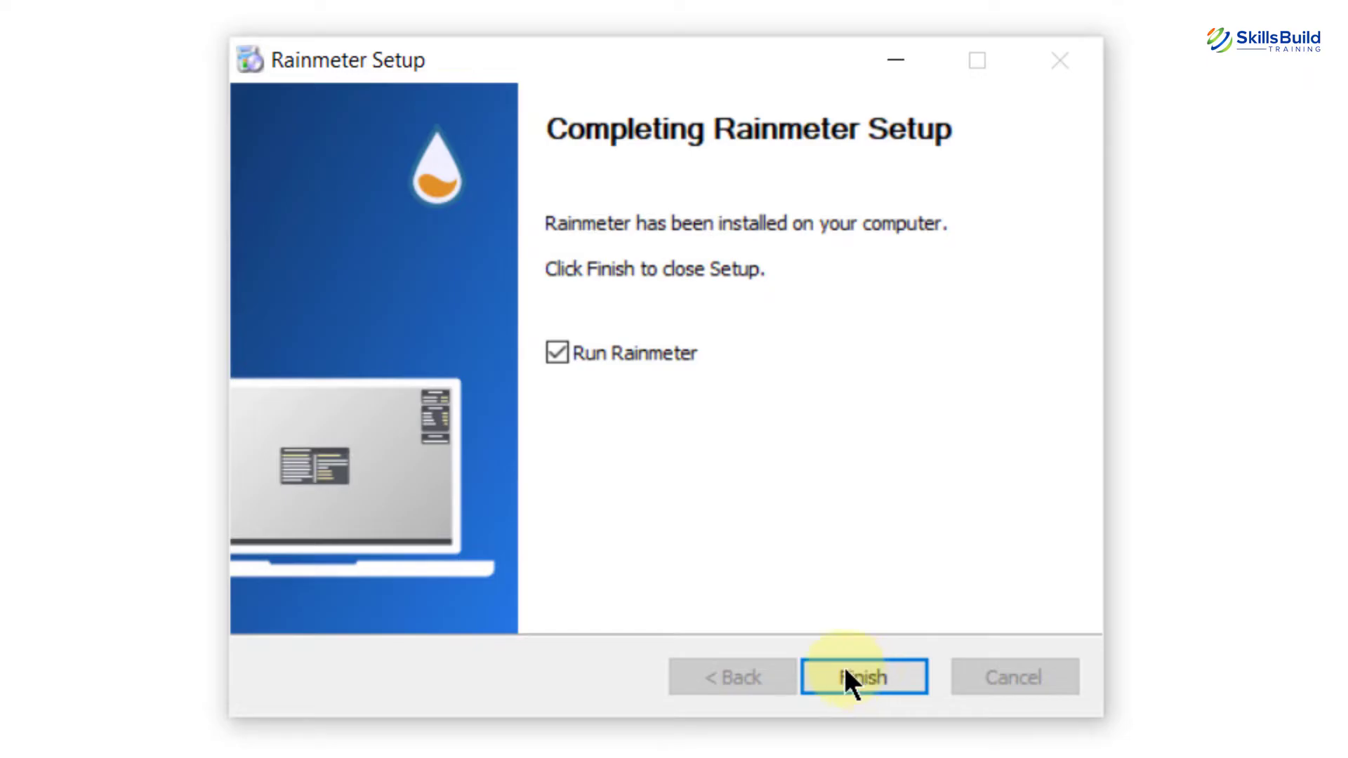
pyautogui.click(844, 664)
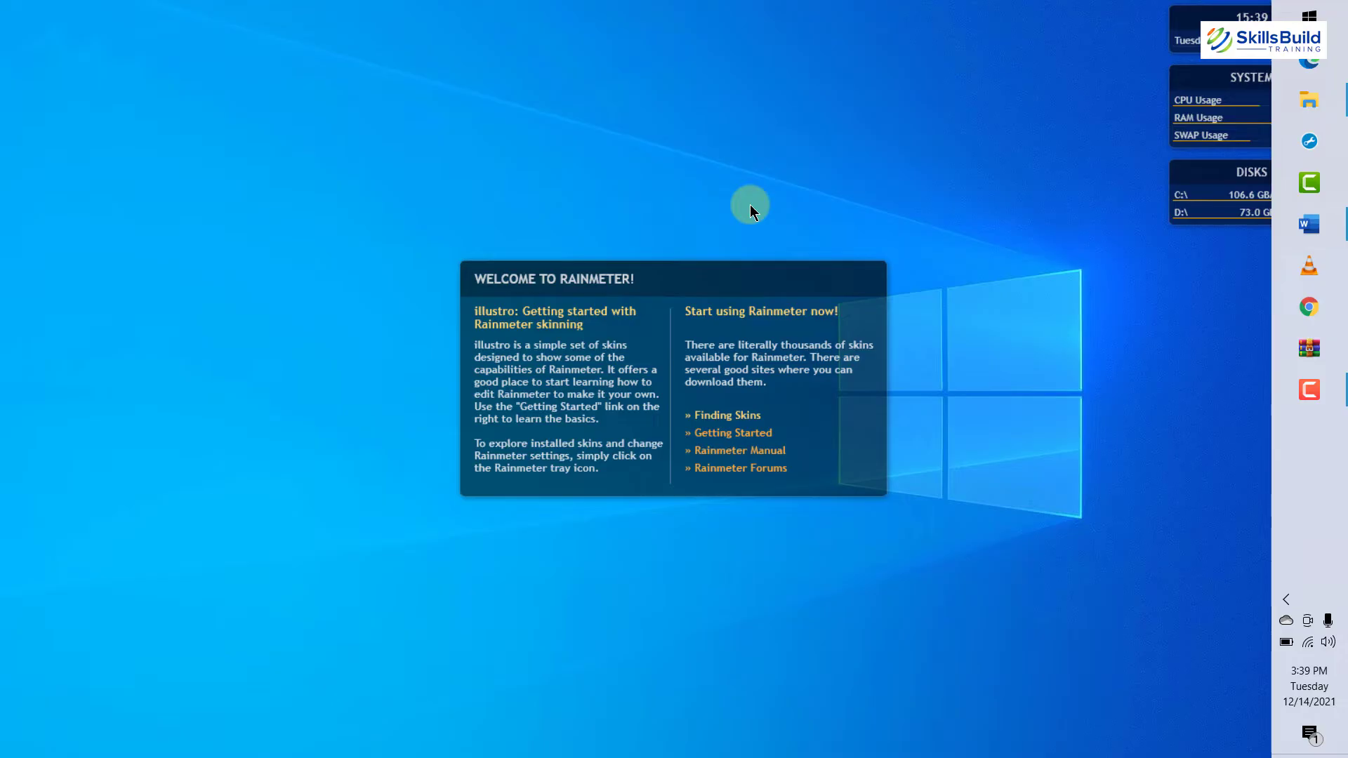
# Unload the default illustro Welcome, Disk, System and Clock skins from the desktop.
pyautogui.rightClick(813, 460)
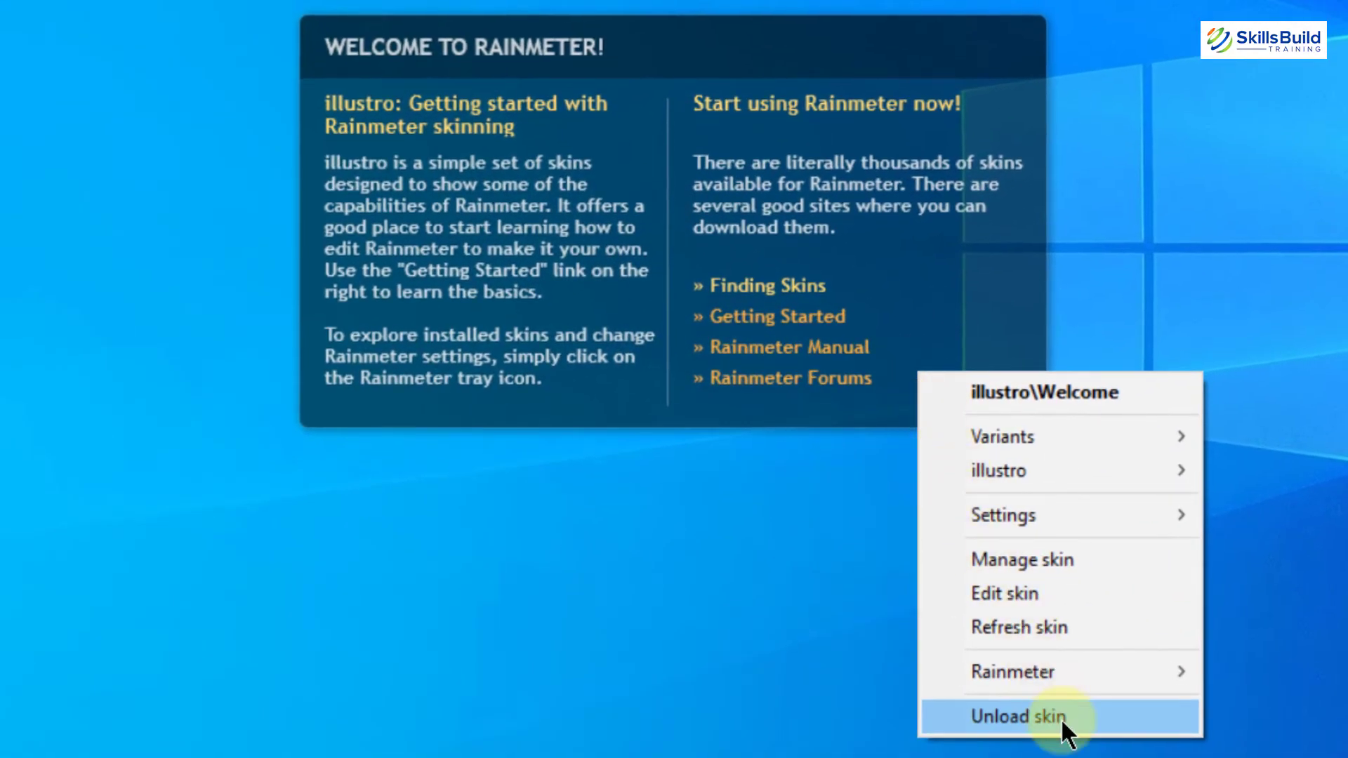
pyautogui.click(1062, 721)
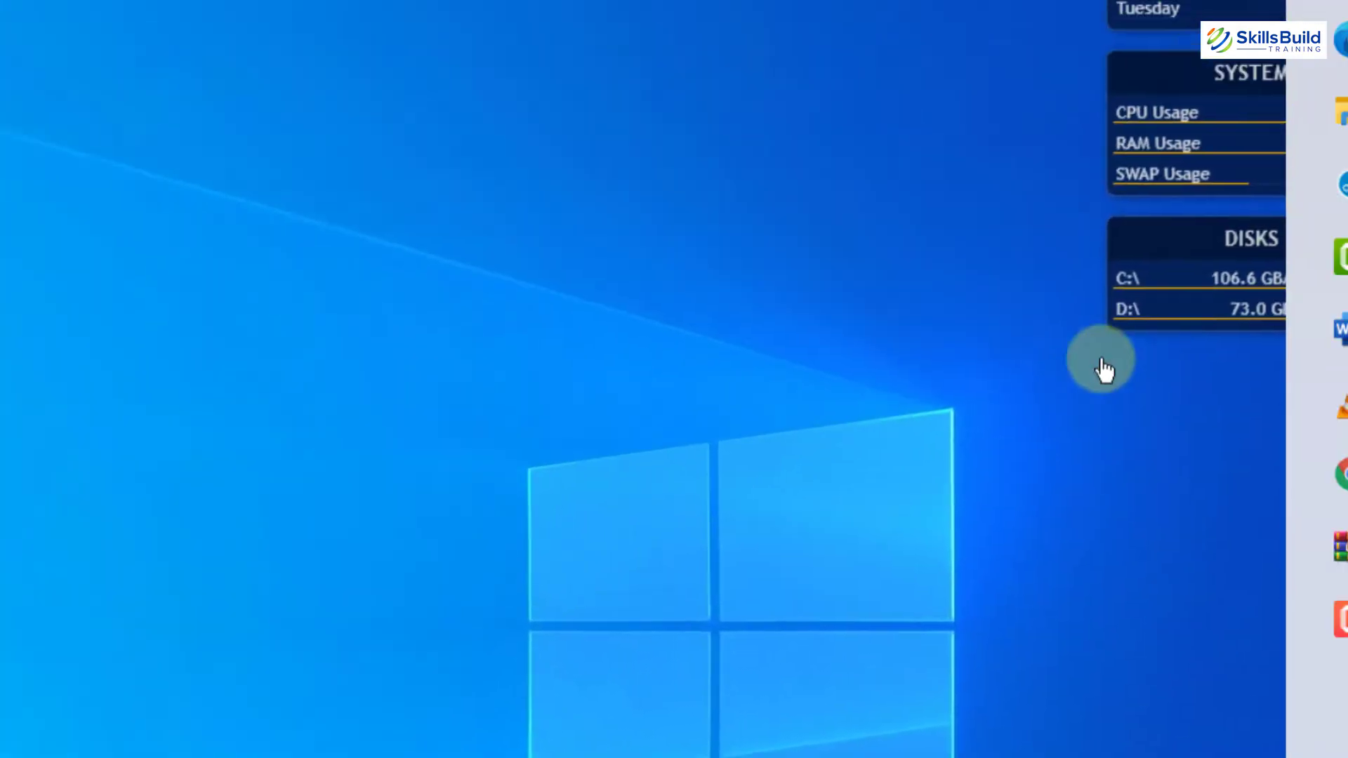
pyautogui.rightClick(1160, 281)
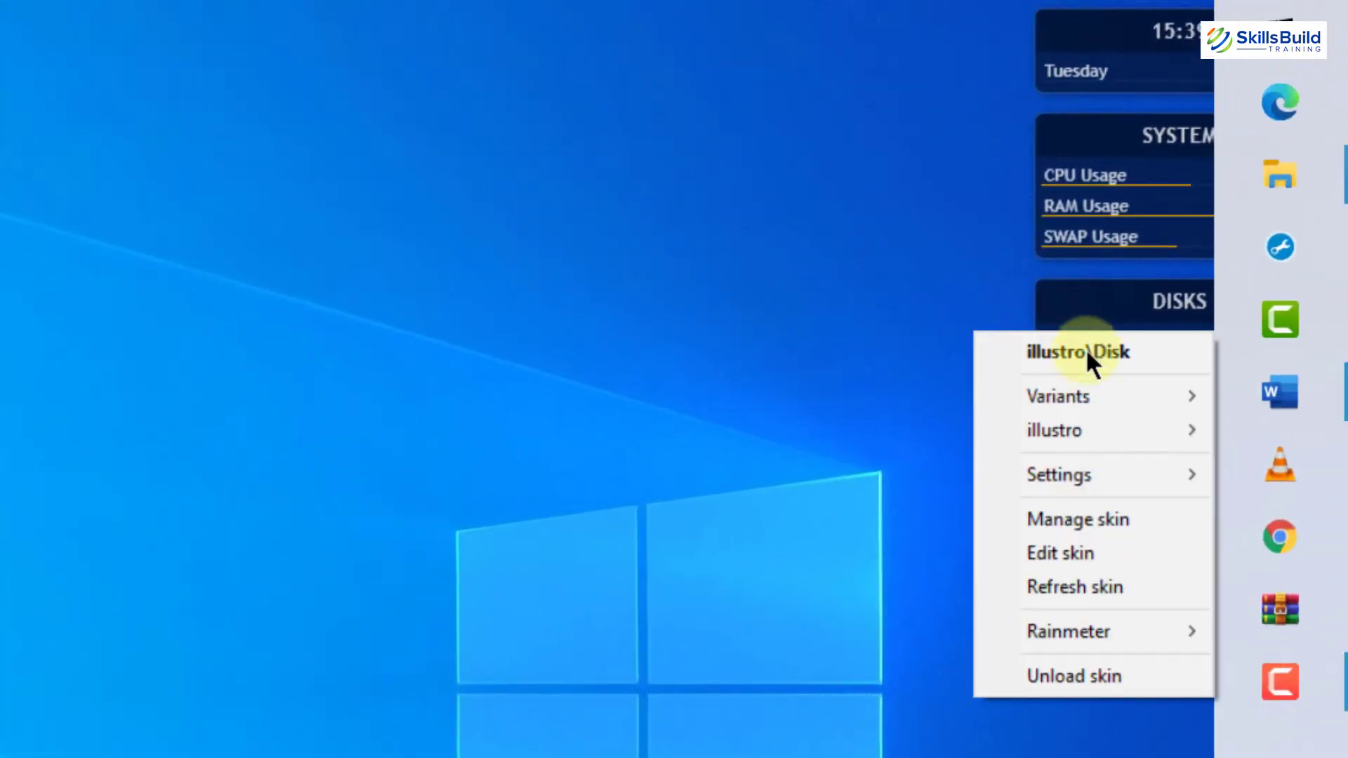
pyautogui.click(1080, 677)
pyautogui.rightClick(1123, 239)
pyautogui.click(1014, 584)
pyautogui.rightClick(1096, 48)
pyautogui.click(1093, 386)
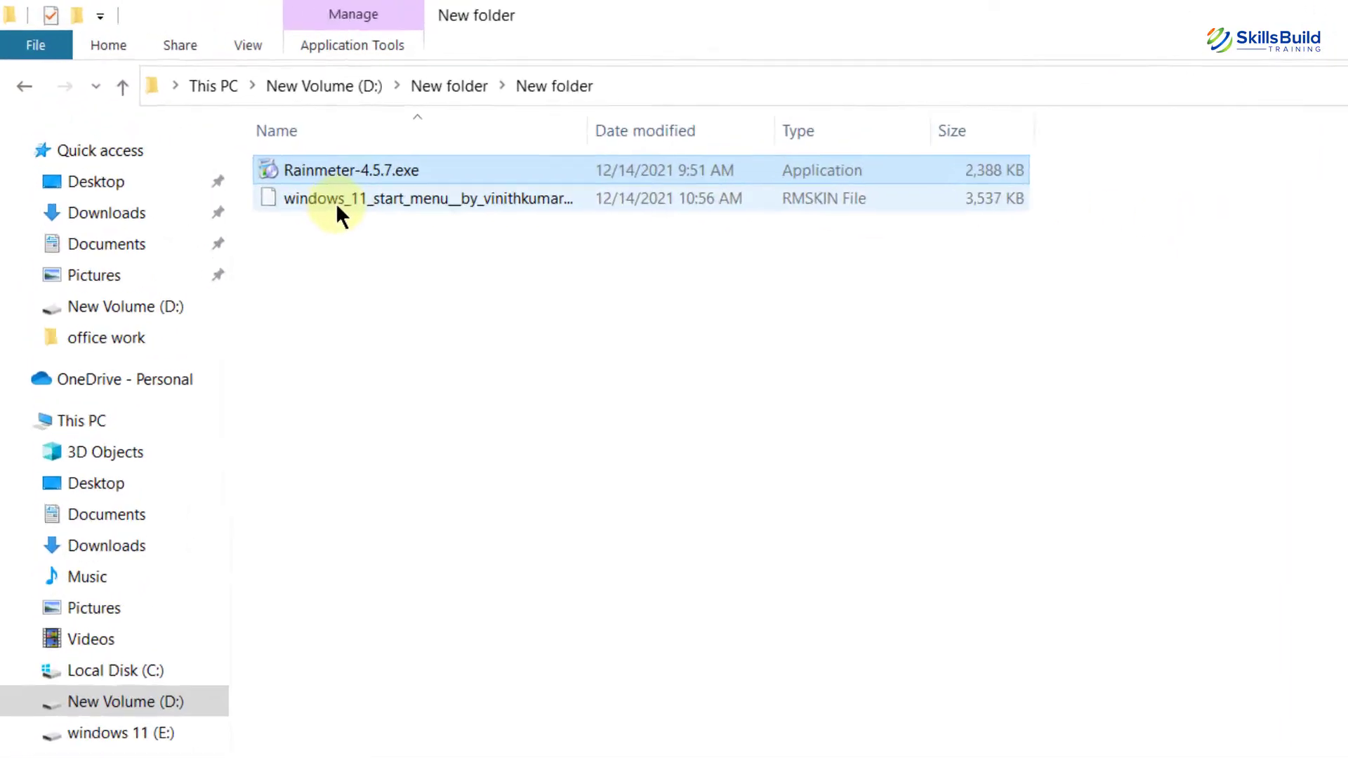
# Install the downloaded Windows 11 Start Menu RMSKIN package with its included layout applied.
pyautogui.click(231, 135)
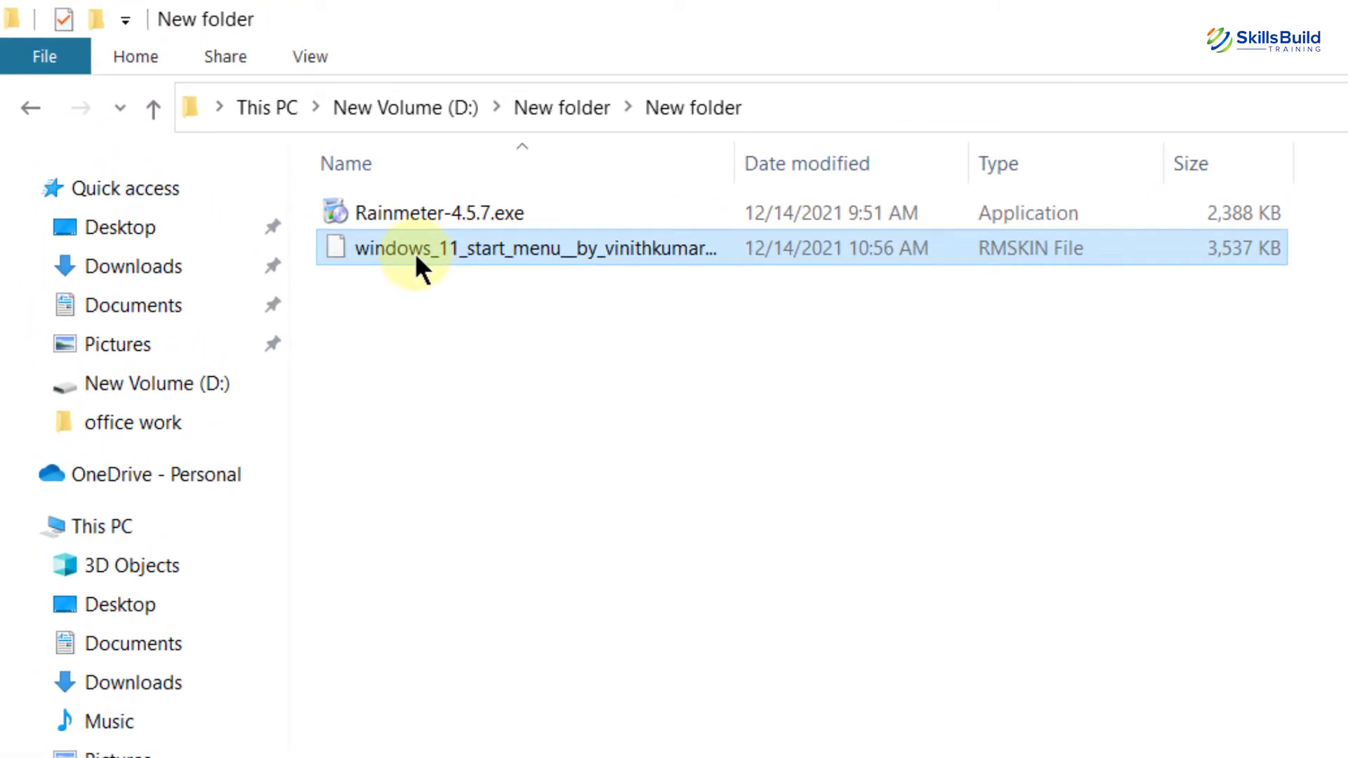
pyautogui.doubleClick(389, 246)
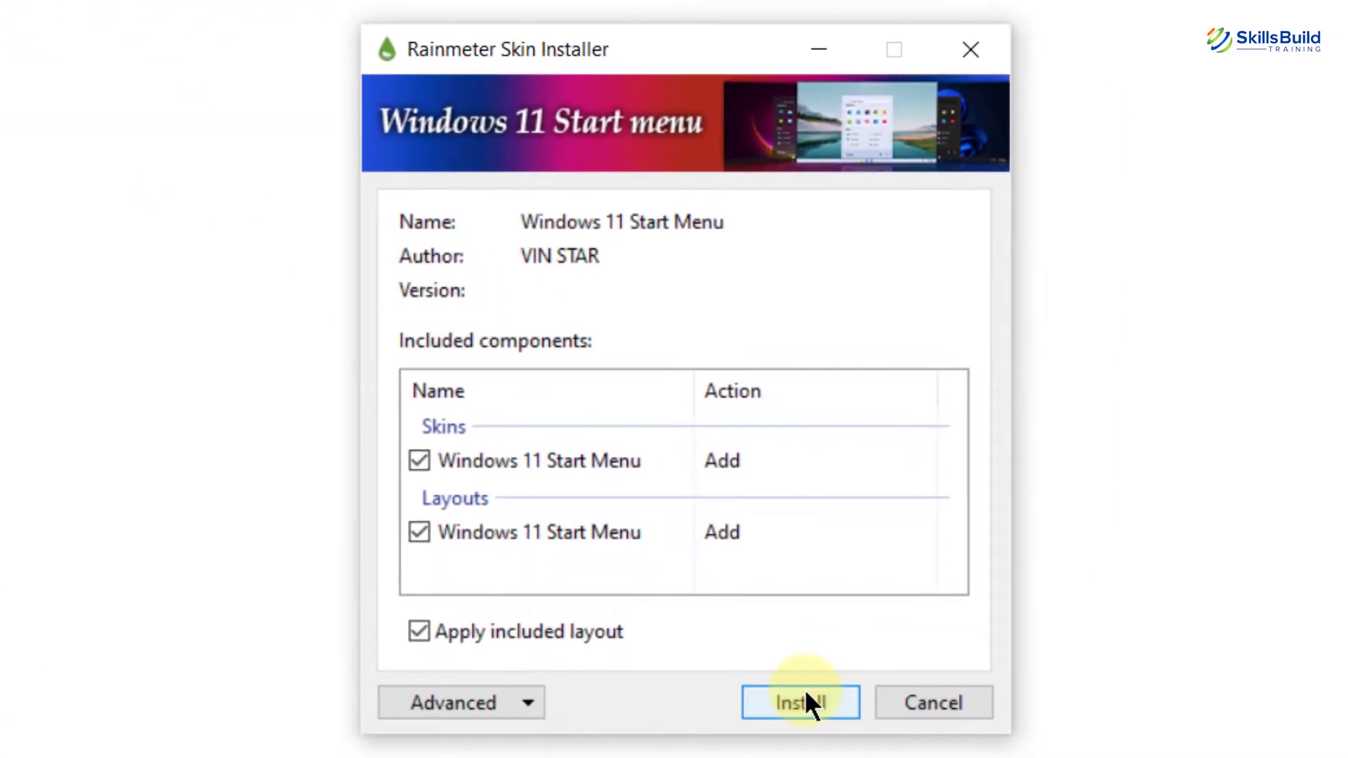
pyautogui.click(804, 688)
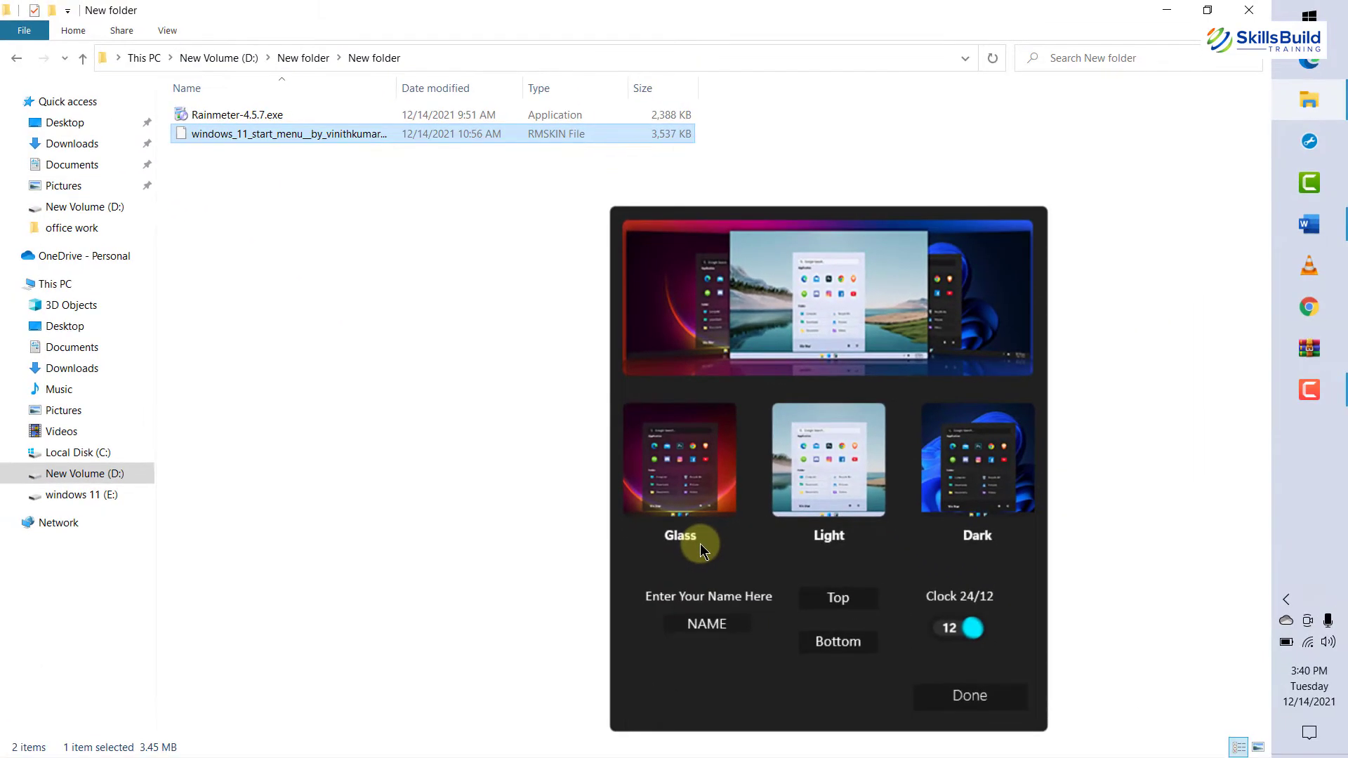
# Show the desktop, enter the user's name in the skin setup, place the skin taskbar at the bottom, and finish the setup.
pyautogui.press('super+d')
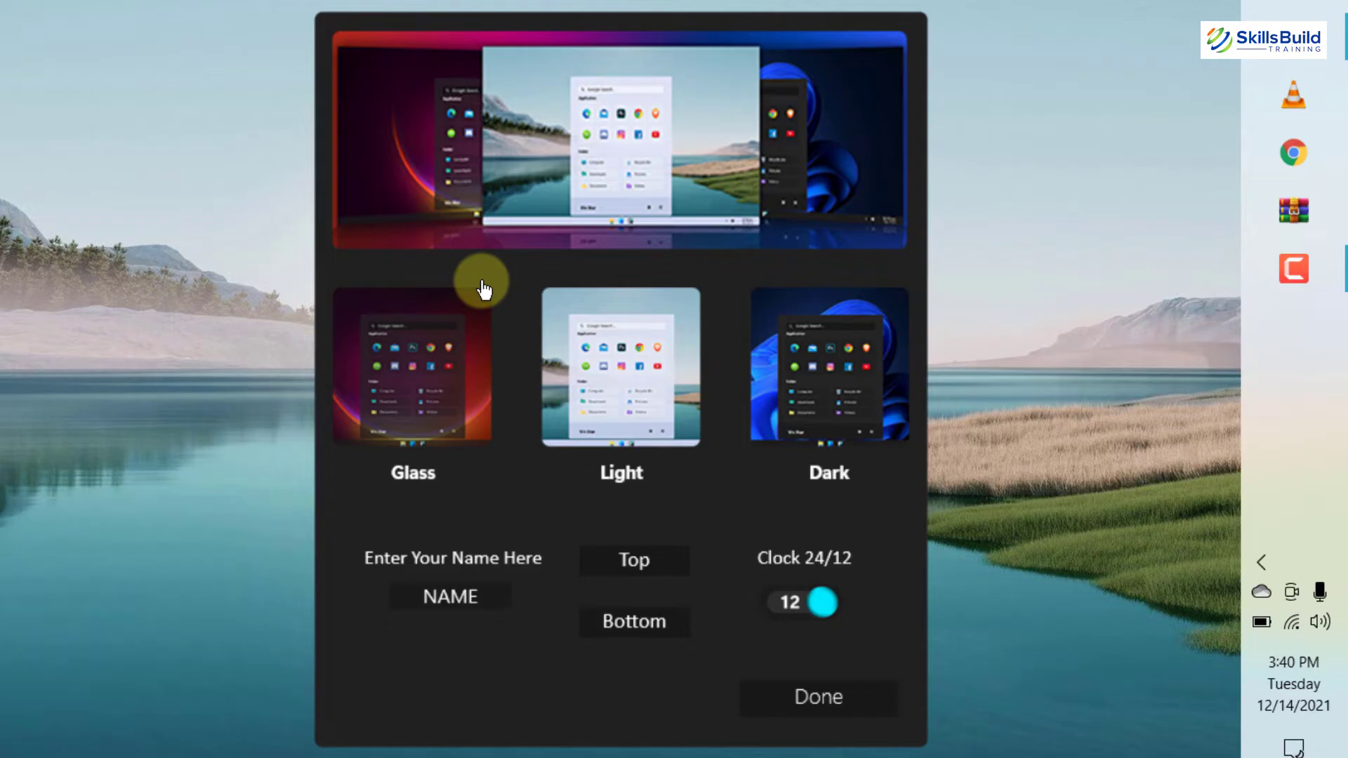
pyautogui.click(453, 600)
pyautogui.write('Zubair')
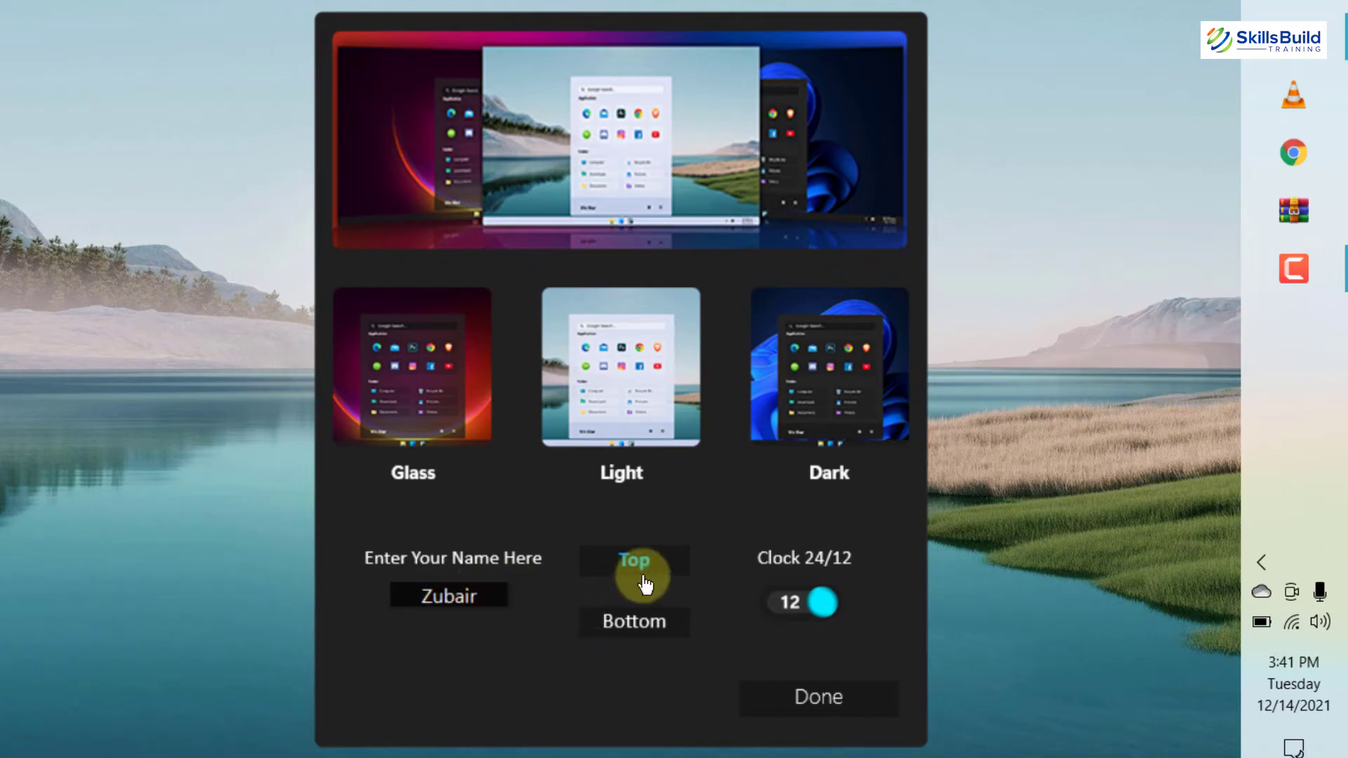
pyautogui.click(634, 624)
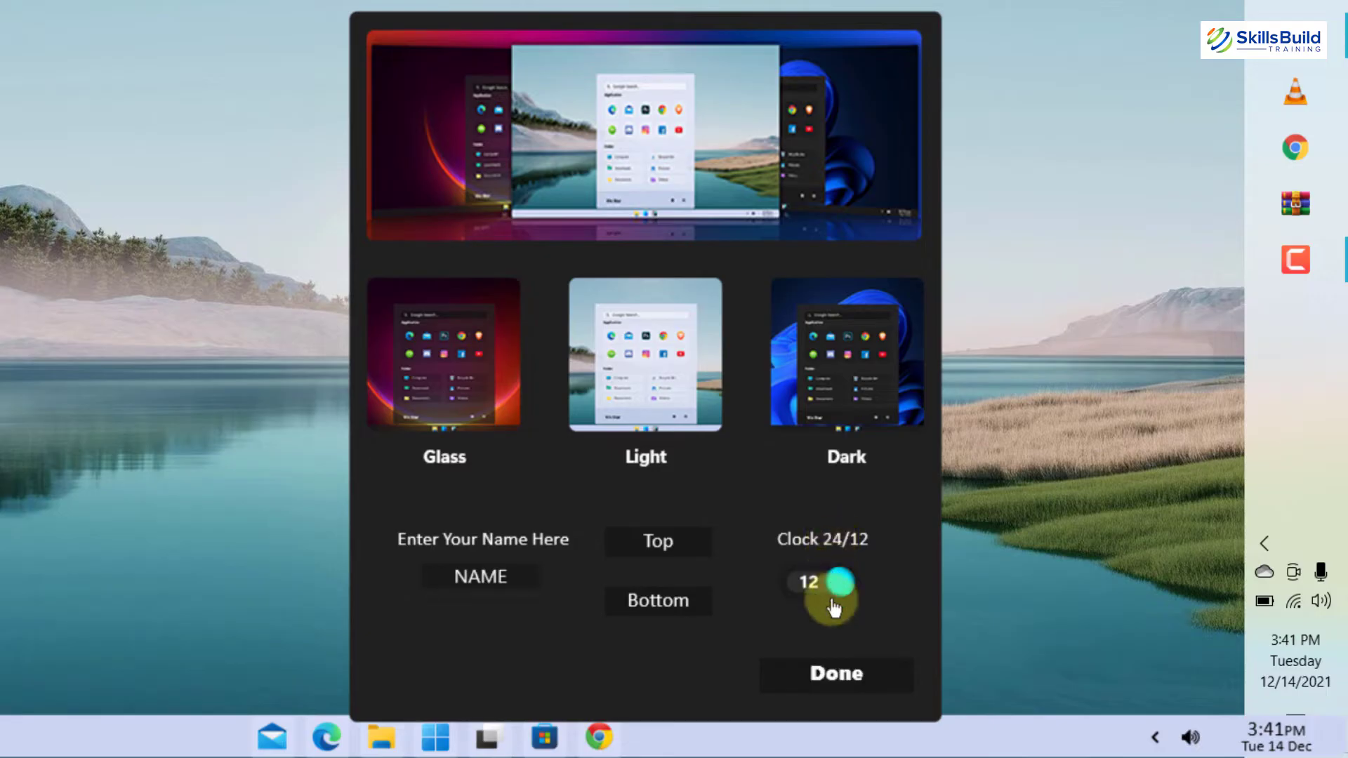
pyautogui.click(832, 676)
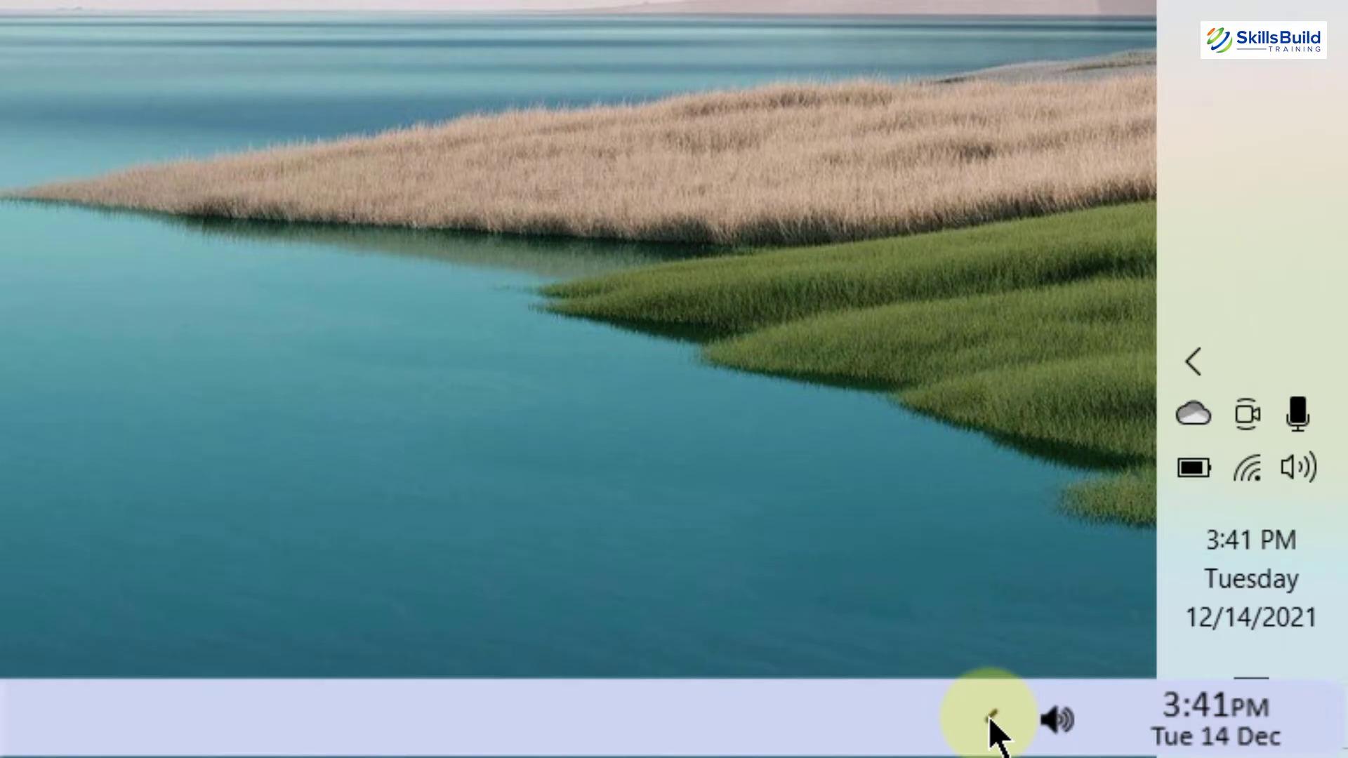
# Hide the original Windows taskbar with the Taskbar Hide option among the skin taskbar's extra icons.
pyautogui.click(992, 721)
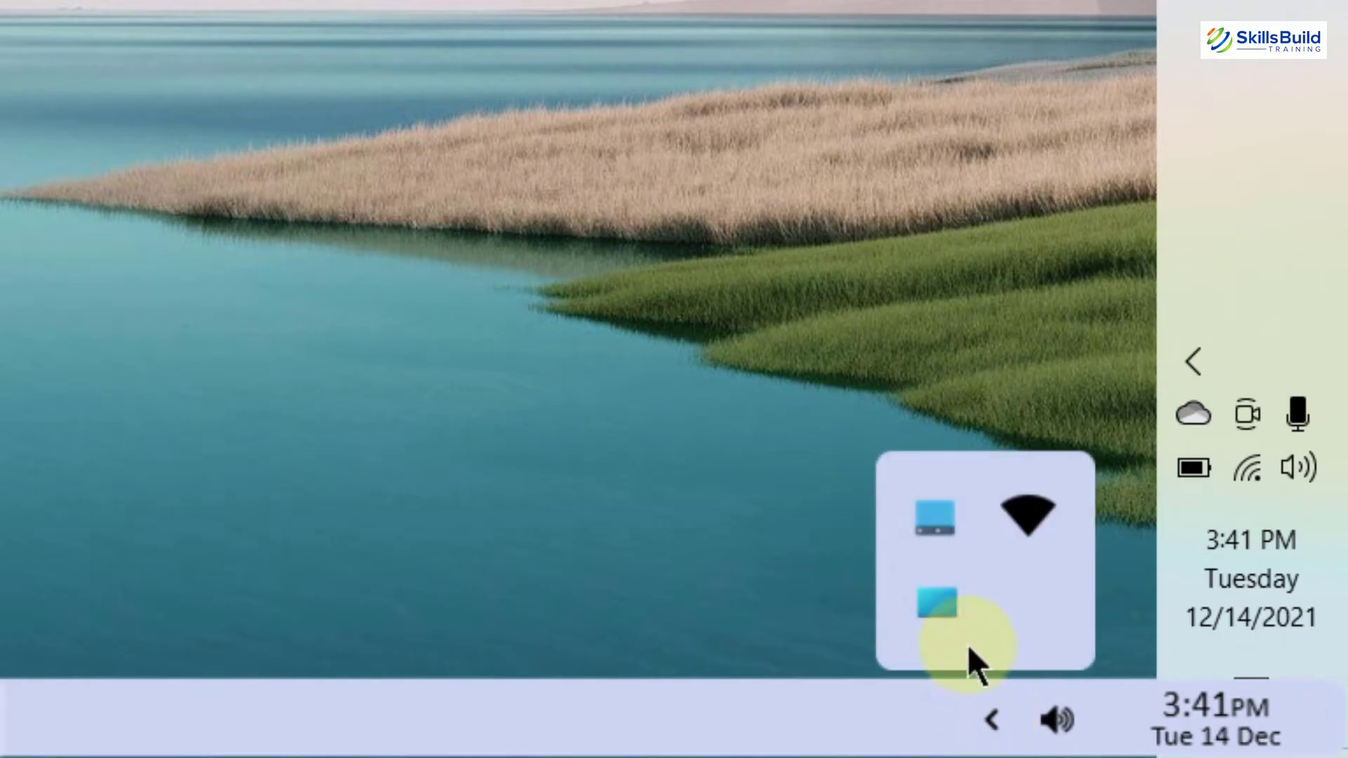
pyautogui.click(940, 550)
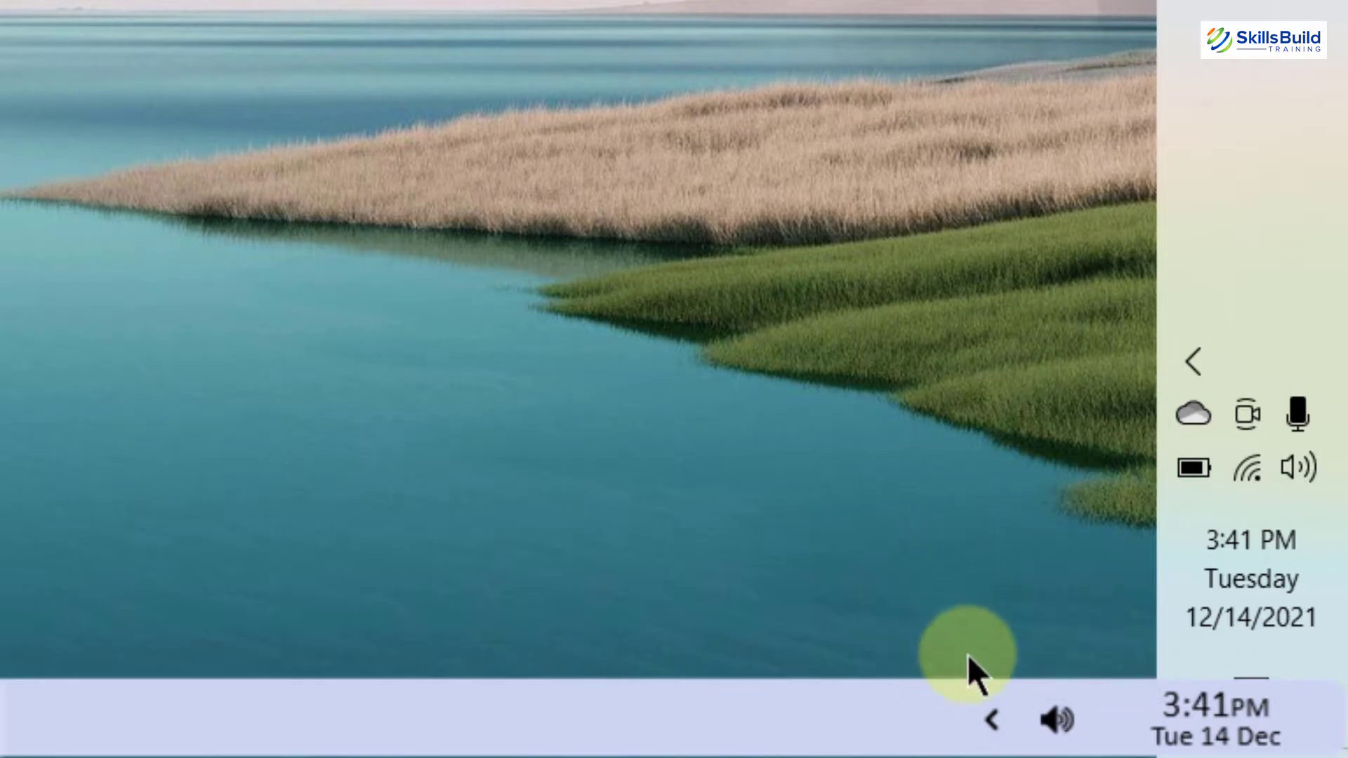
pyautogui.click(991, 723)
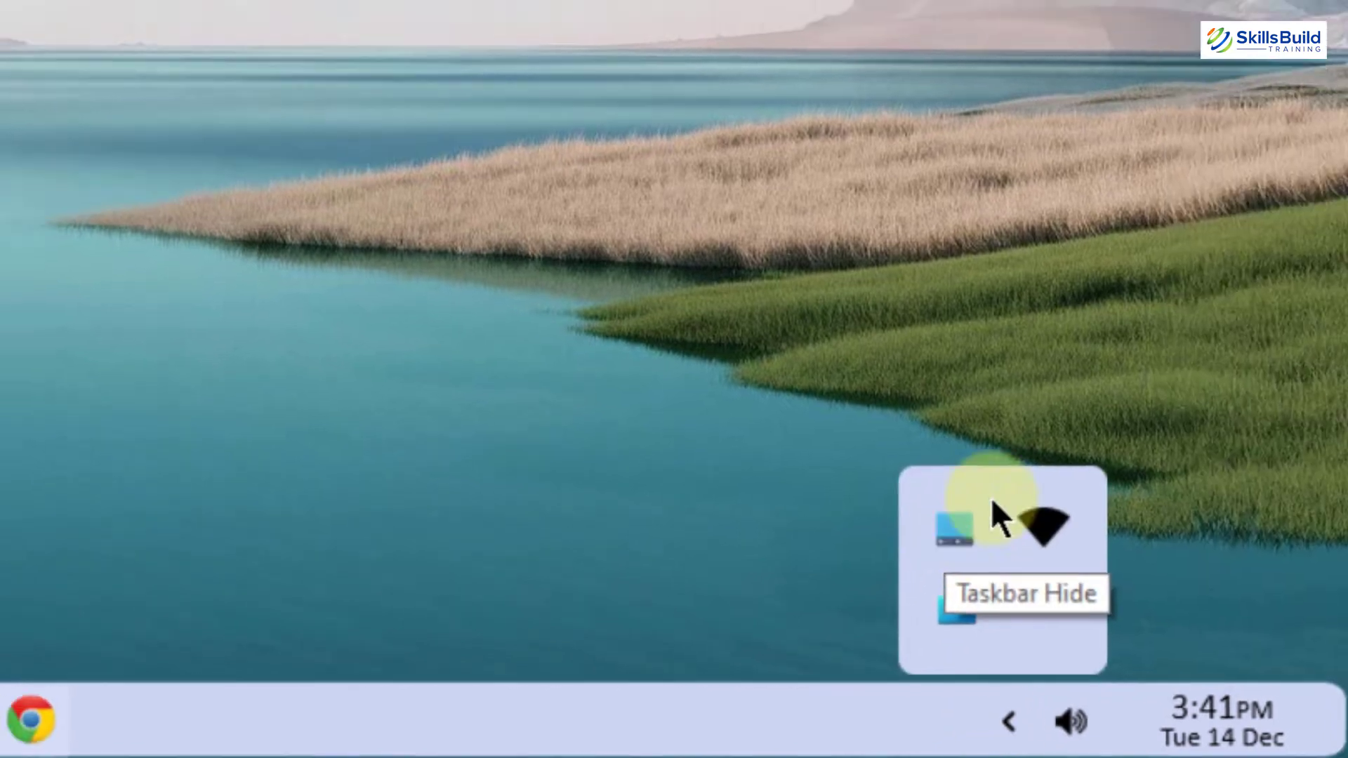
pyautogui.click(936, 526)
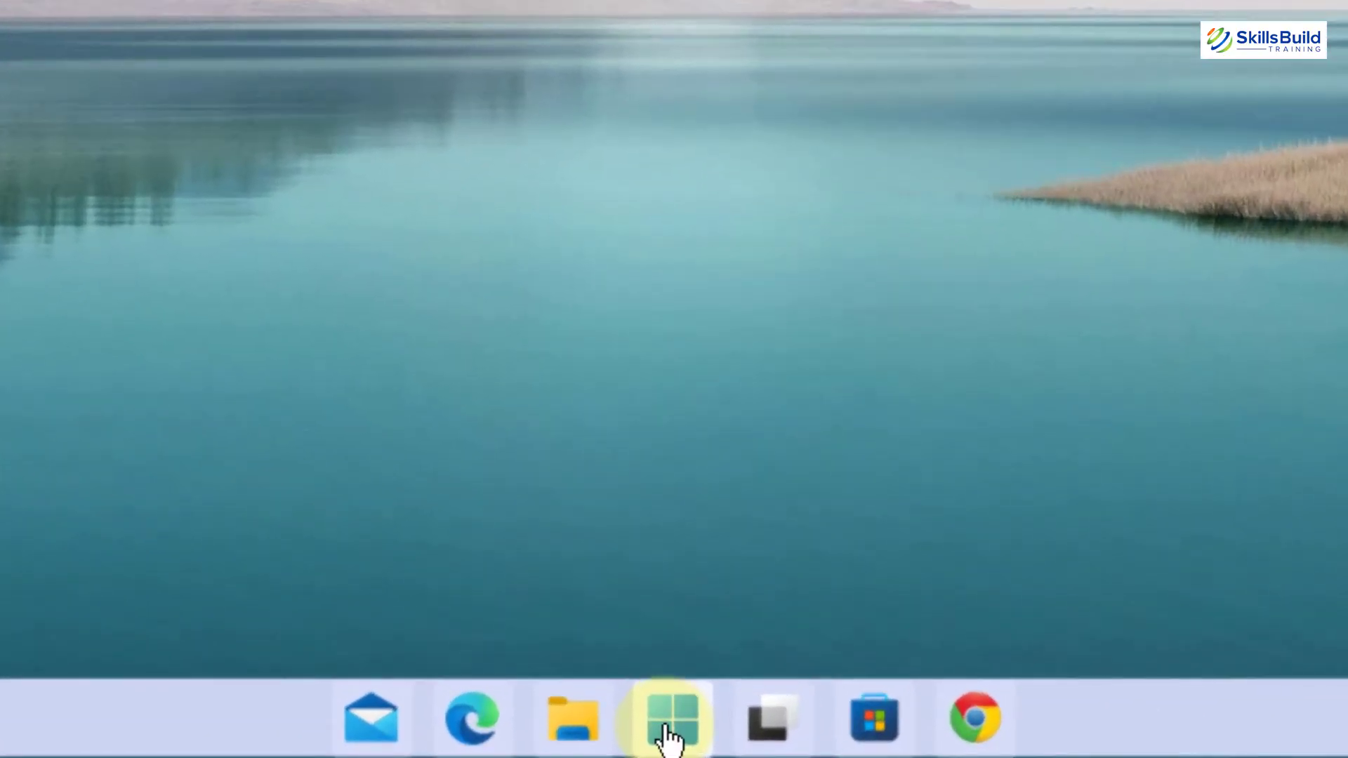
# View the skin's Start menu with its applications and folders, and close it.
pyautogui.click(665, 730)
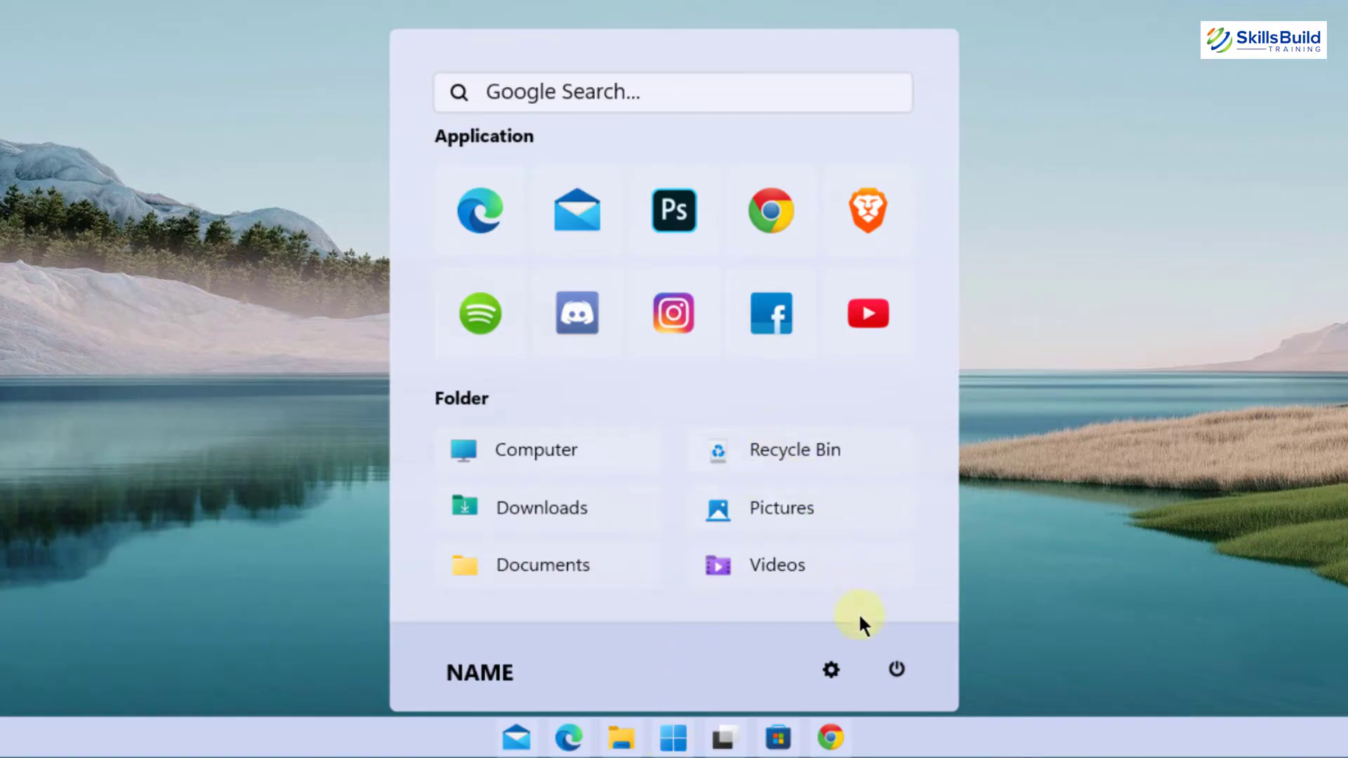
pyautogui.press('Escape')
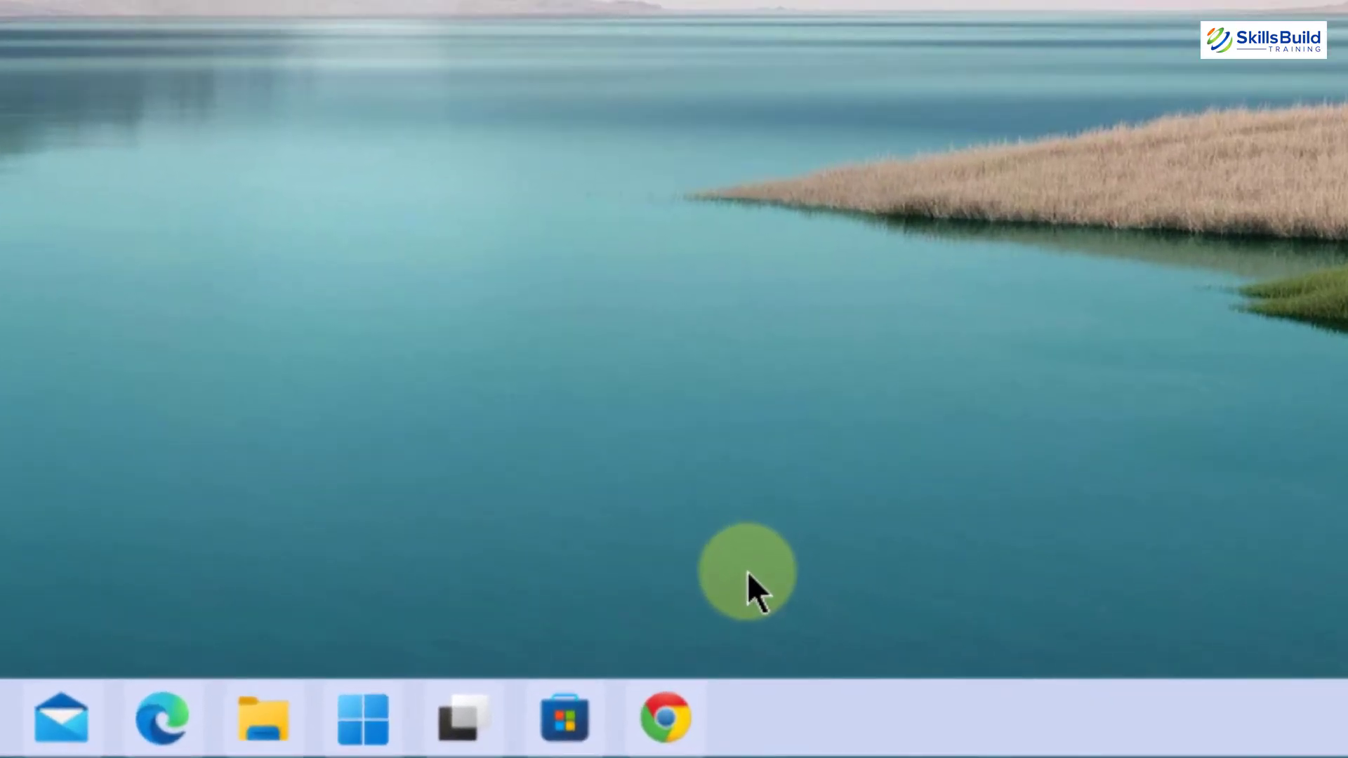
# Reopen the theme setup through the taskbar skin's Change Skin action, apply the Dark theme, and select the Glass theme.
pyautogui.rightClick(723, 717)
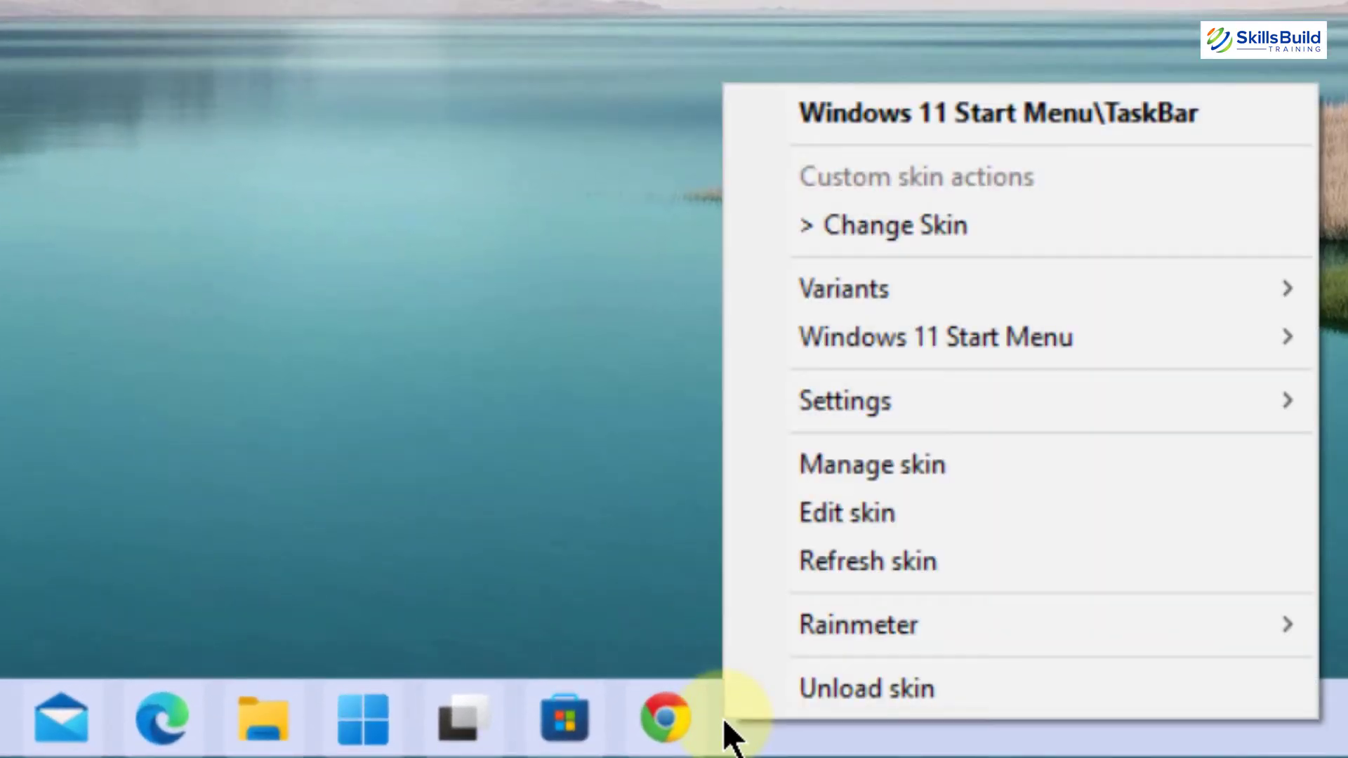
pyautogui.click(895, 236)
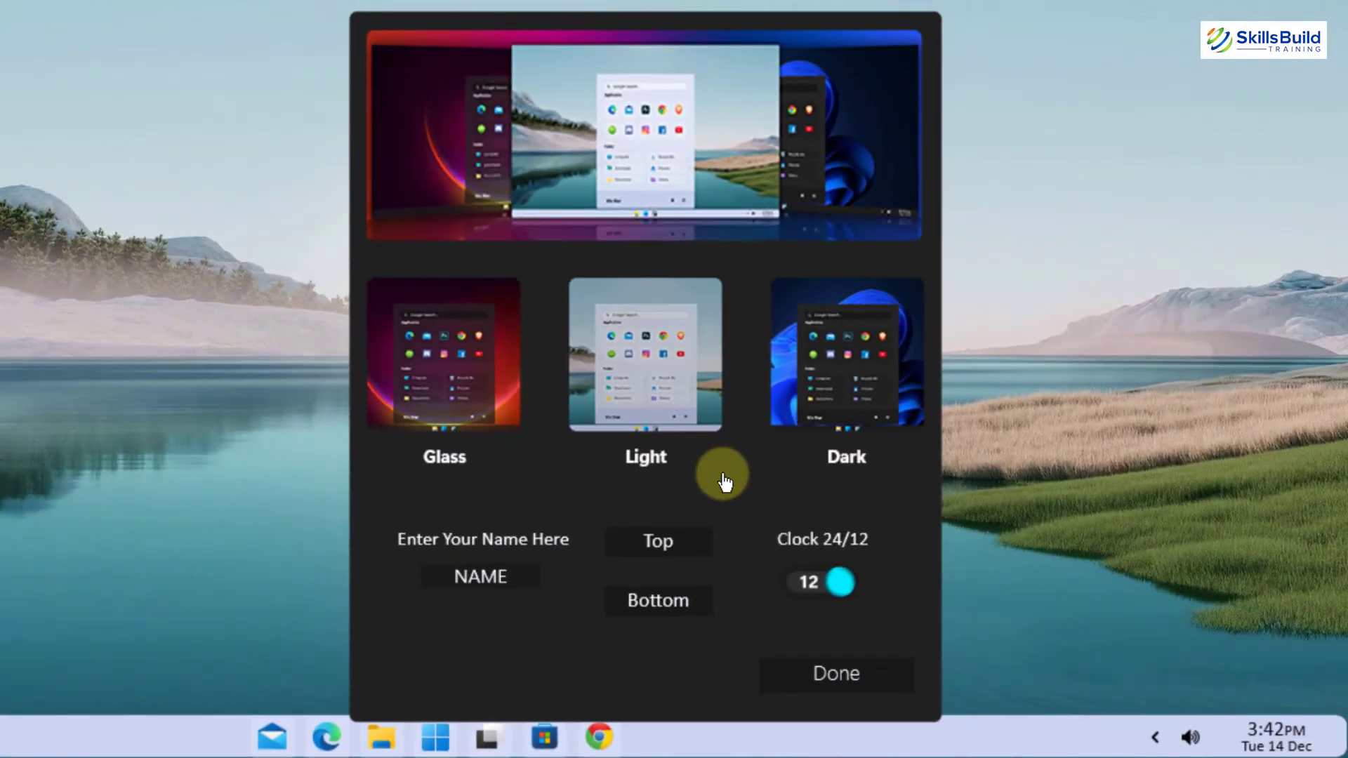
pyautogui.click(817, 388)
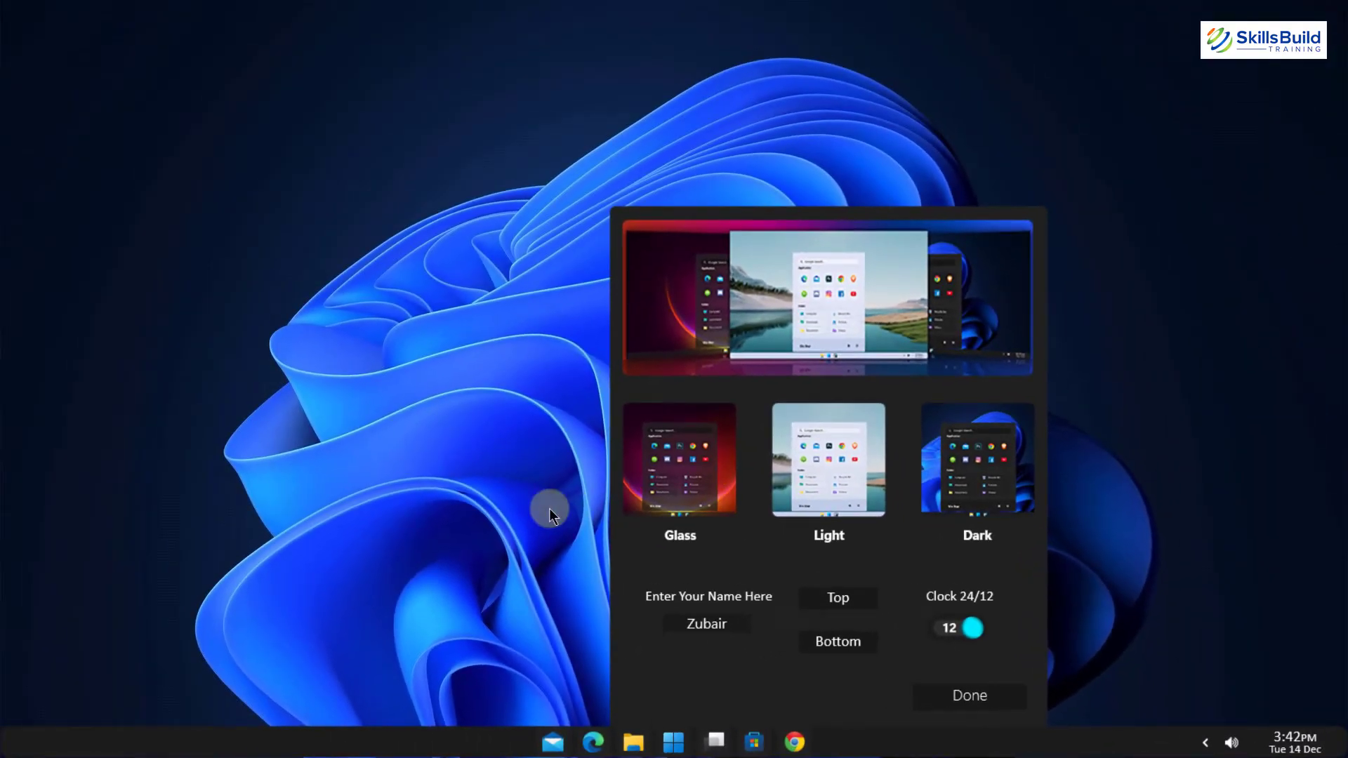
pyautogui.click(622, 440)
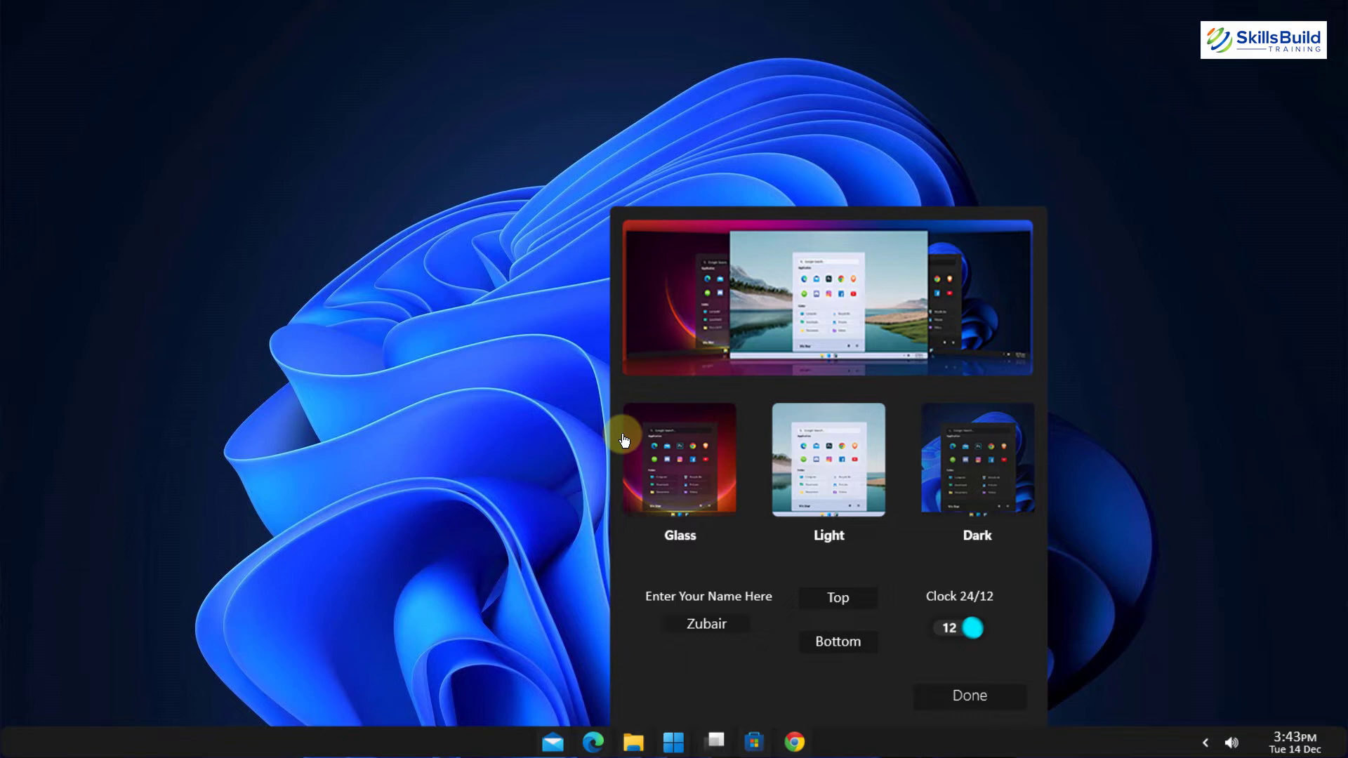
pyautogui.click(623, 440)
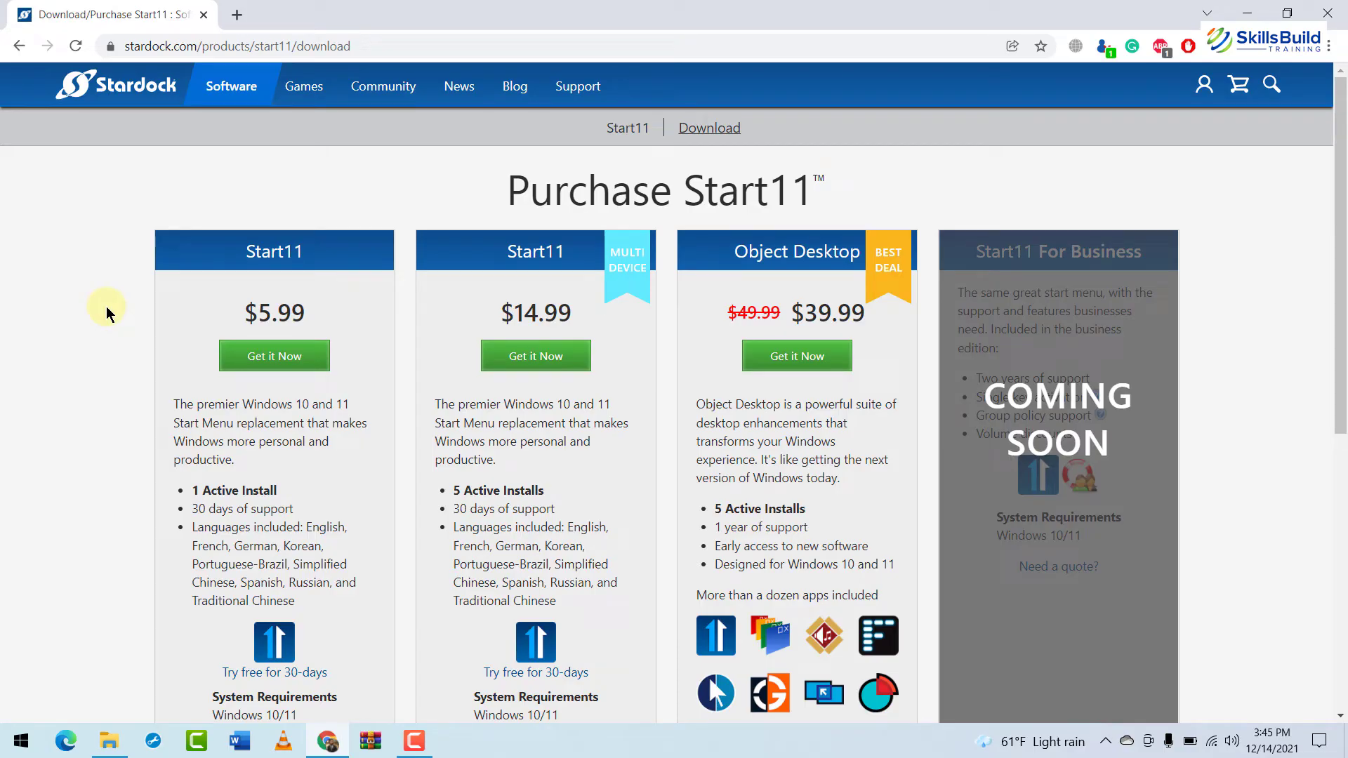
# Review the Start11 and Object Desktop purchase options and the 30-day trial offers on Stardock's download page in Chrome.
pyautogui.scroll(-1, 106, 313)
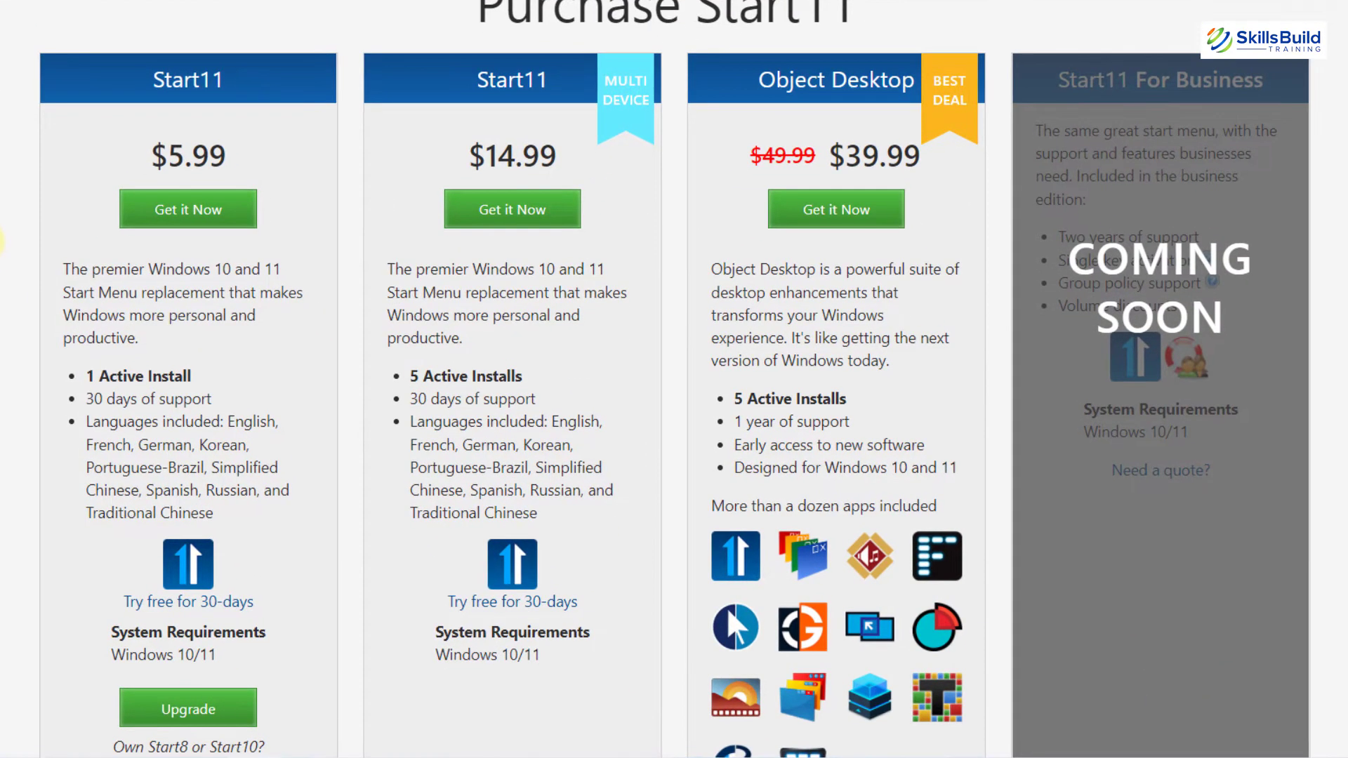
pyautogui.scroll(-1, 674, 379)
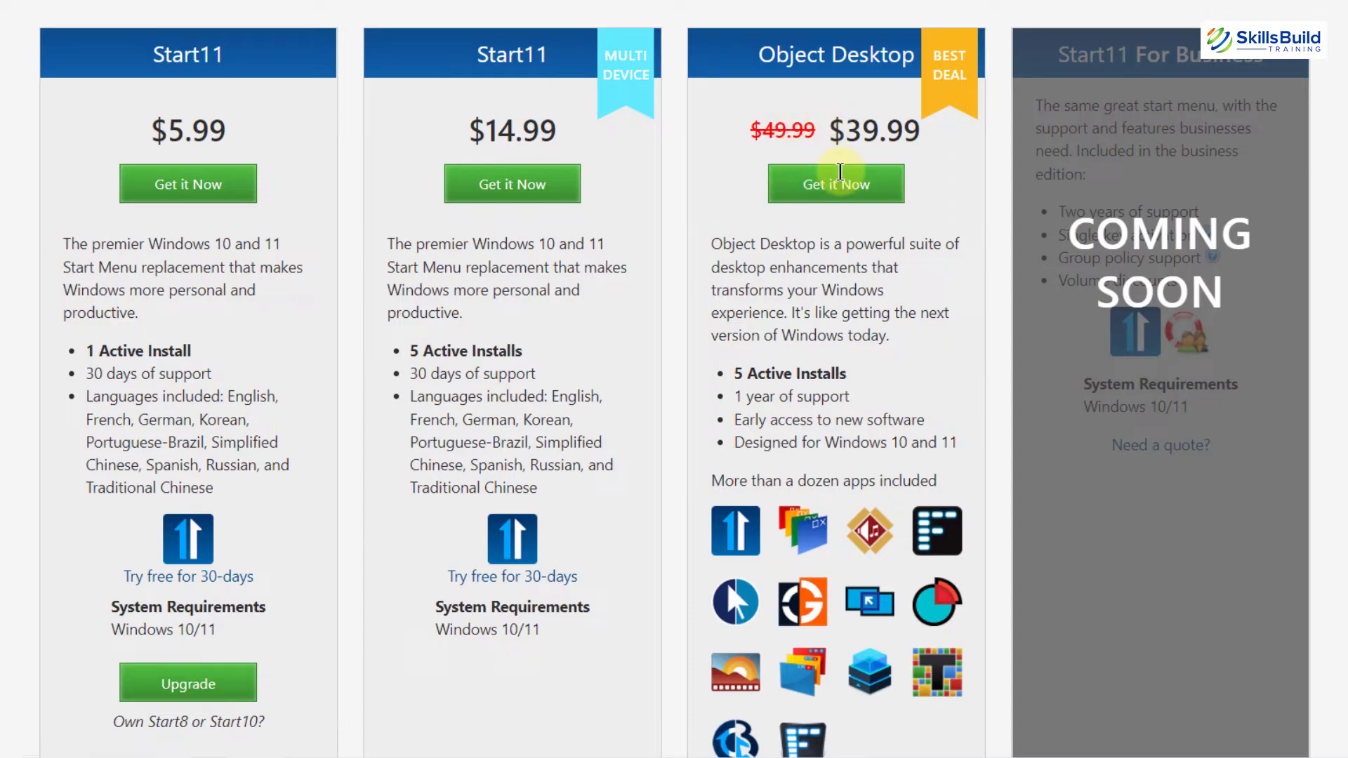
pyautogui.scroll(-1, 694, 220)
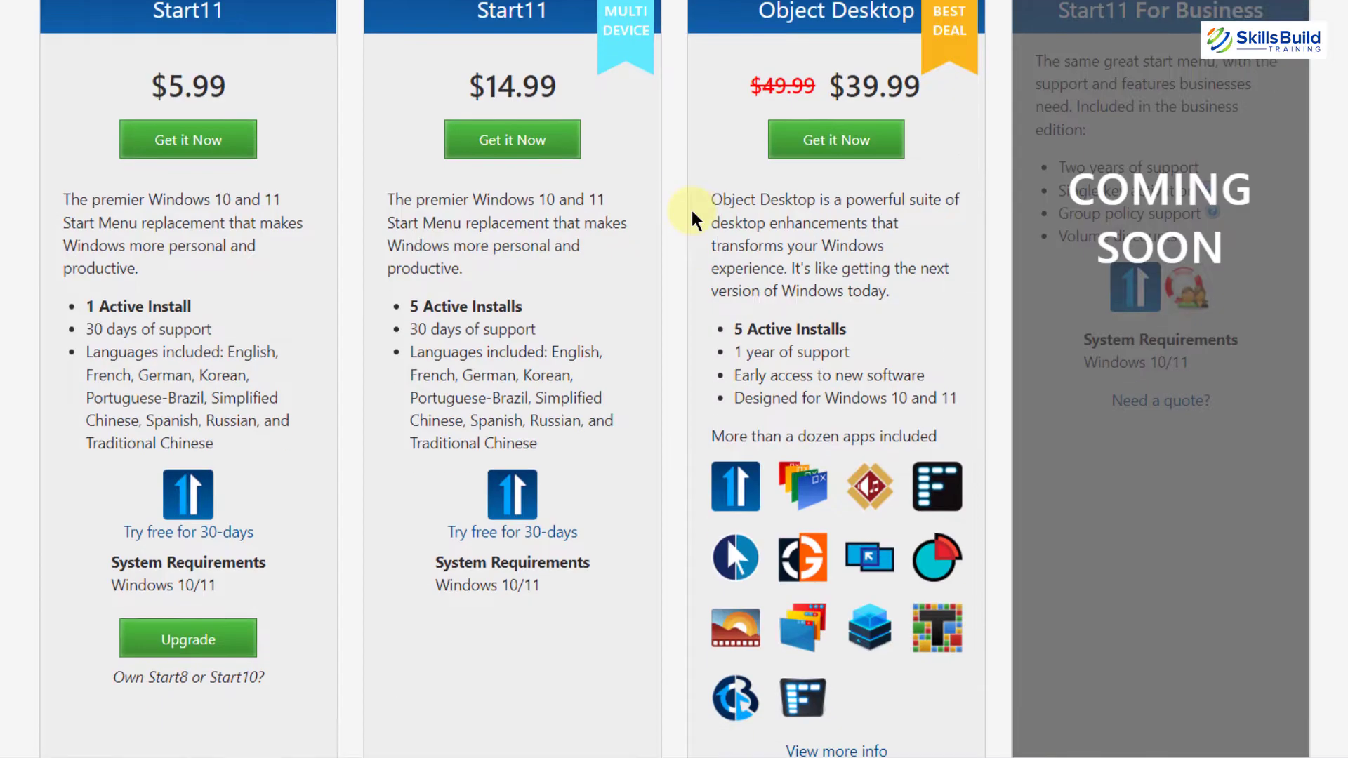
# Download the 30-day trial of the single-install Start11 edition from Stardock's page and run Start11_setup.exe in File Explorer.
pyautogui.scroll(2, 694, 220)
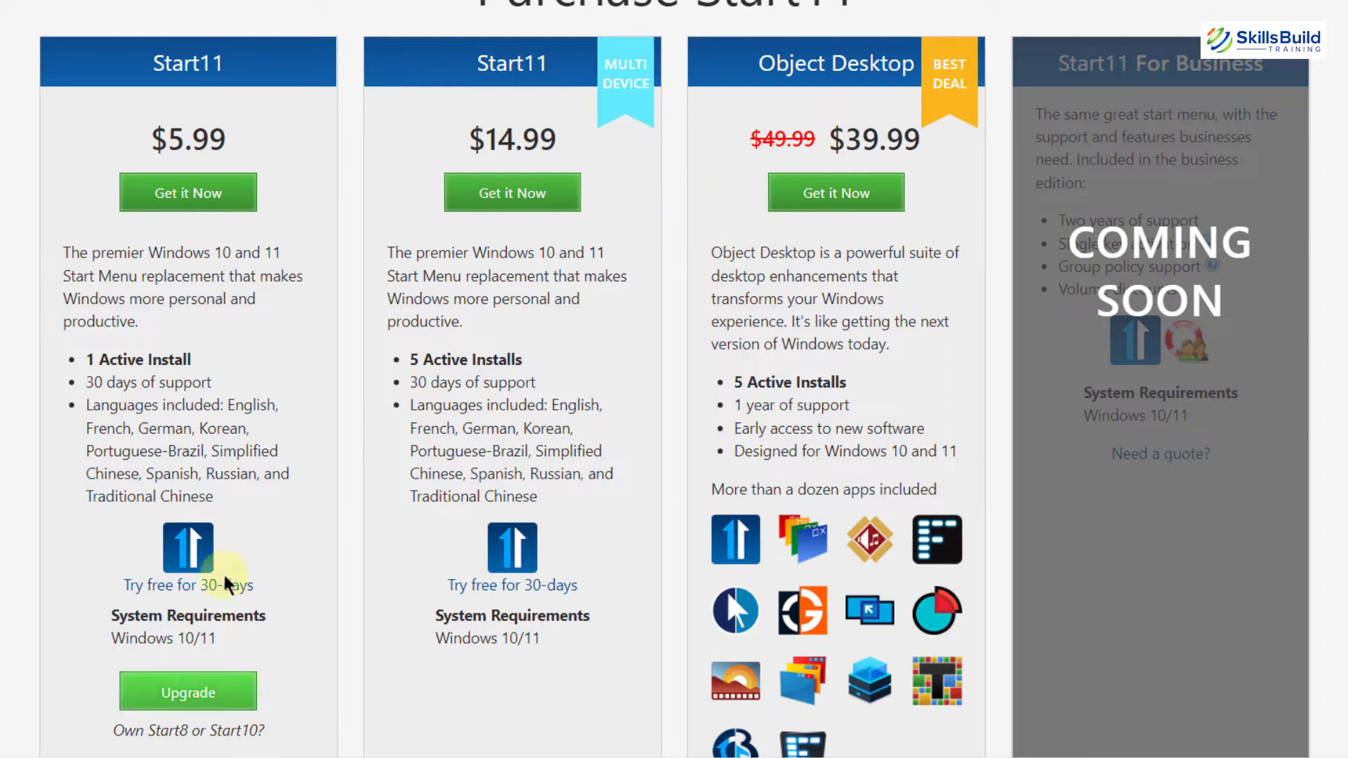
pyautogui.click(189, 585)
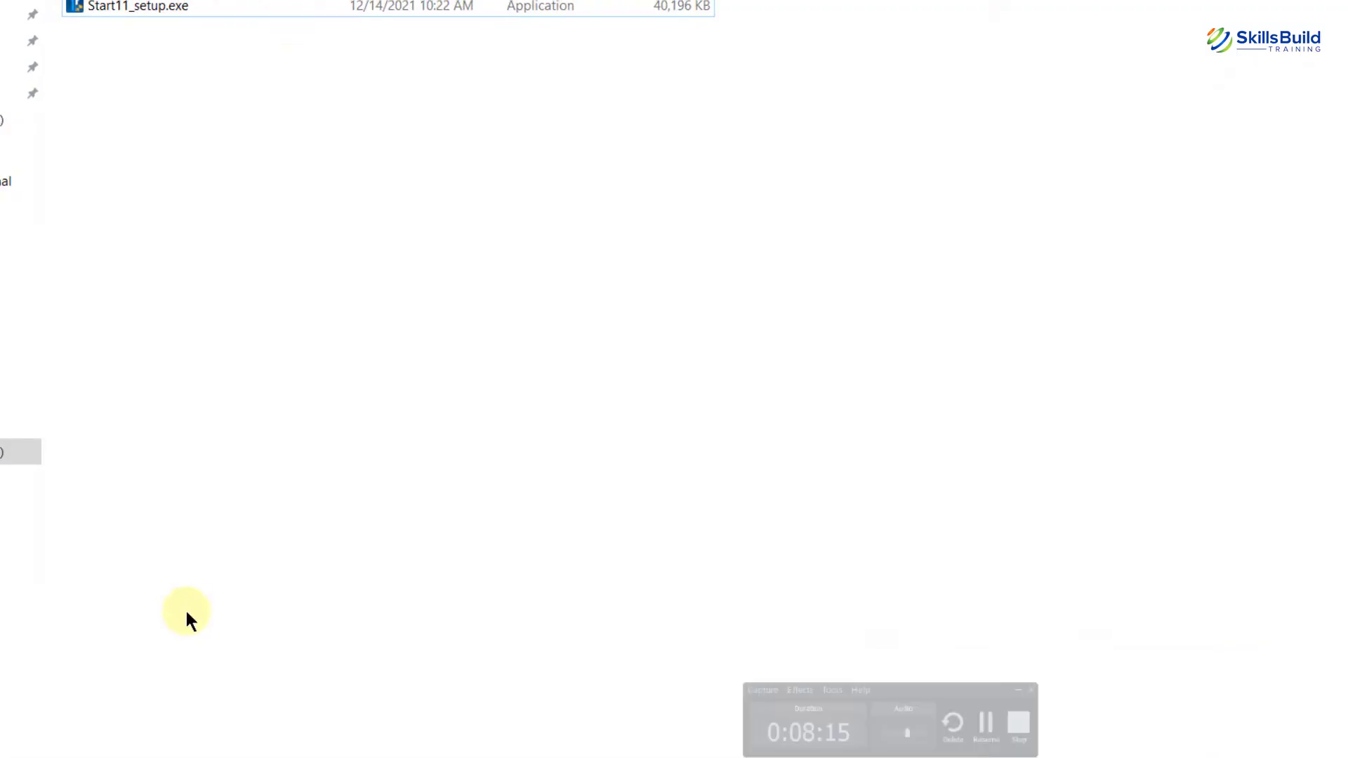
pyautogui.click(486, 211)
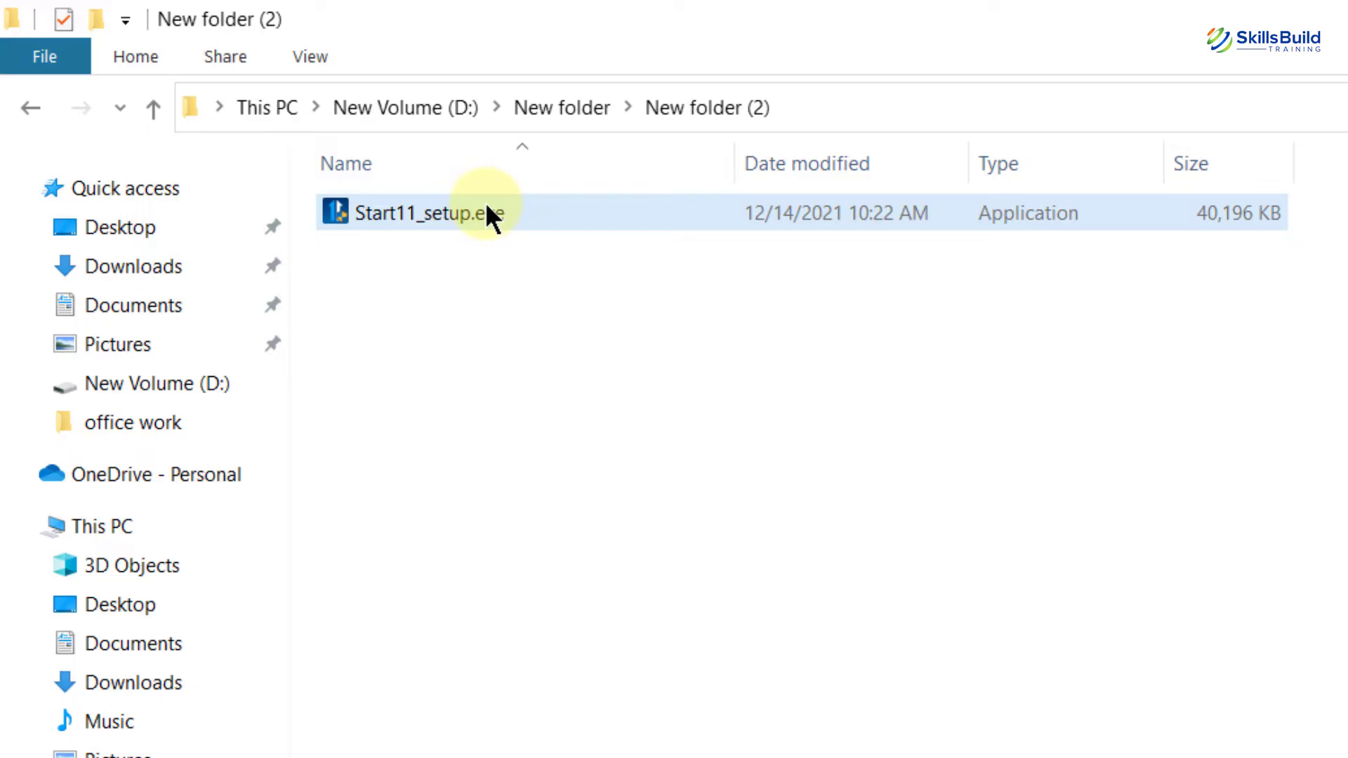
pyautogui.doubleClick(486, 212)
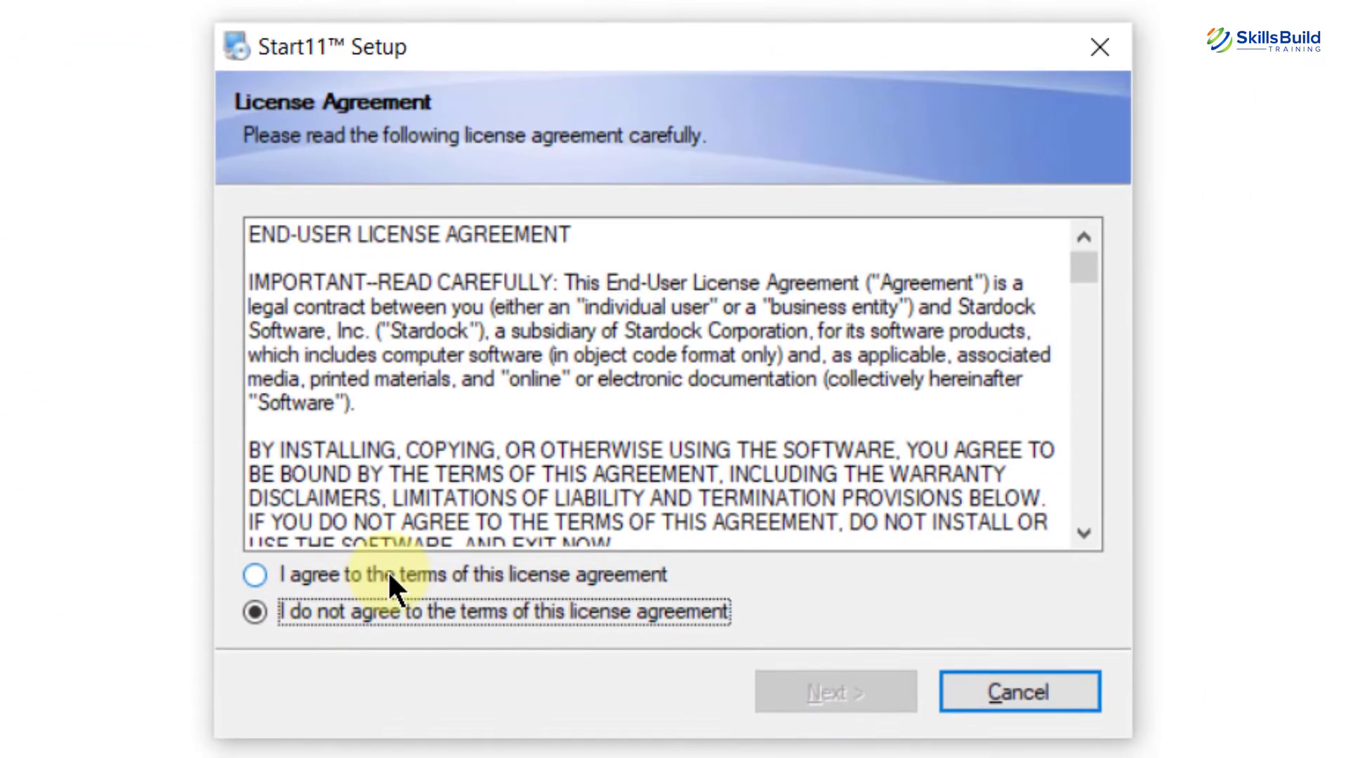
# Agree to the license terms in the Start11 setup and proceed through the installation.
pyautogui.click(390, 584)
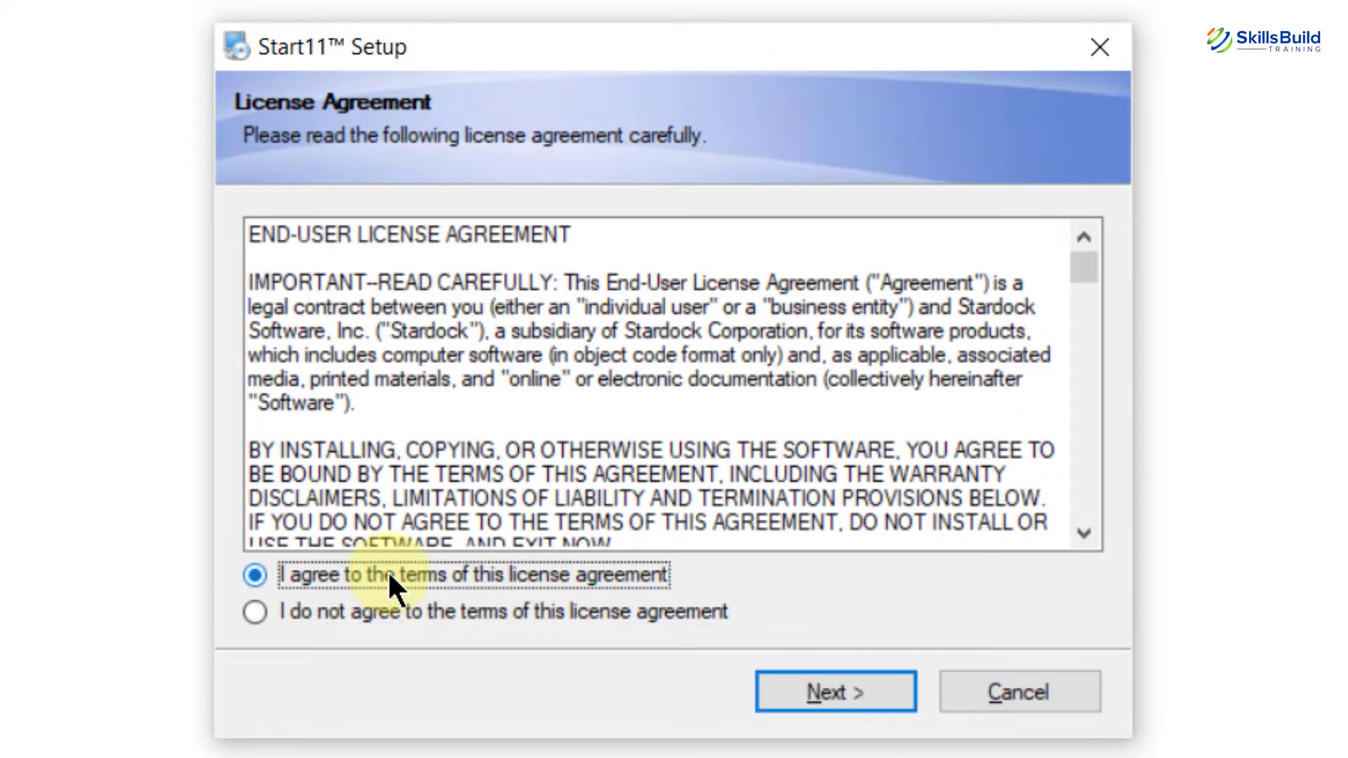
pyautogui.click(830, 694)
pyautogui.click(828, 691)
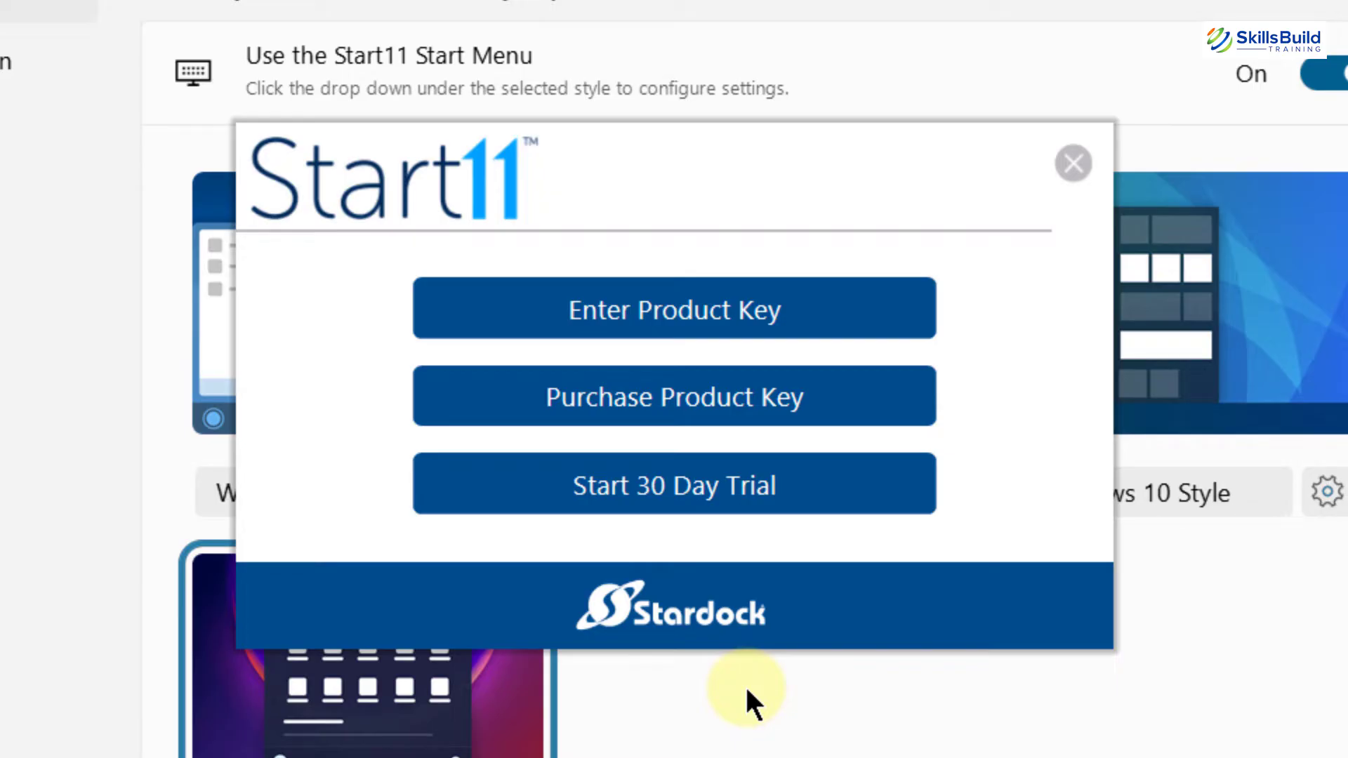
# Start the 30-day Start11 trial with an e-mail address and finish the activation.
pyautogui.click(691, 495)
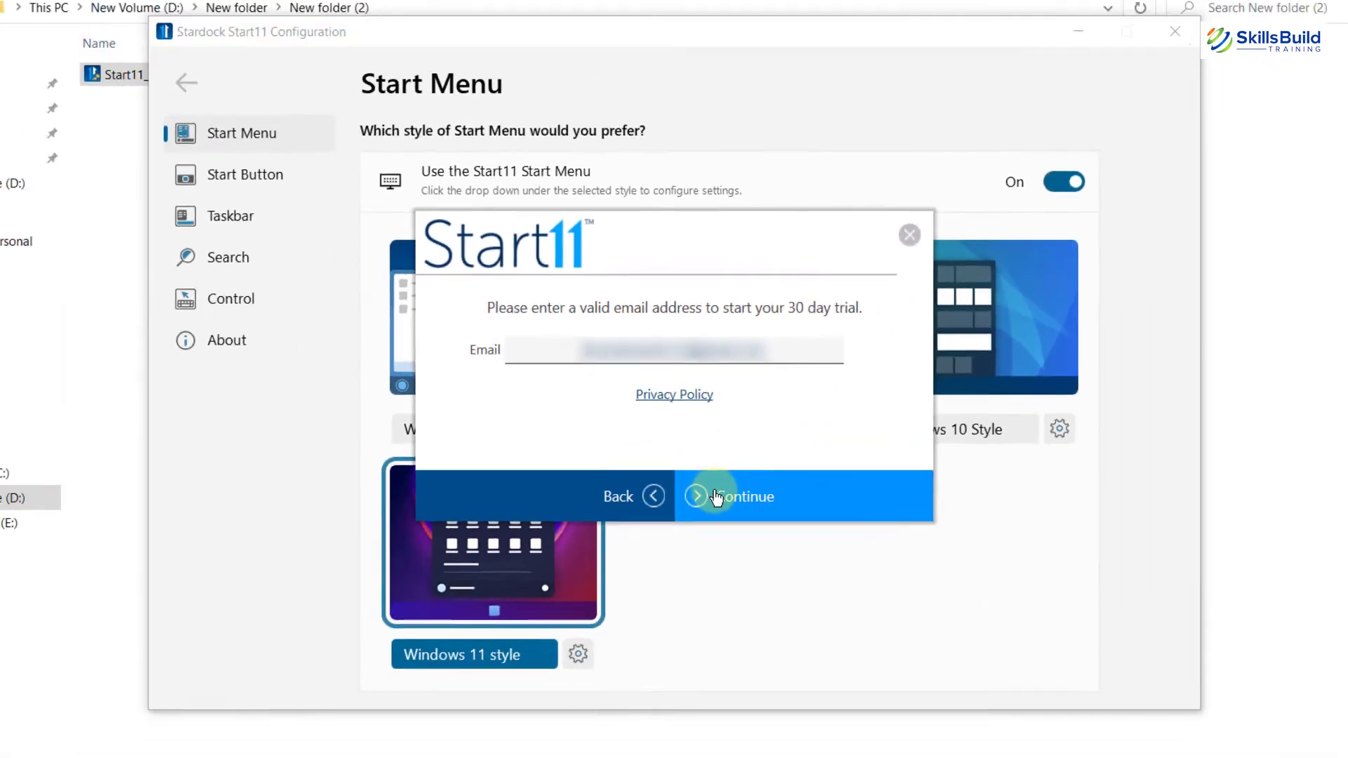
pyautogui.click(716, 497)
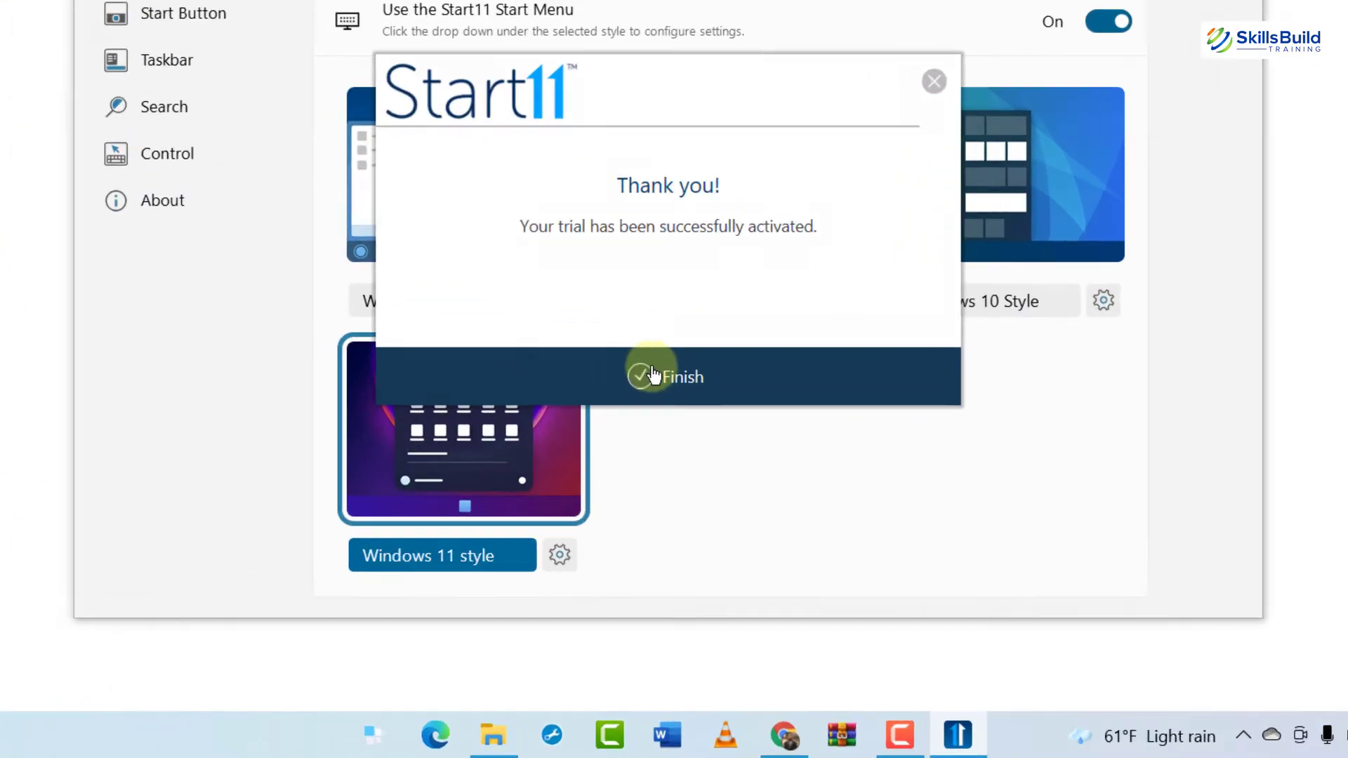
pyautogui.click(663, 472)
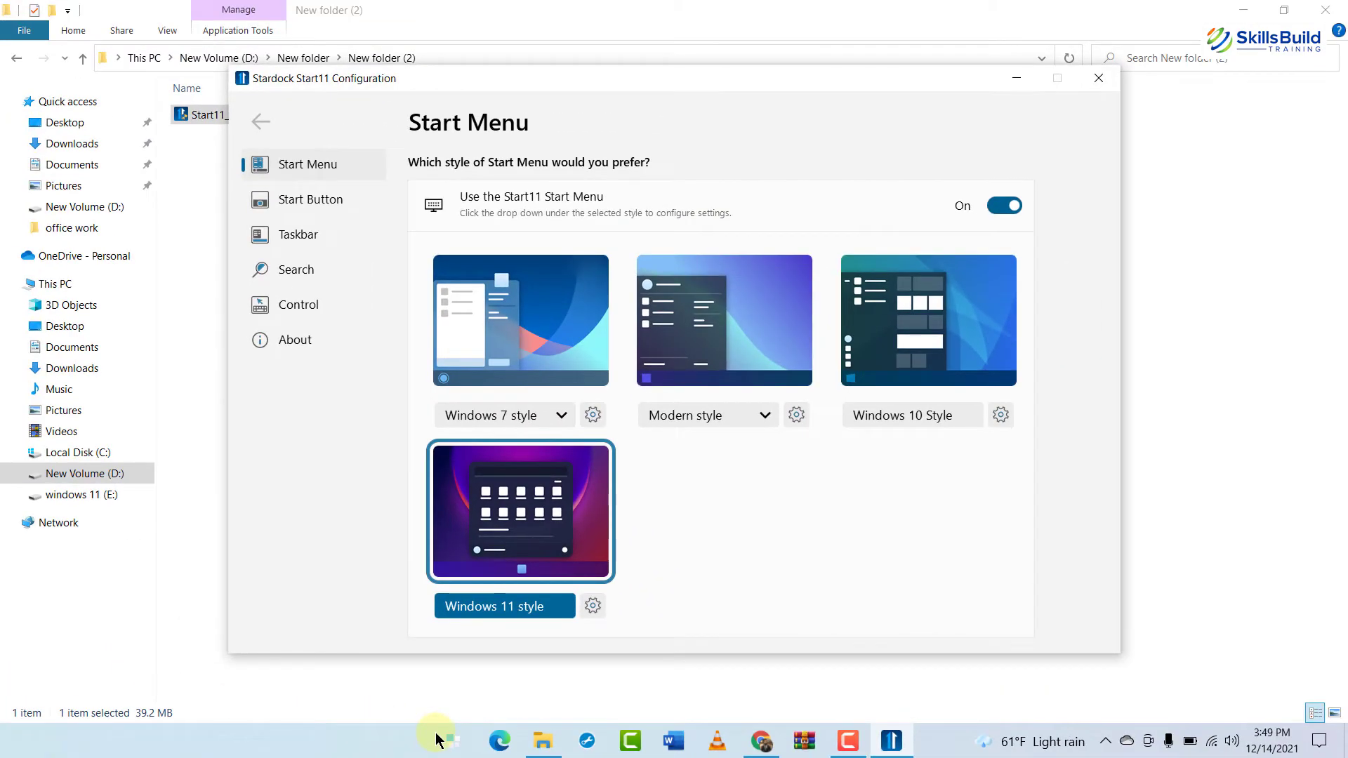
# View the Start11 Windows 11 style Start menu with its pinned apps and recent documents, and close it.
pyautogui.click(436, 739)
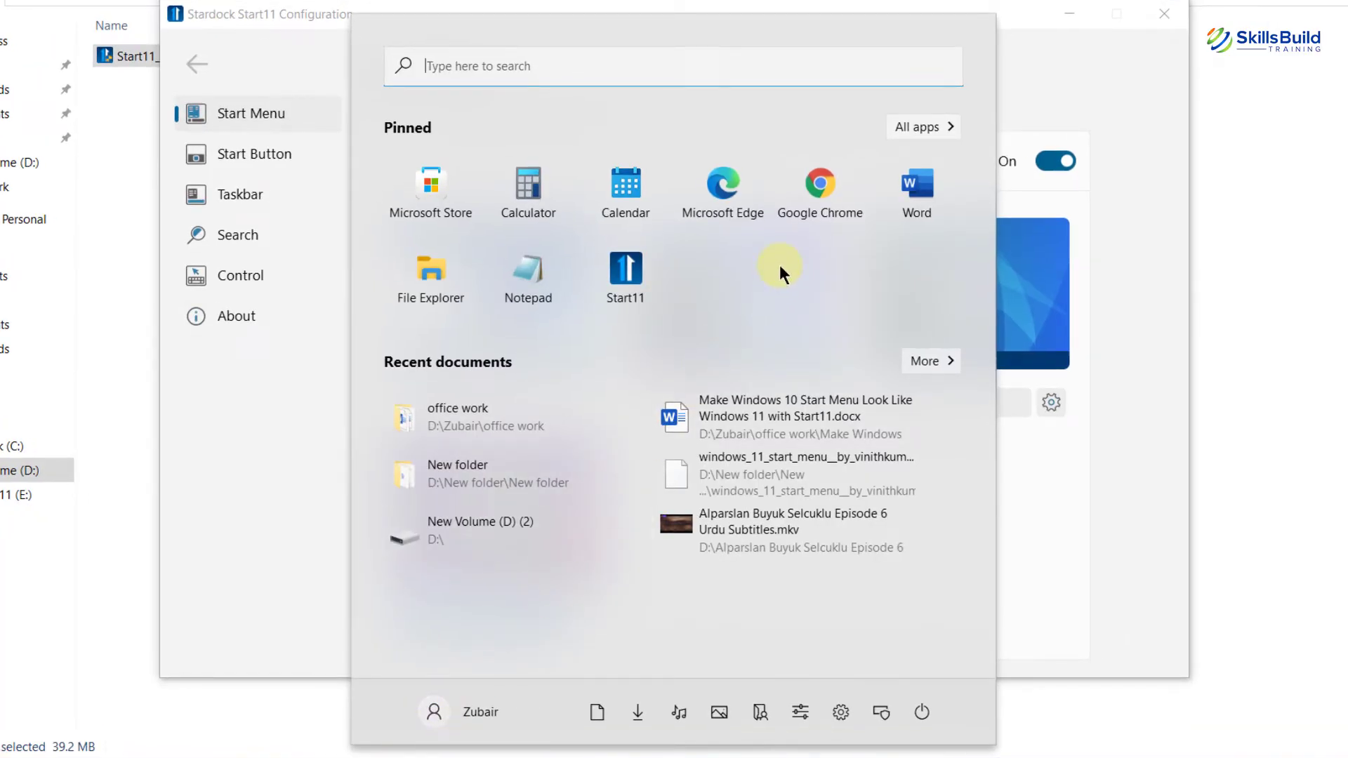
pyautogui.click(1082, 560)
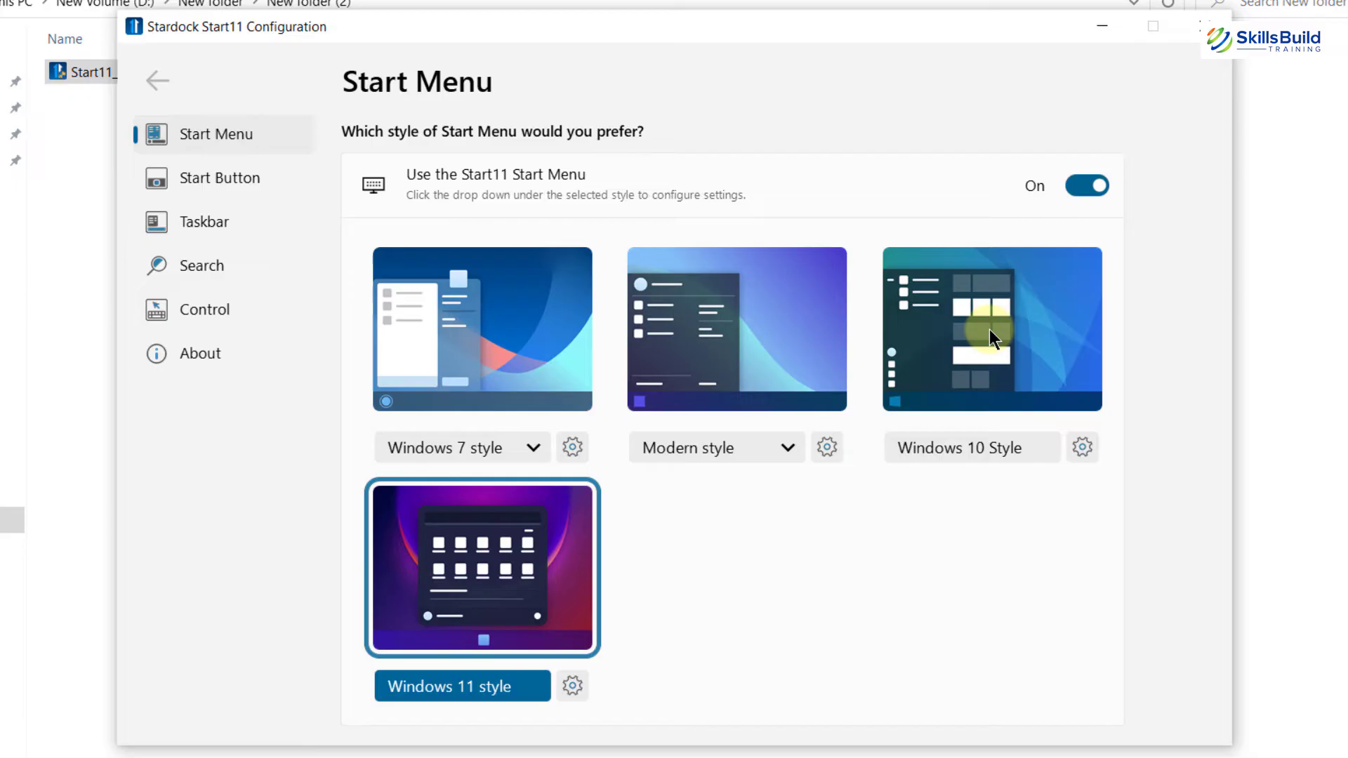
# Review the Windows 11 style's shortcuts list and menu visual appearance settings, and return to the Start Menu style overview.
pyautogui.click(572, 685)
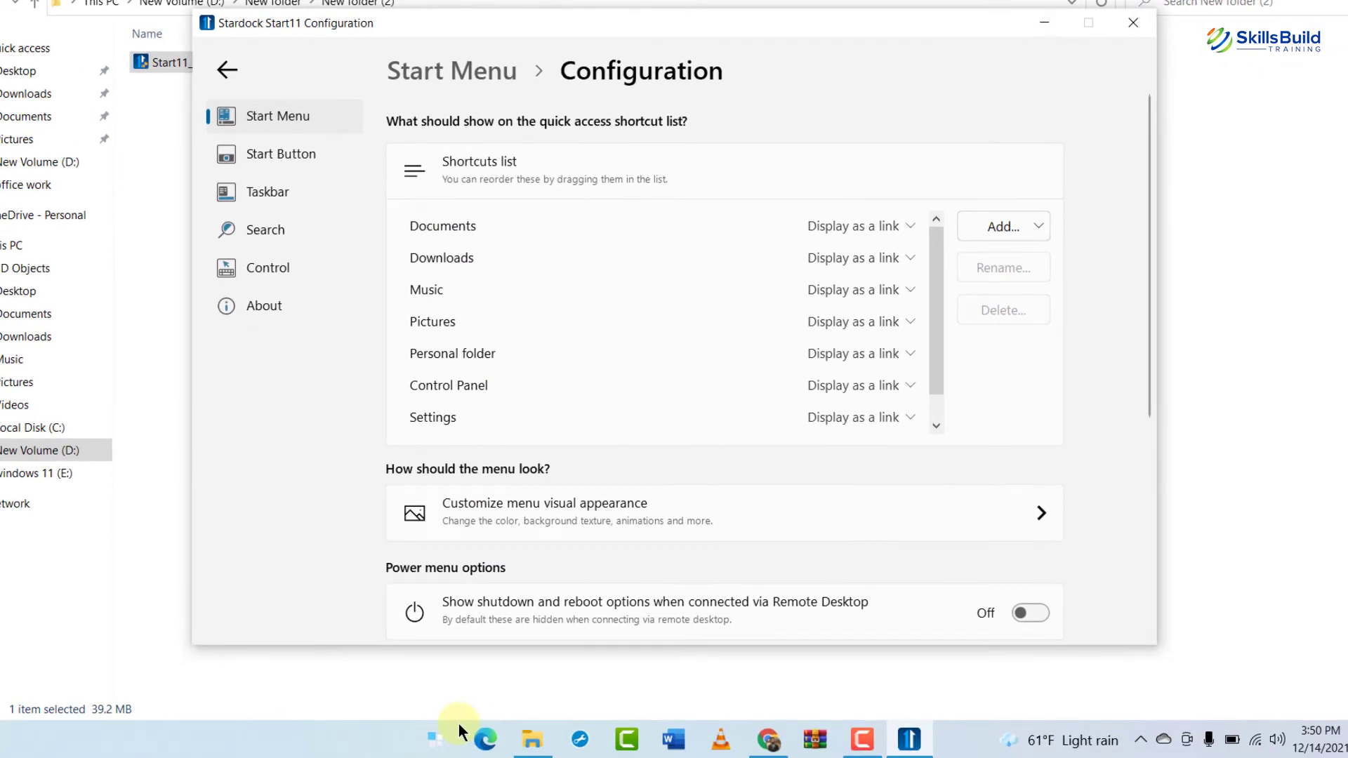
pyautogui.click(457, 723)
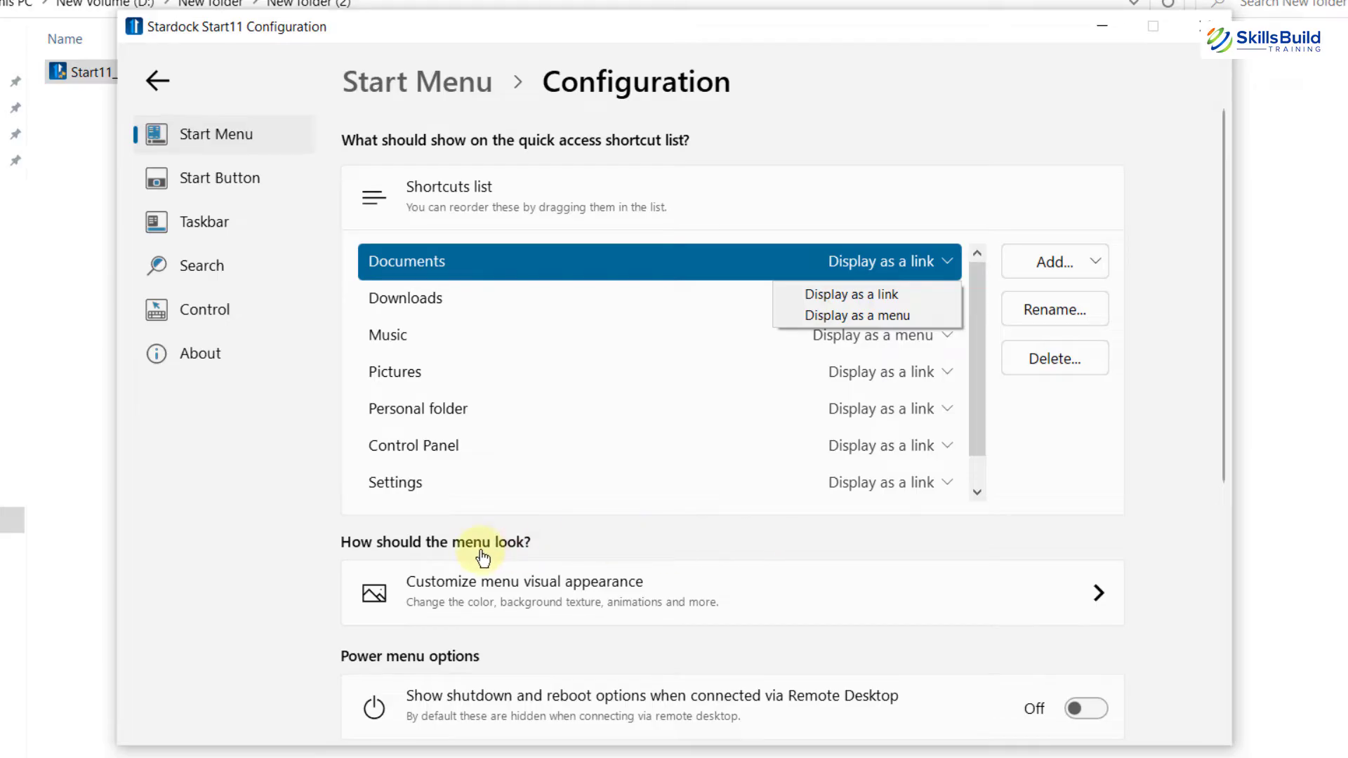
pyautogui.click(858, 583)
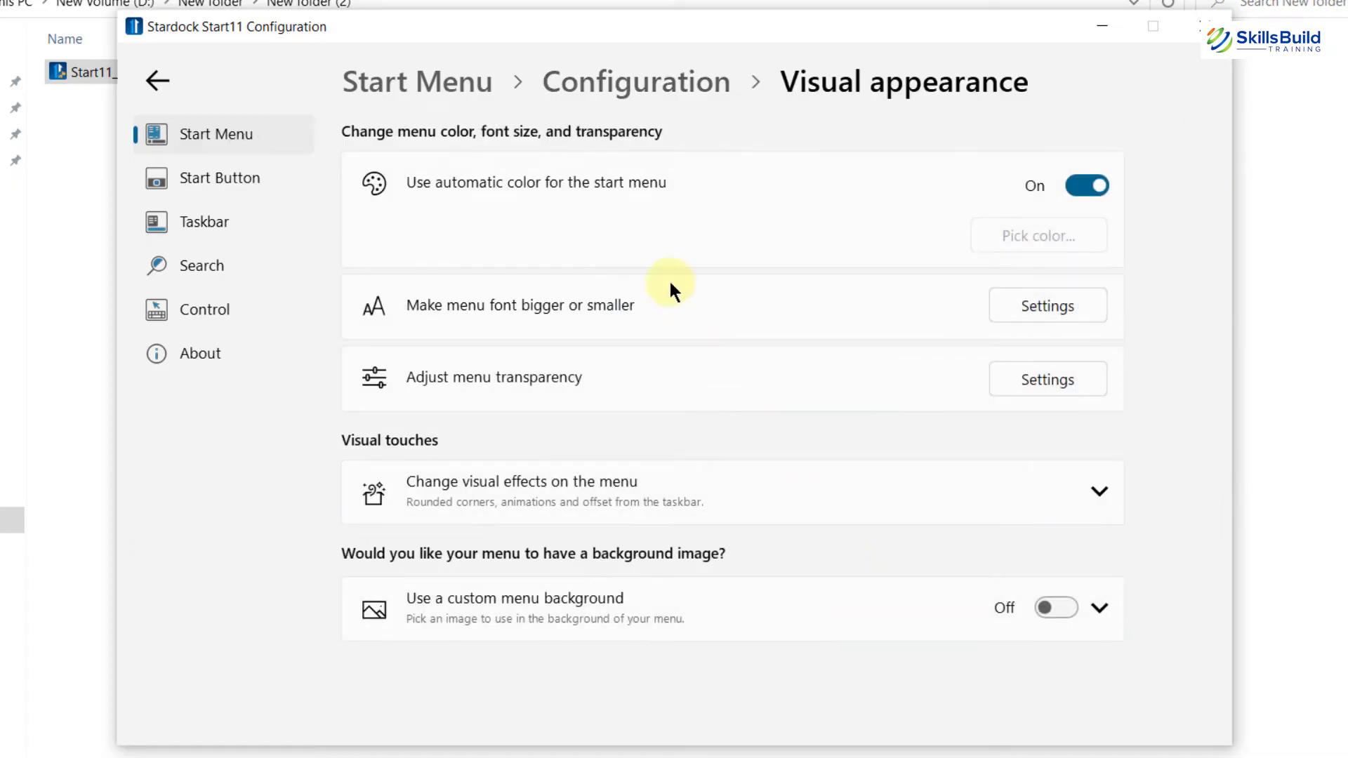
pyautogui.click(159, 79)
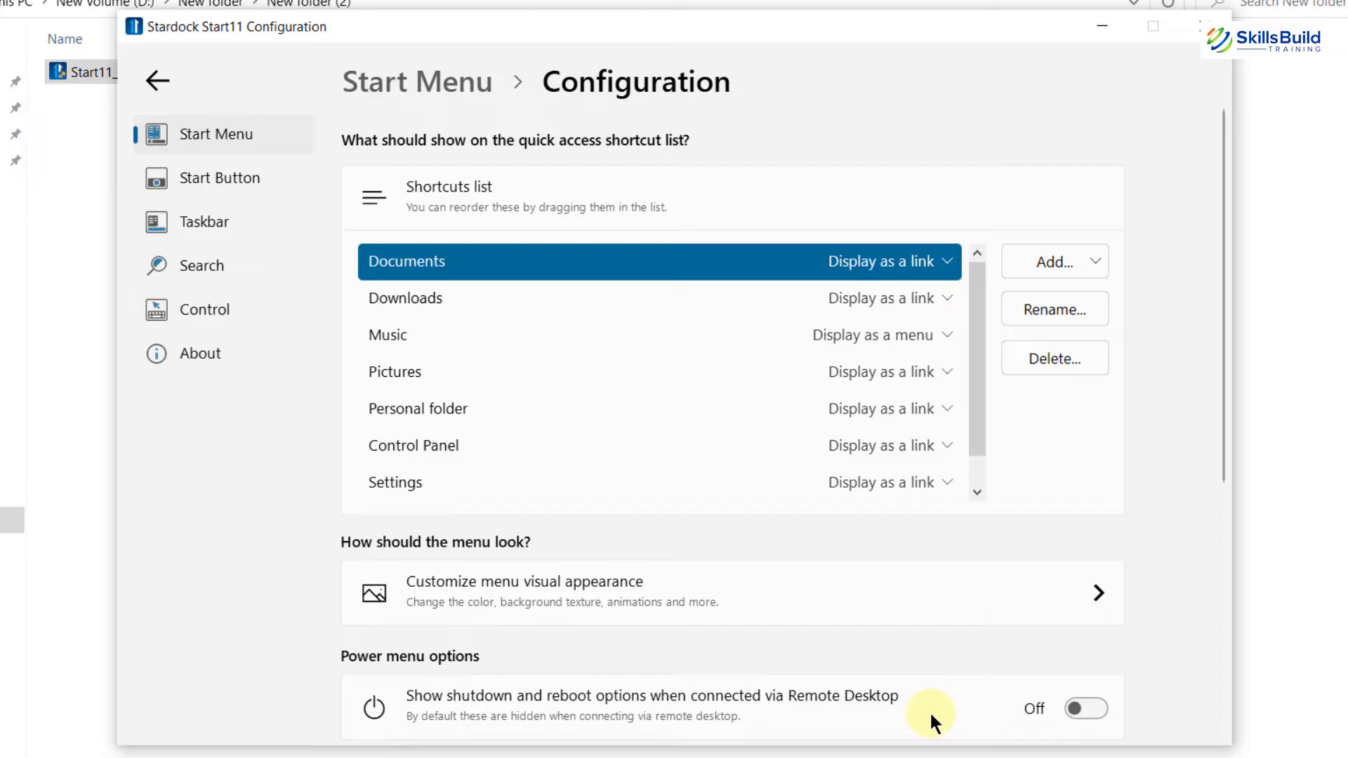
pyautogui.click(155, 84)
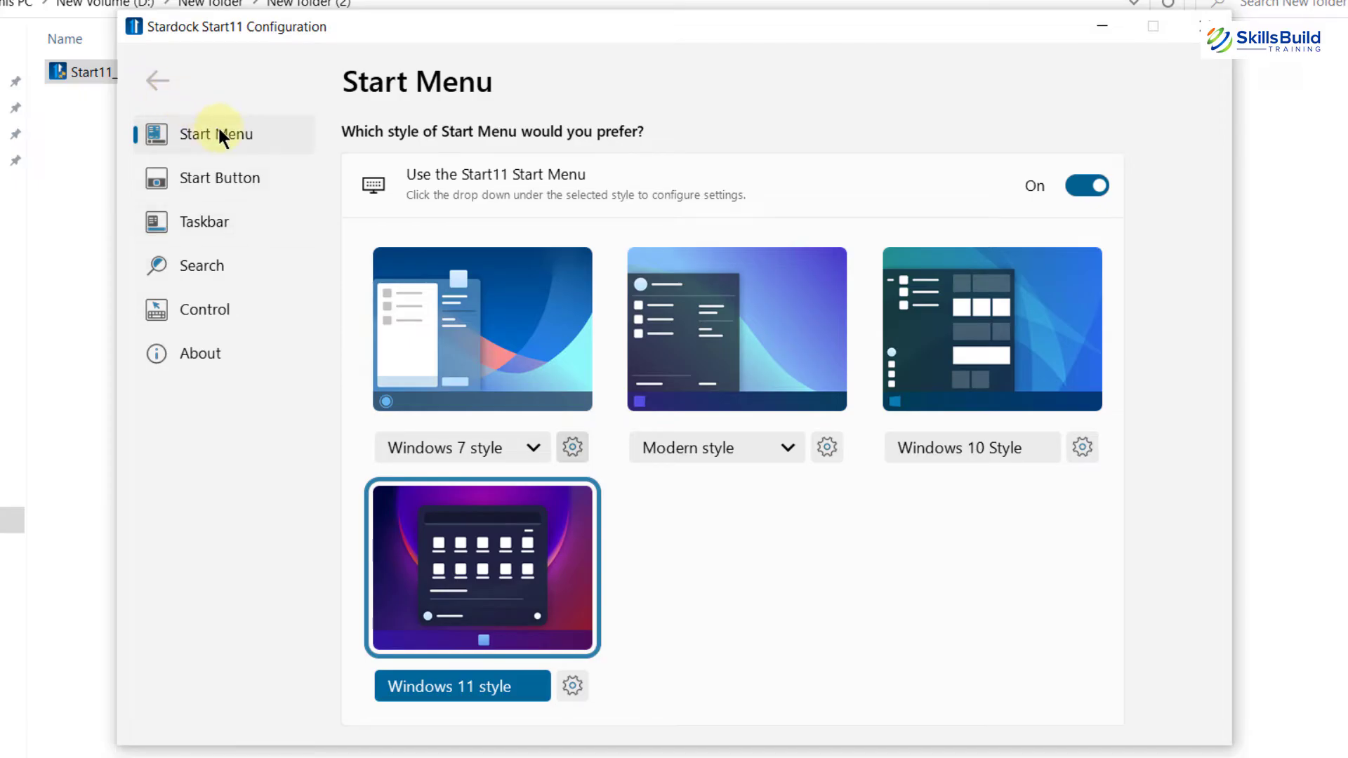
# Browse the custom start button images and set the start button to Biohazard.
pyautogui.click(199, 179)
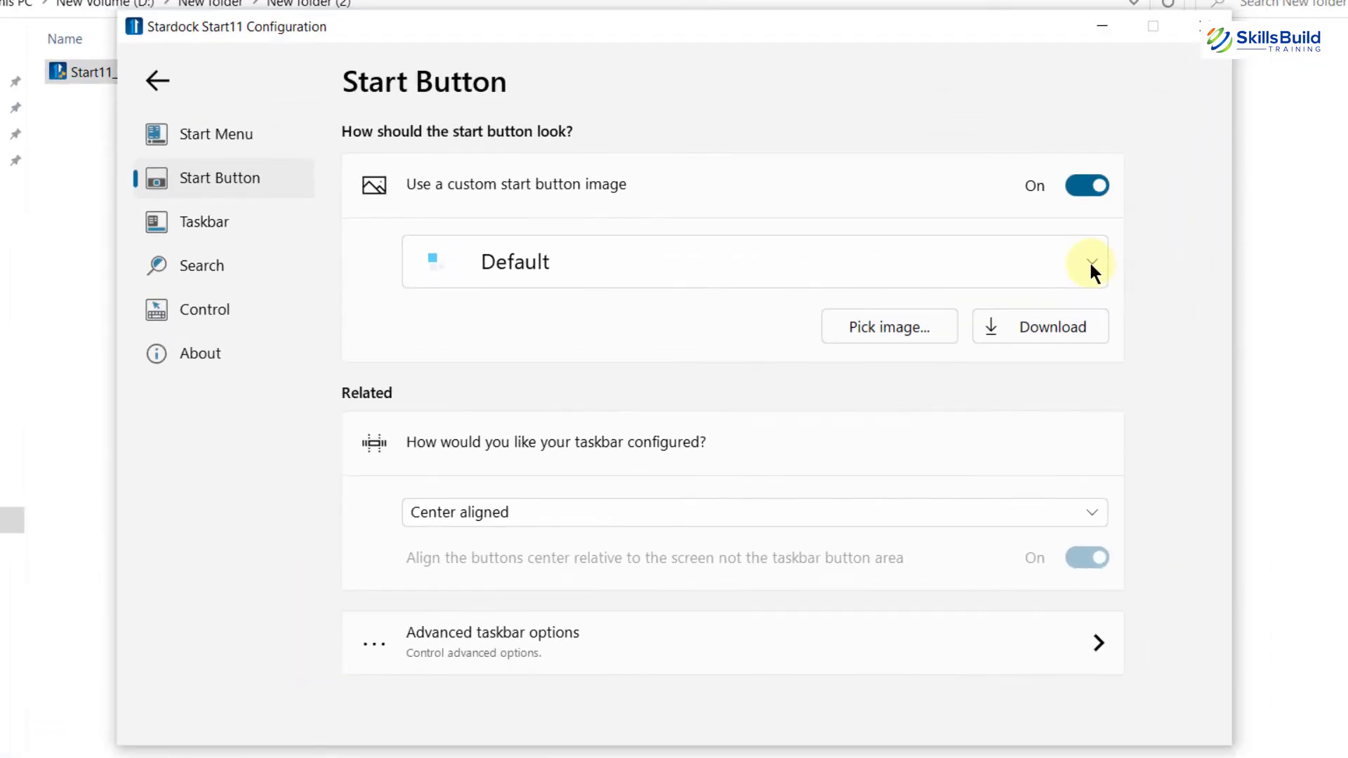
pyautogui.click(1090, 265)
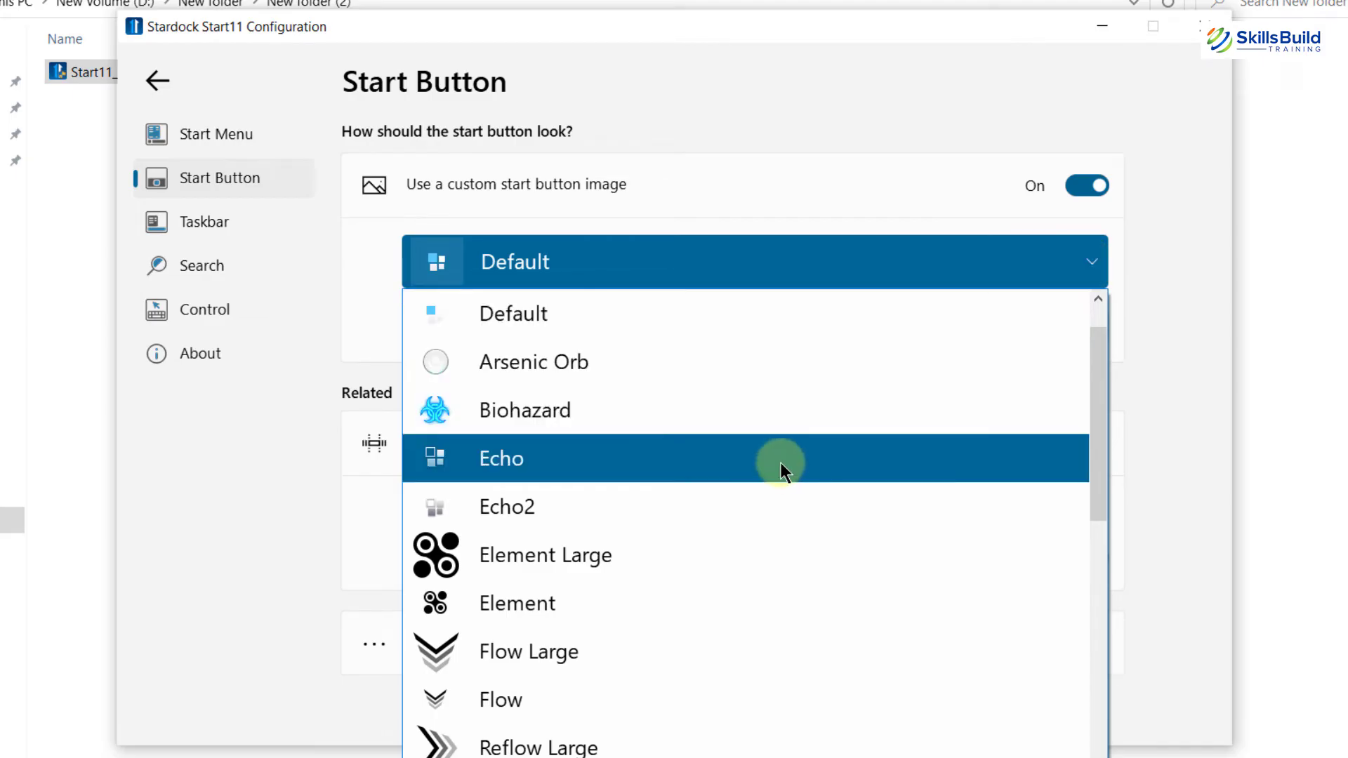
pyautogui.moveTo(1097, 414); pyautogui.dragTo(1093, 264)
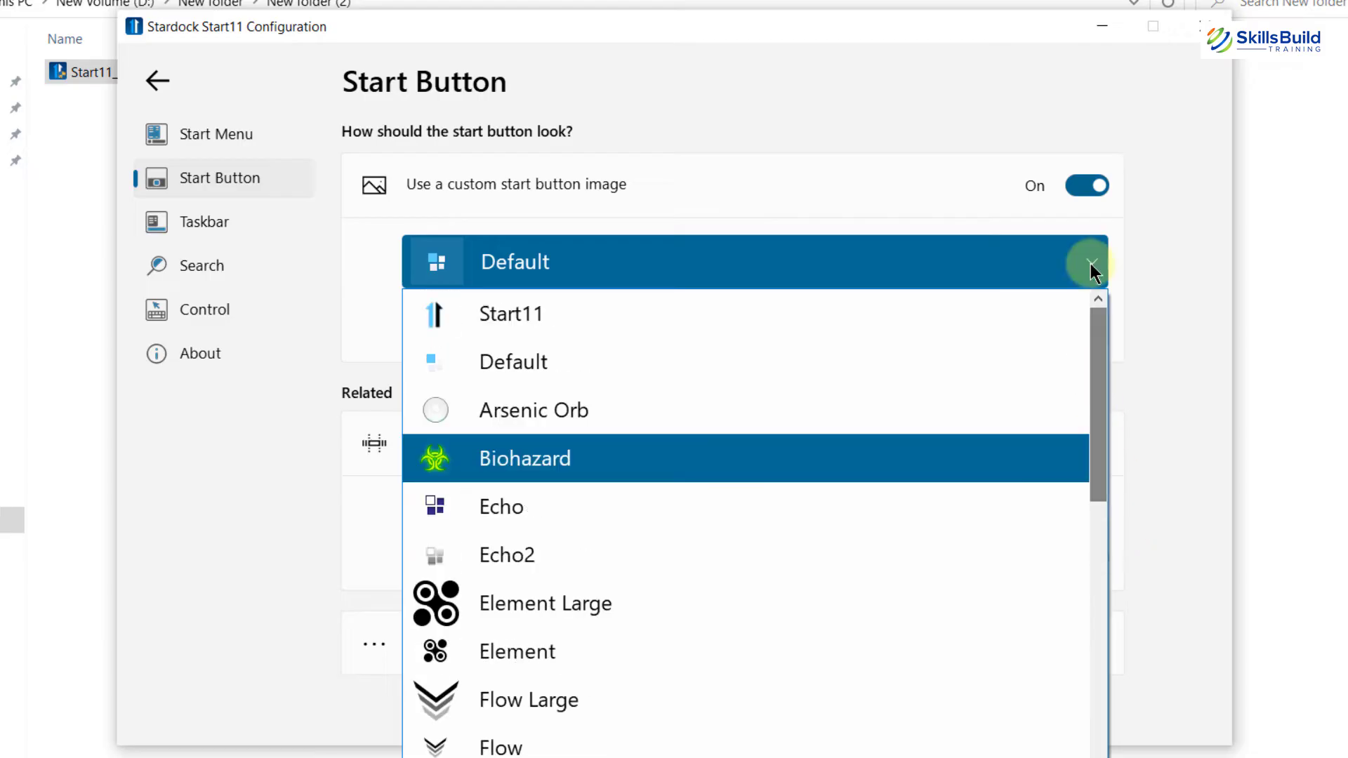
pyautogui.moveTo(1100, 407); pyautogui.dragTo(1102, 415)
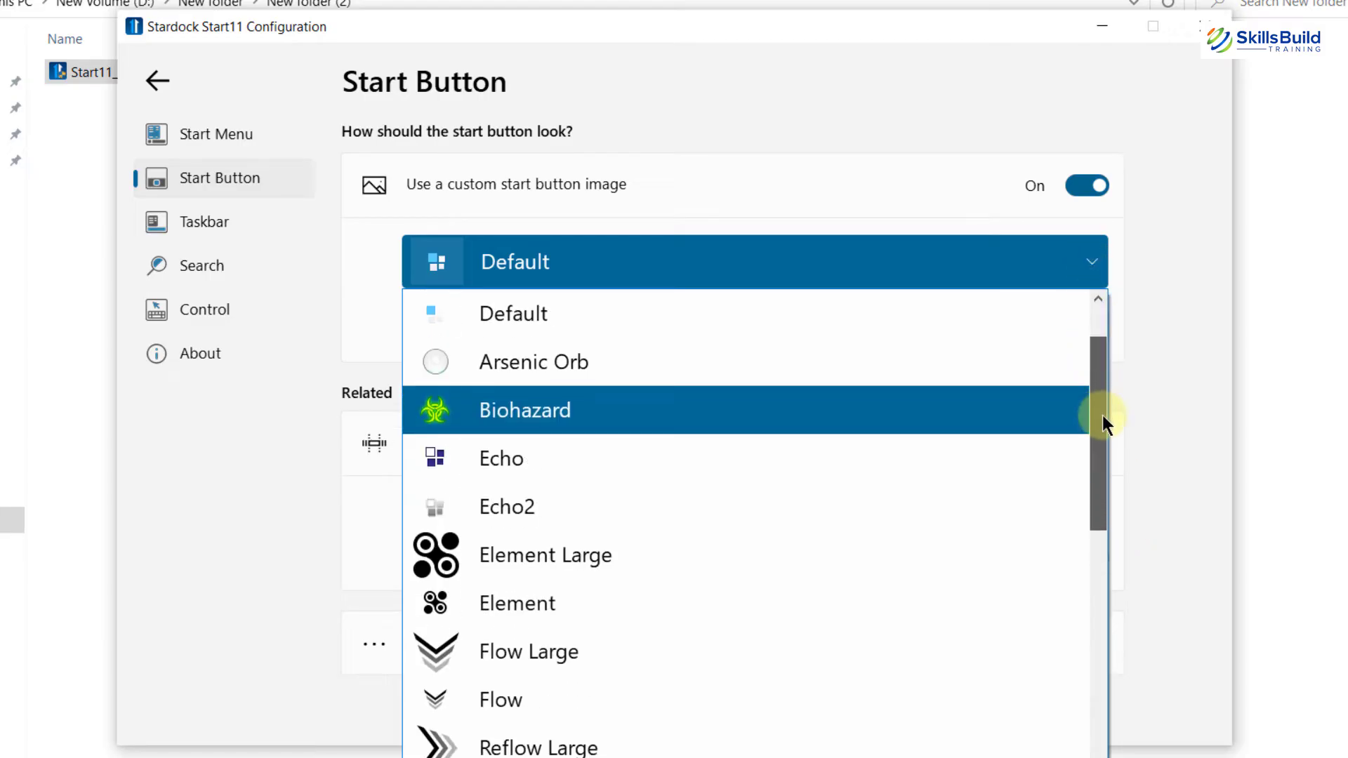
pyautogui.click(502, 411)
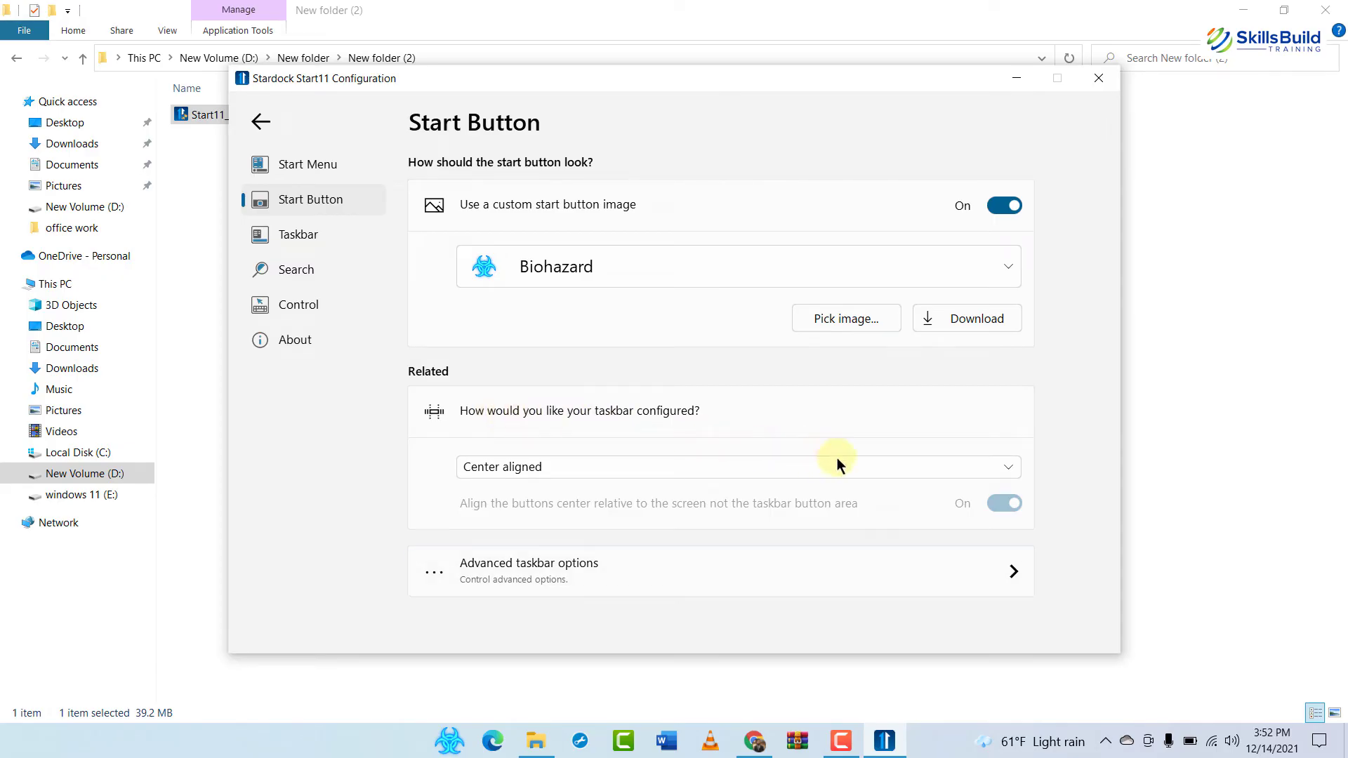
# Try the taskbar as Left aligned and with only its buttons positioned in the center, and restore Center aligned.
pyautogui.click(893, 466)
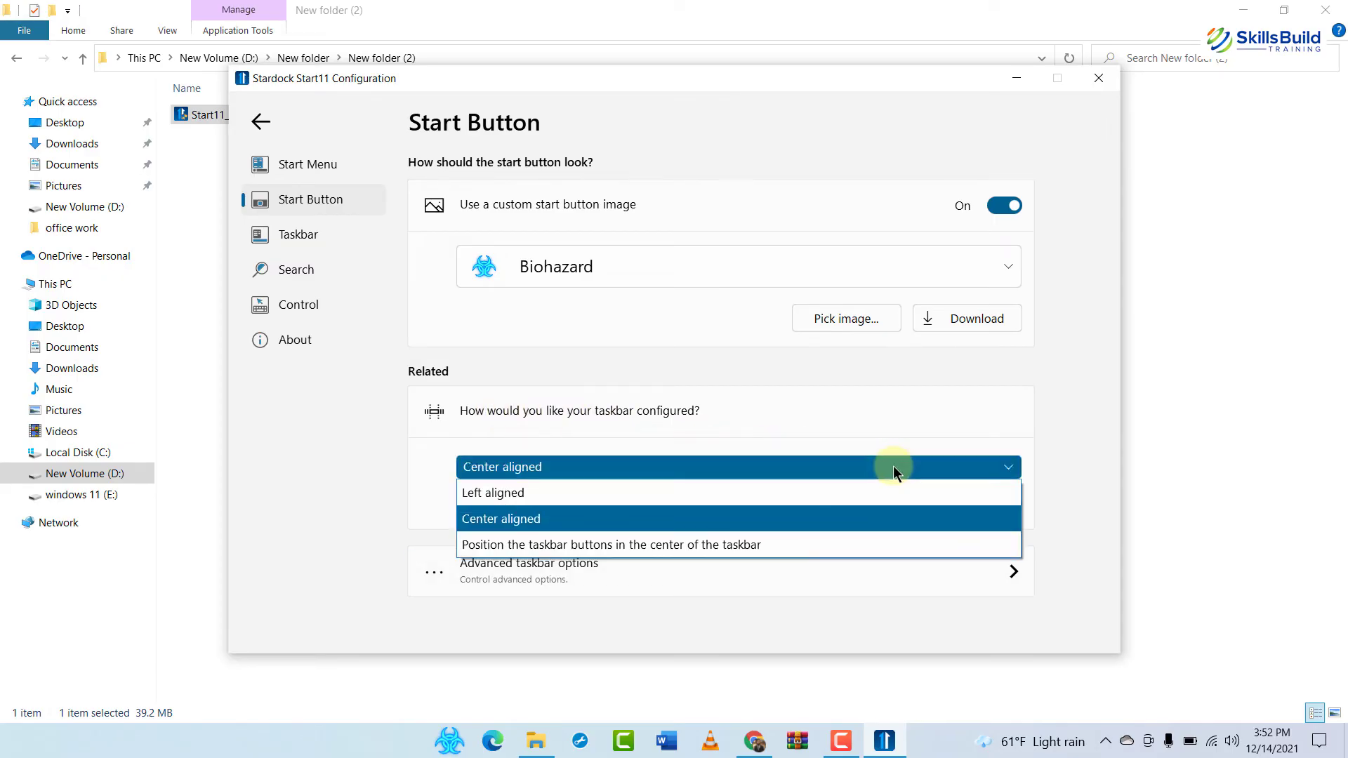
pyautogui.click(837, 494)
pyautogui.click(781, 462)
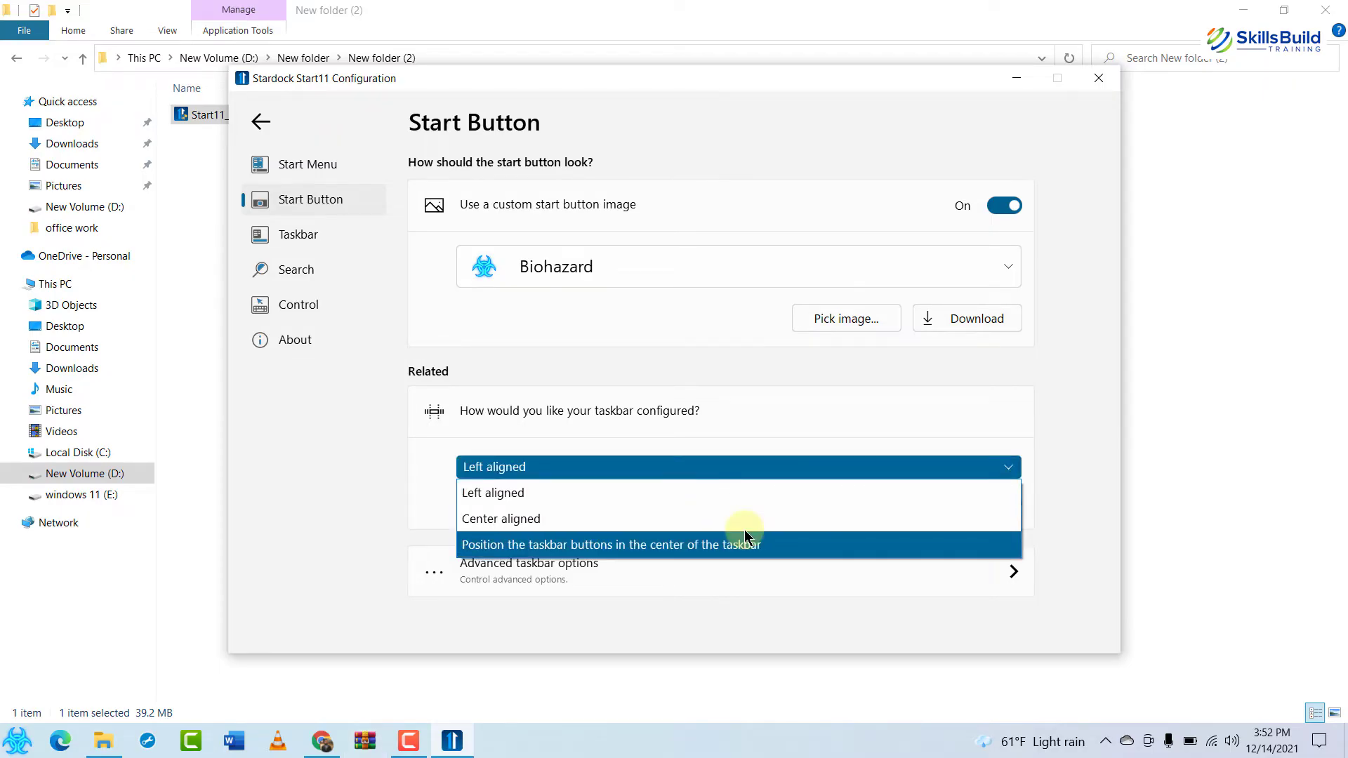
pyautogui.click(746, 538)
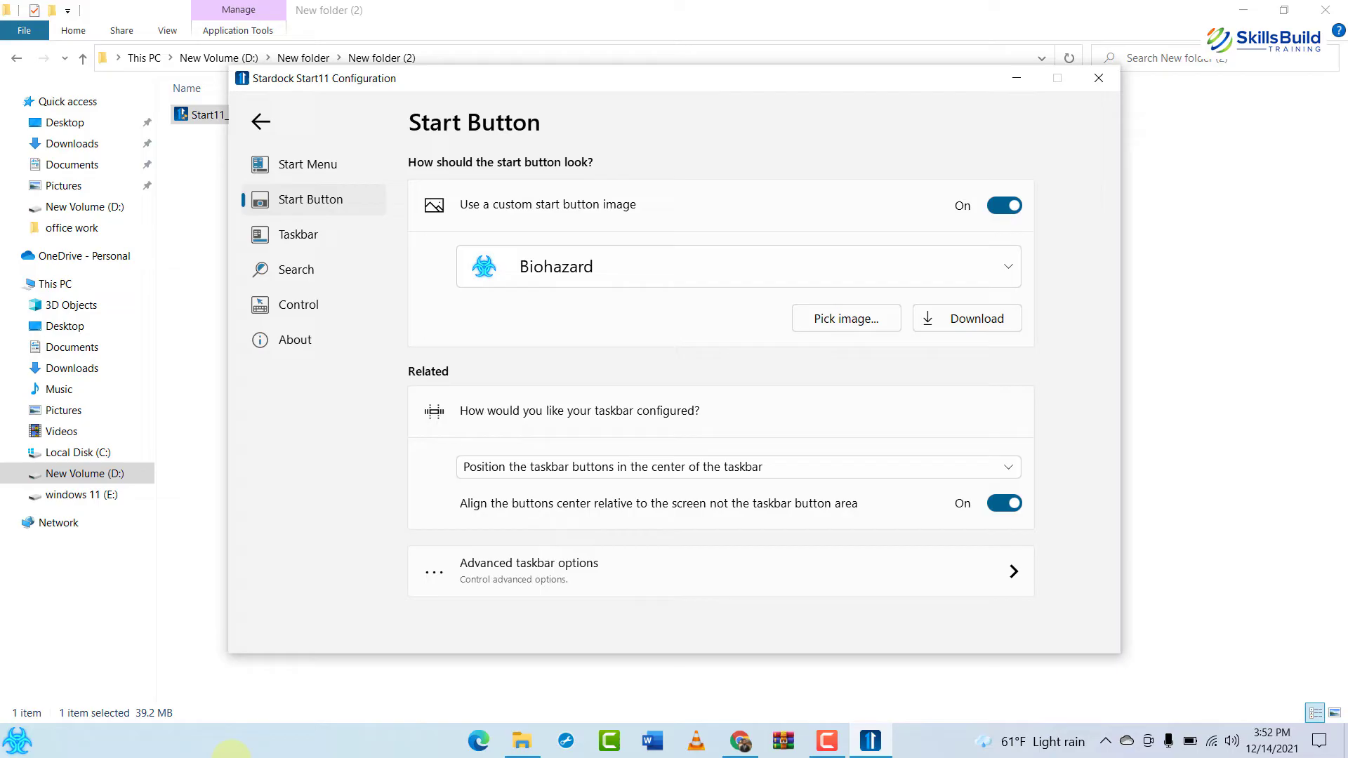
pyautogui.click(726, 468)
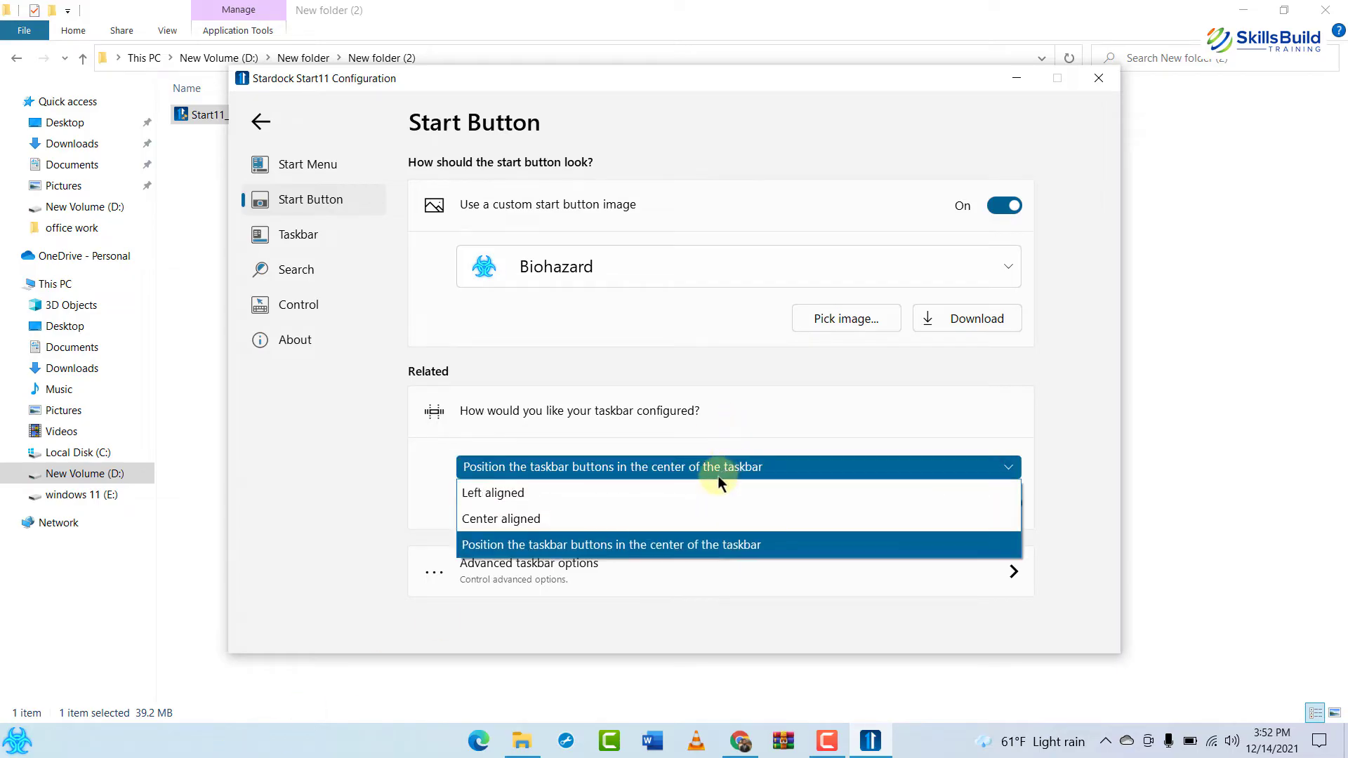
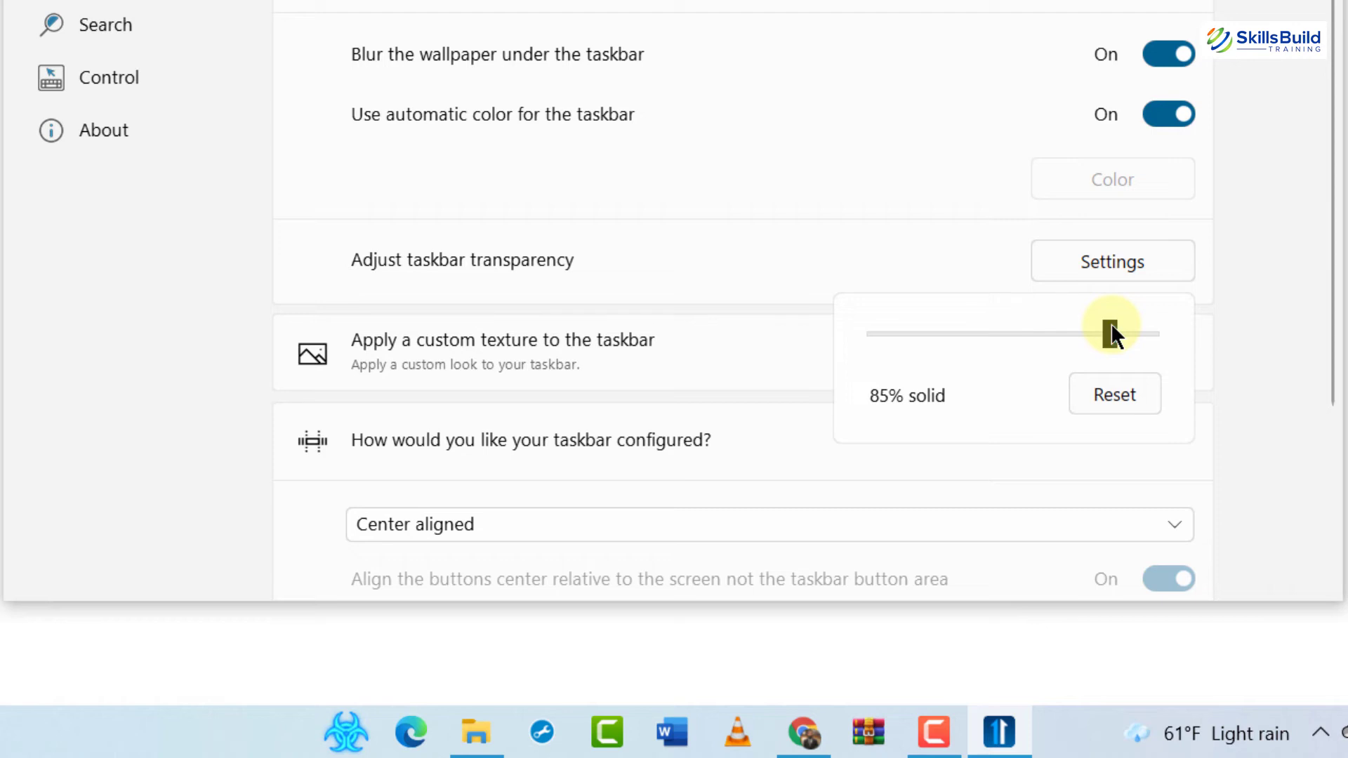
# Try the taskbar transparency at 0% solid, and set it to 63% solid.
pyautogui.moveTo(1111, 324); pyautogui.dragTo(617, 513)
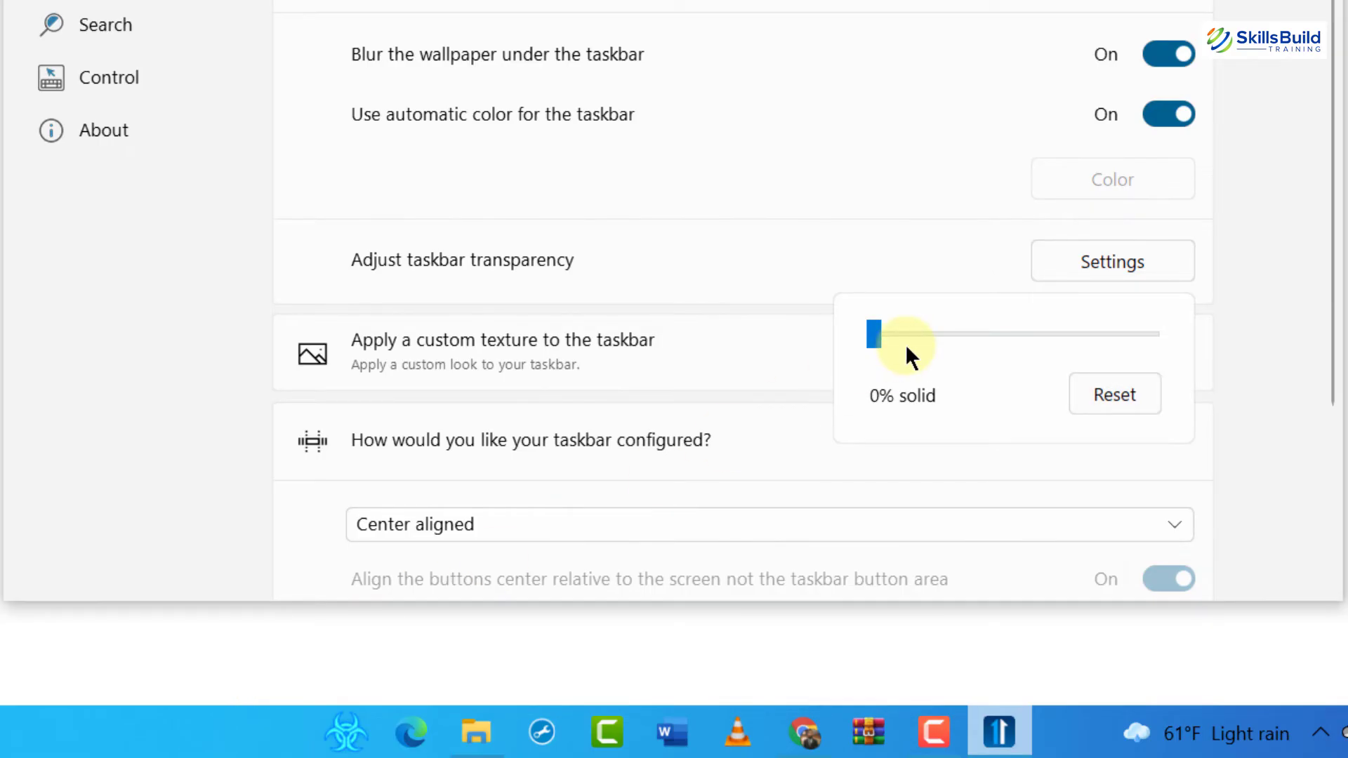
pyautogui.moveTo(907, 346); pyautogui.dragTo(1044, 336)
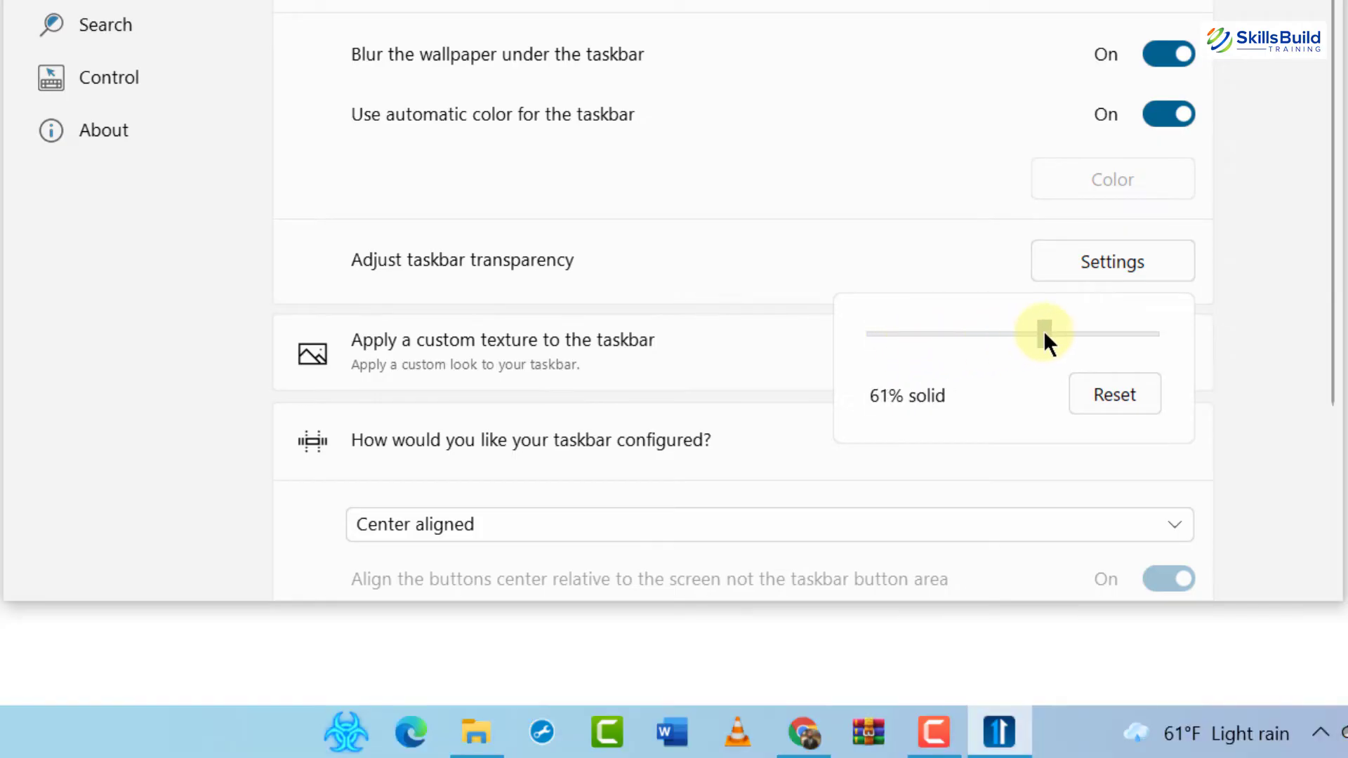
pyautogui.press('Right')
pyautogui.press('Right')
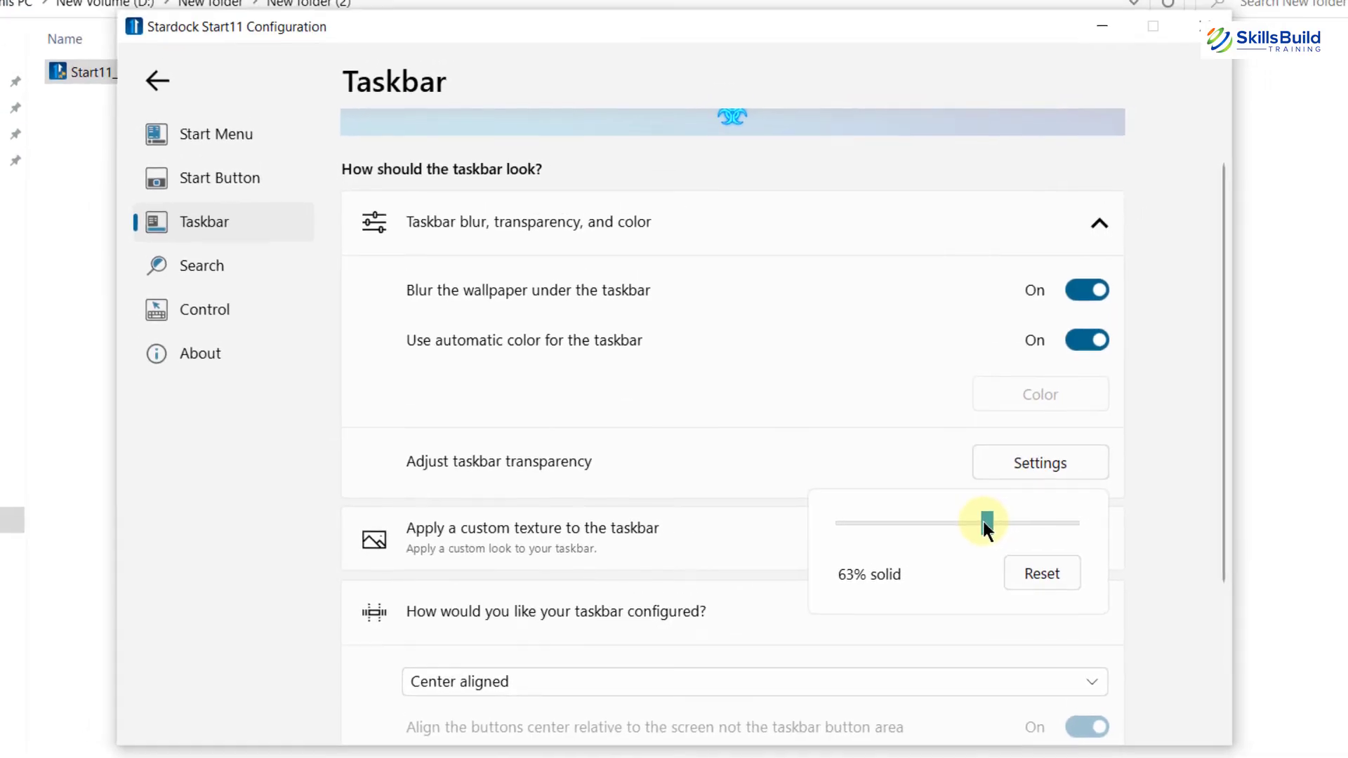
pyautogui.click(305, 506)
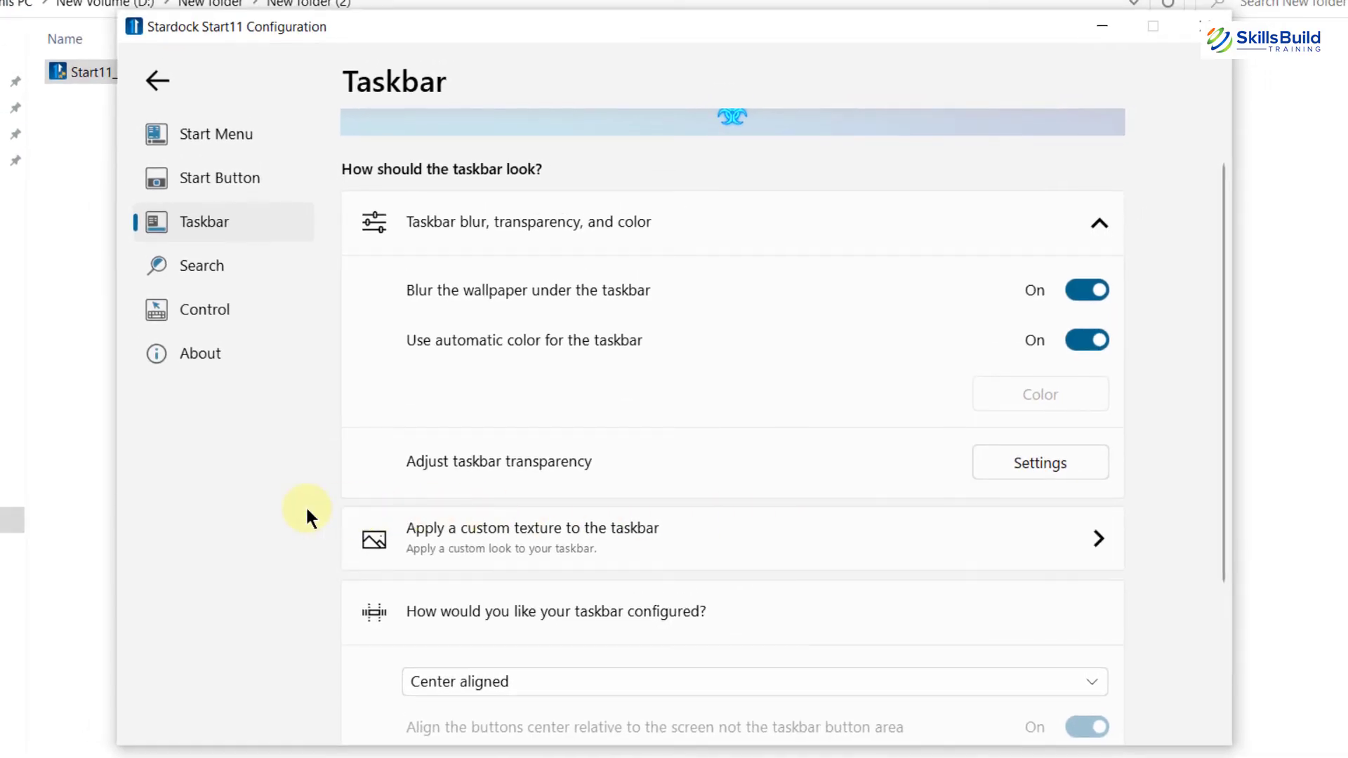
# Examine the custom taskbar texture options and return to the main Taskbar settings.
pyautogui.press('Tab')
pyautogui.press('Return')
pyautogui.click(910, 502)
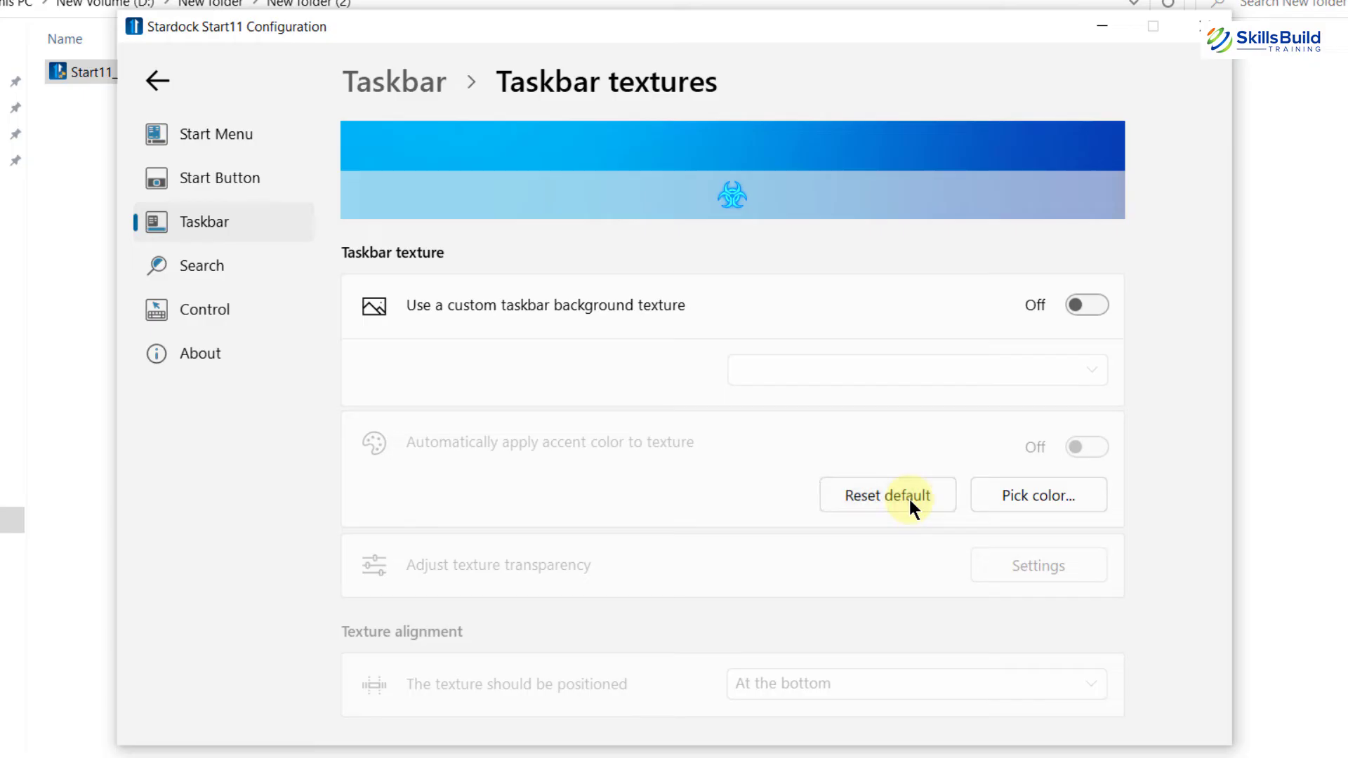
pyautogui.click(191, 219)
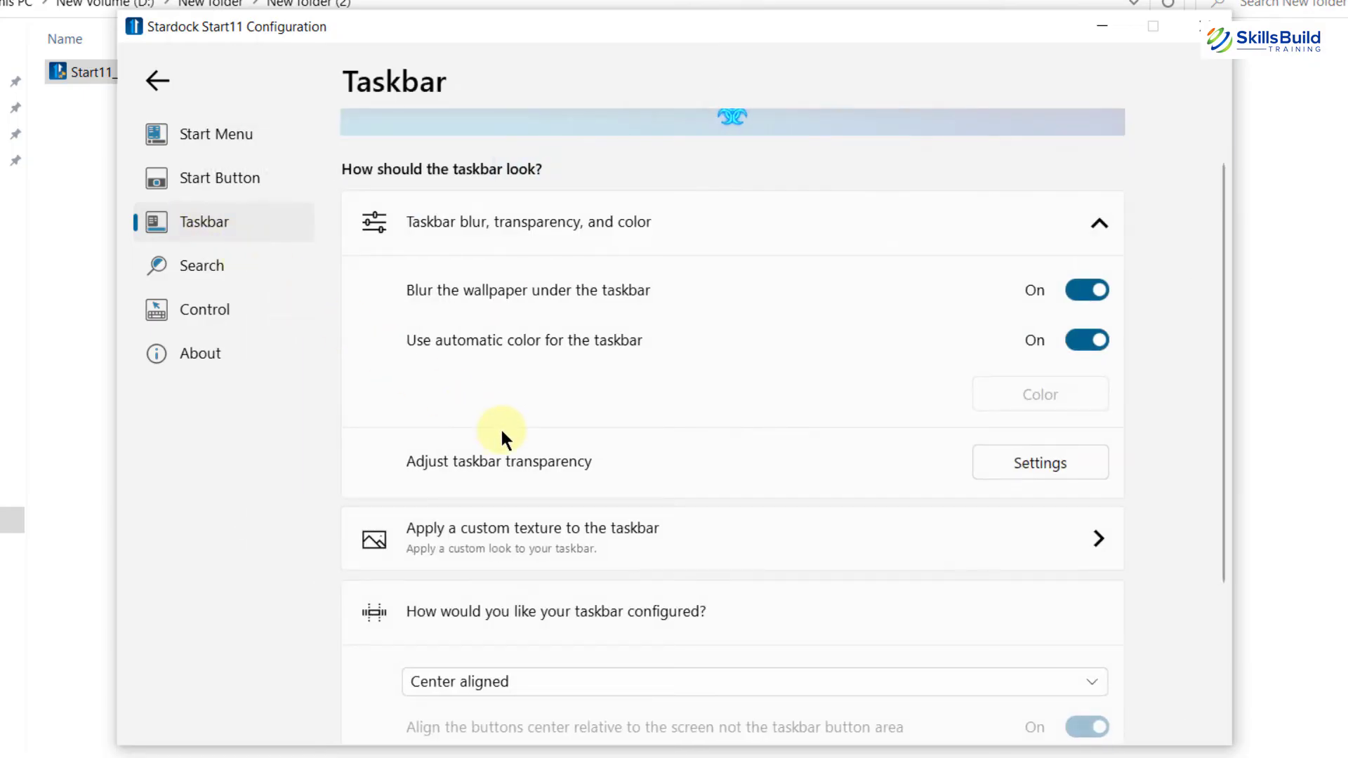
# Expand the options controlling taskbar right-click behavior and view the taskbar's context menu.
pyautogui.scroll(-3, 502, 432)
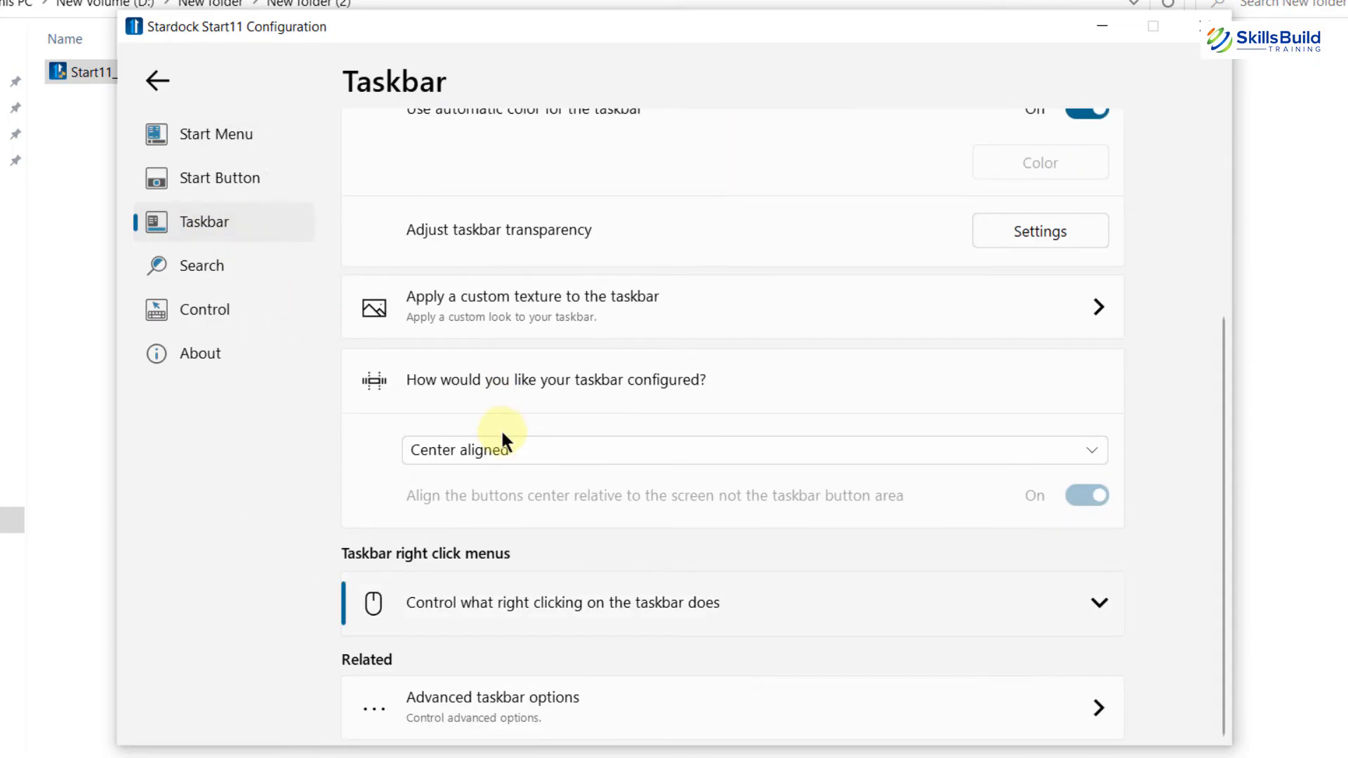
pyautogui.click(562, 611)
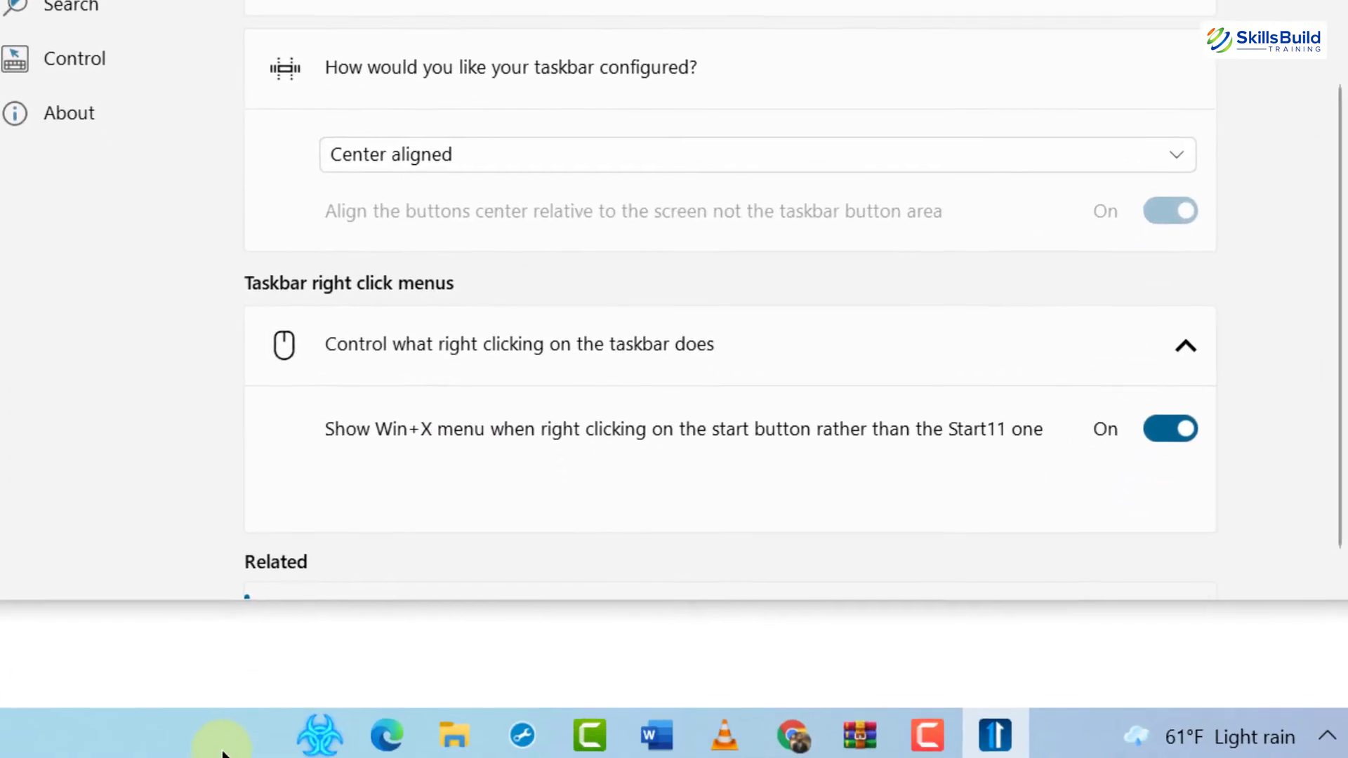
pyautogui.rightClick(219, 750)
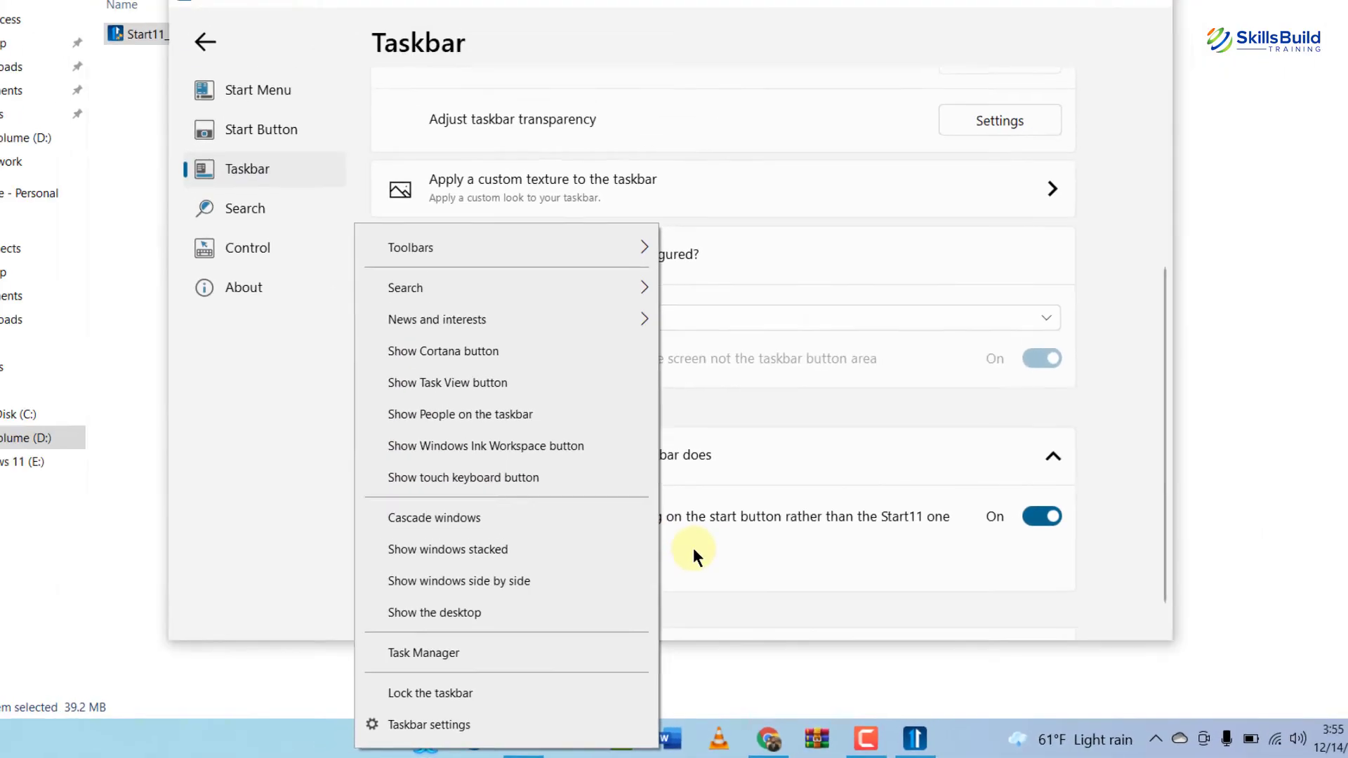
# Dismiss the taskbar's context menu and examine the entries of the Win+X menu.
pyautogui.click(686, 466)
pyautogui.press('super+x')
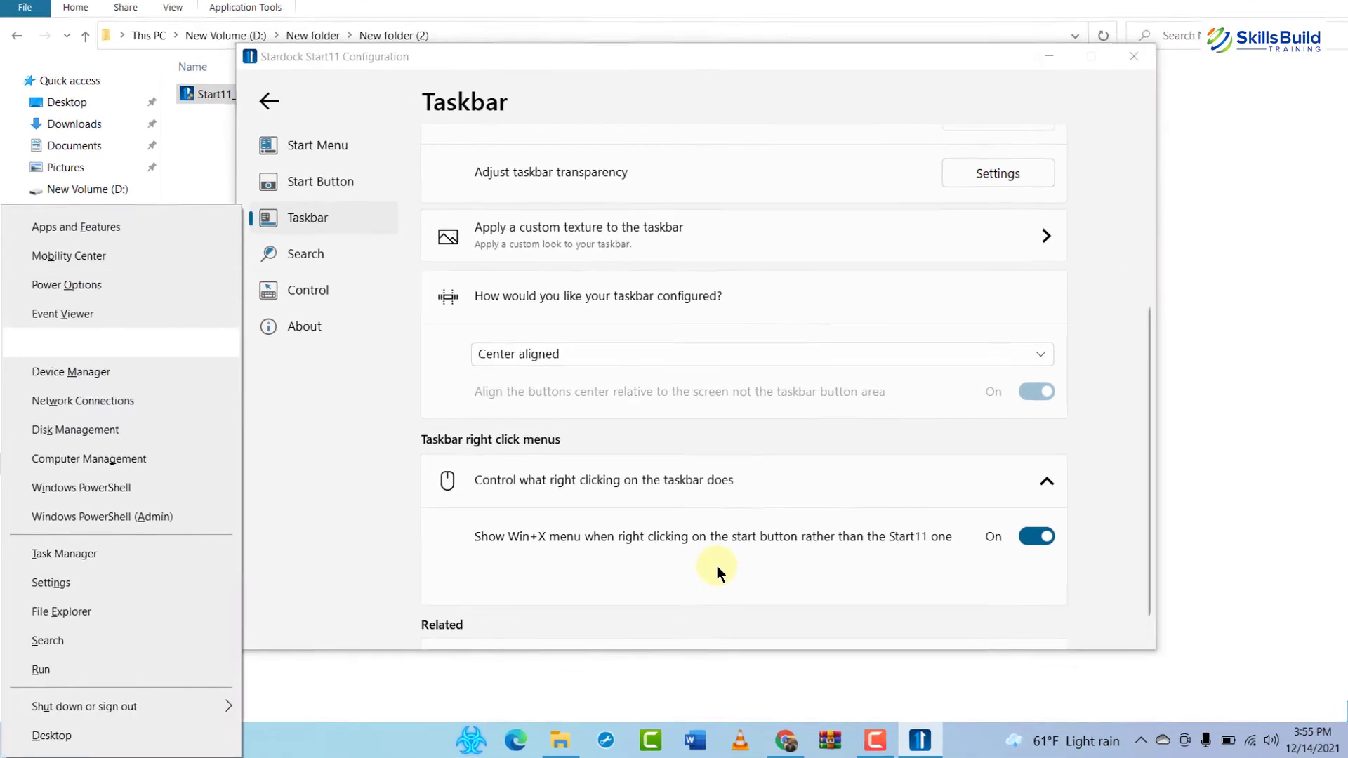
pyautogui.press('Up')
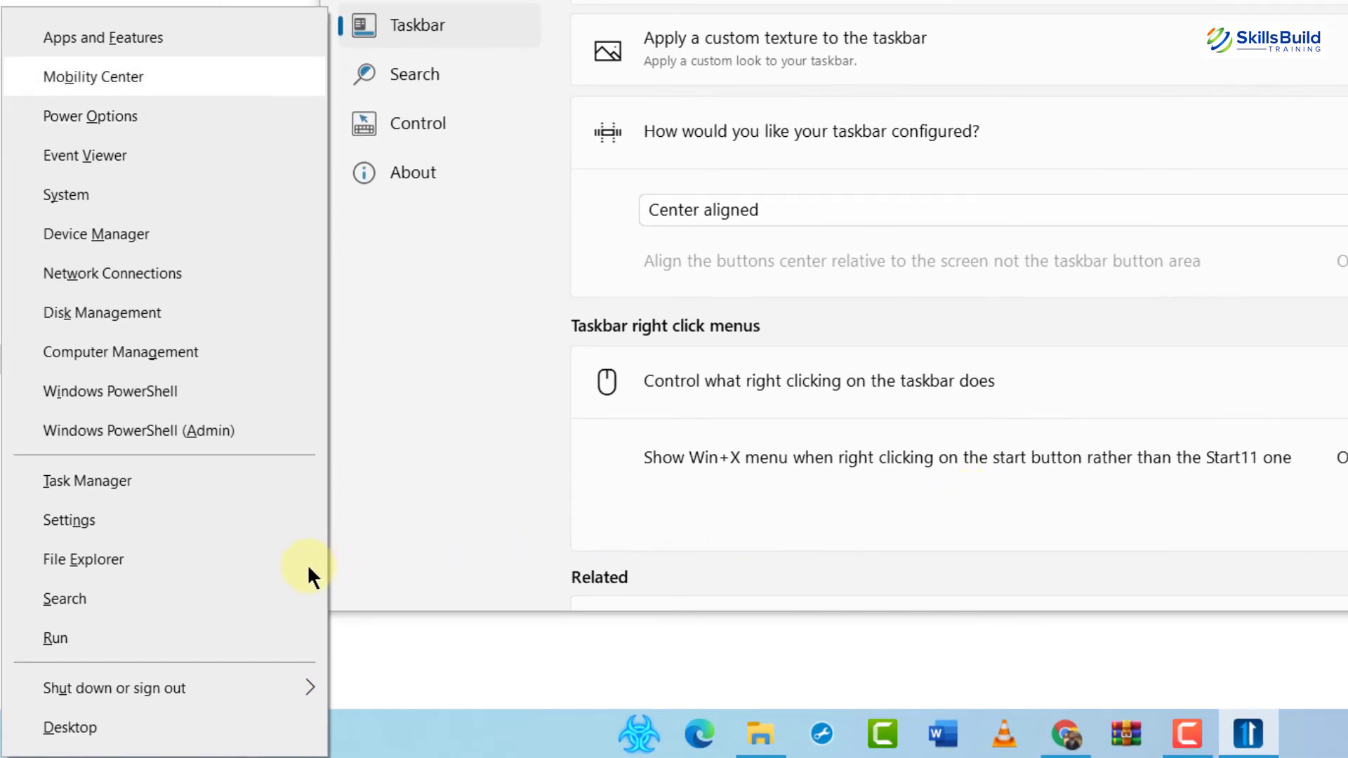
pyautogui.press('Down')
pyautogui.press('Down')
pyautogui.press('Down')
pyautogui.press('Down')
pyautogui.press('Down')
pyautogui.press('Down')
pyautogui.press('Down')
pyautogui.press('Down')
pyautogui.press('Down')
pyautogui.press('Down')
pyautogui.press('Down')
pyautogui.press('Down')
pyautogui.press('Down')
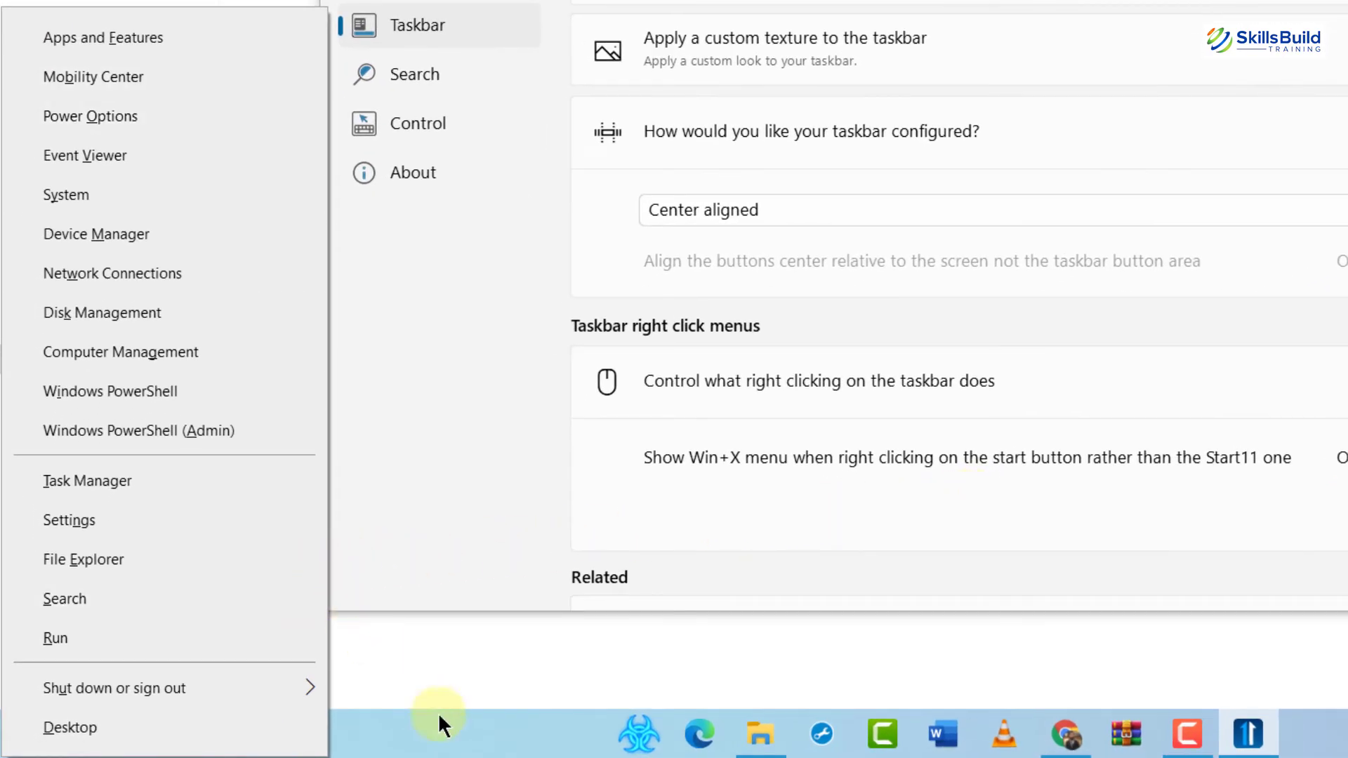
pyautogui.click(436, 665)
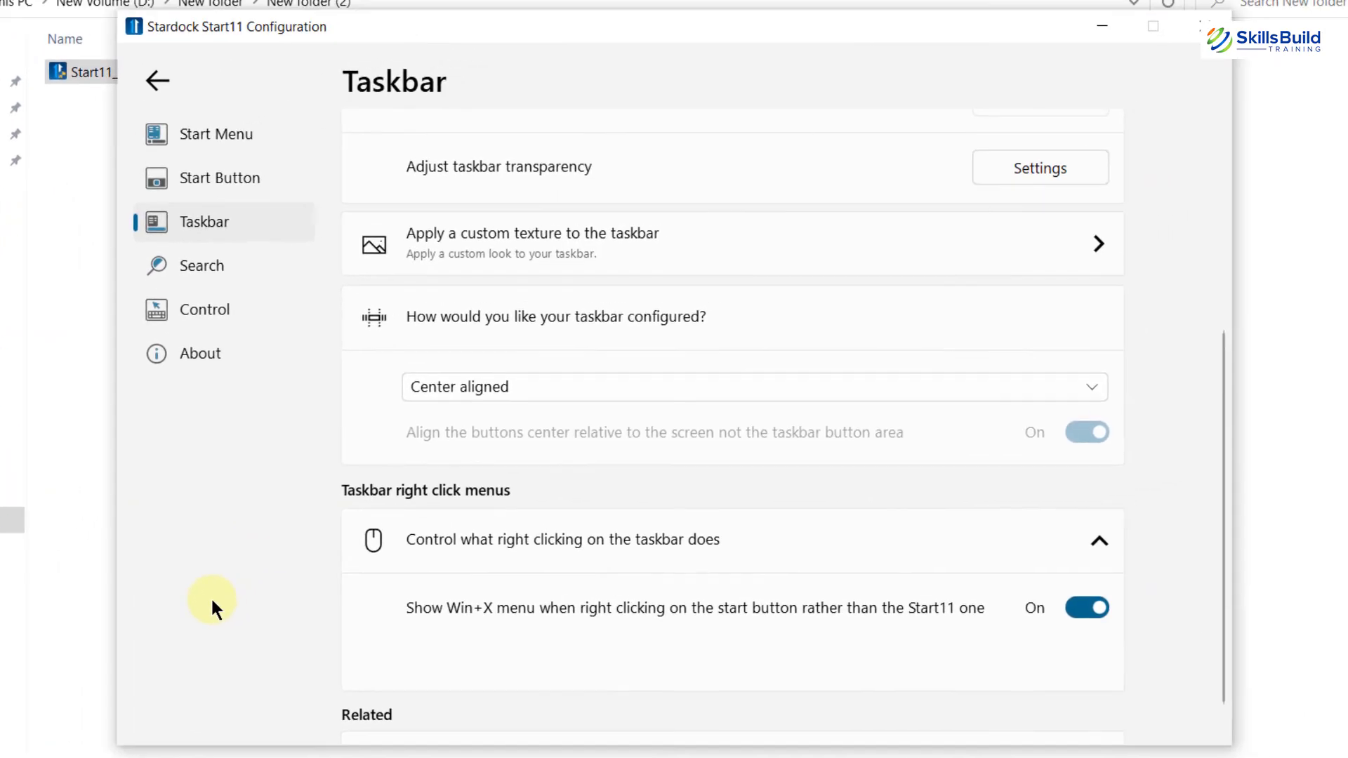
# View the advanced taskbar options for start button visibility and taskbar search, and open the Search settings.
pyautogui.scroll(-1, 211, 598)
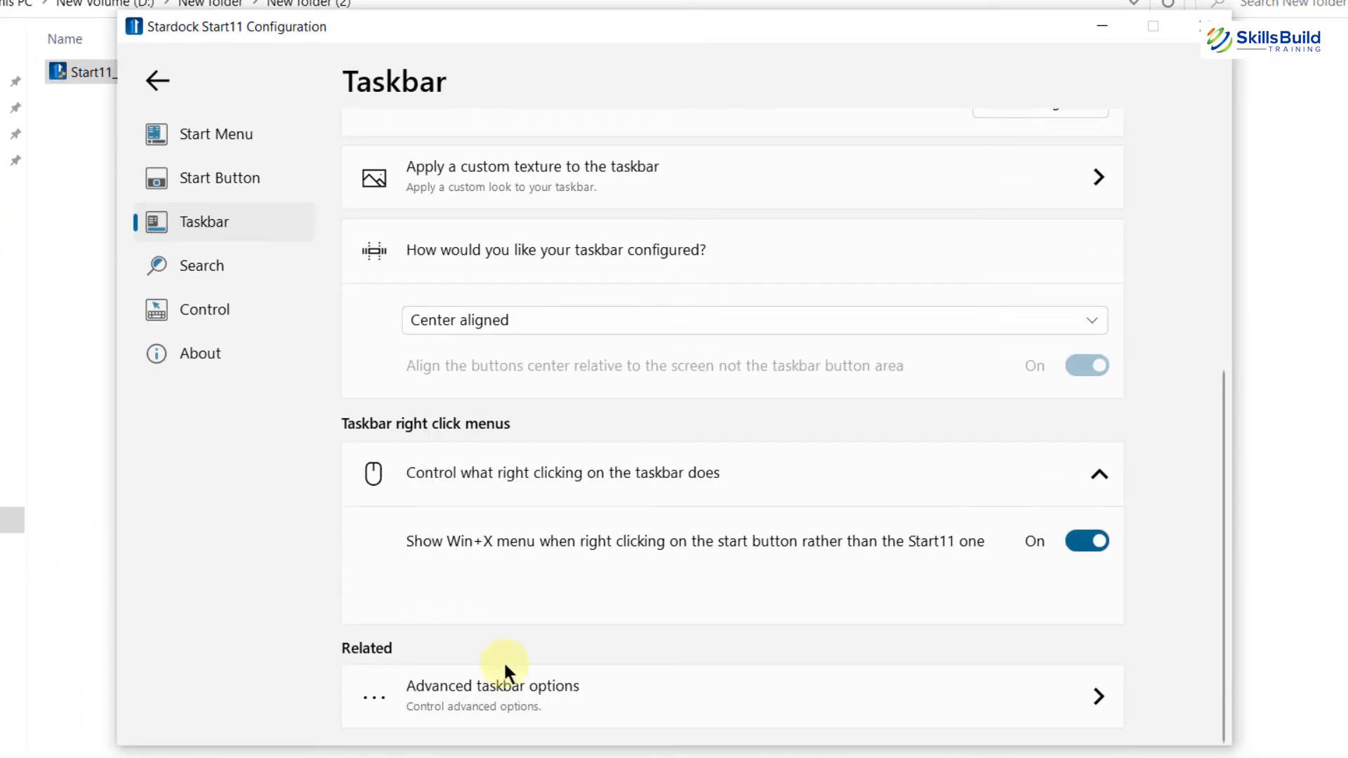
pyautogui.click(587, 679)
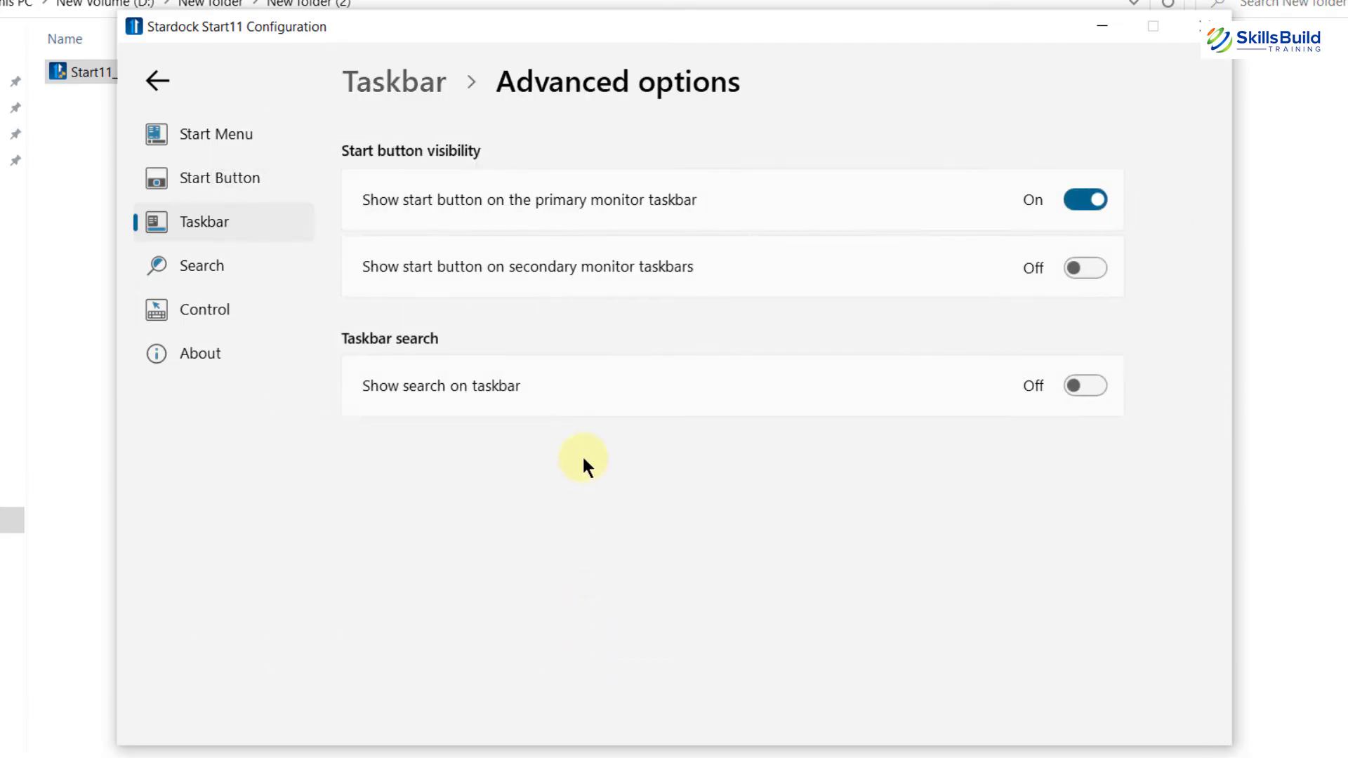
pyautogui.click(217, 263)
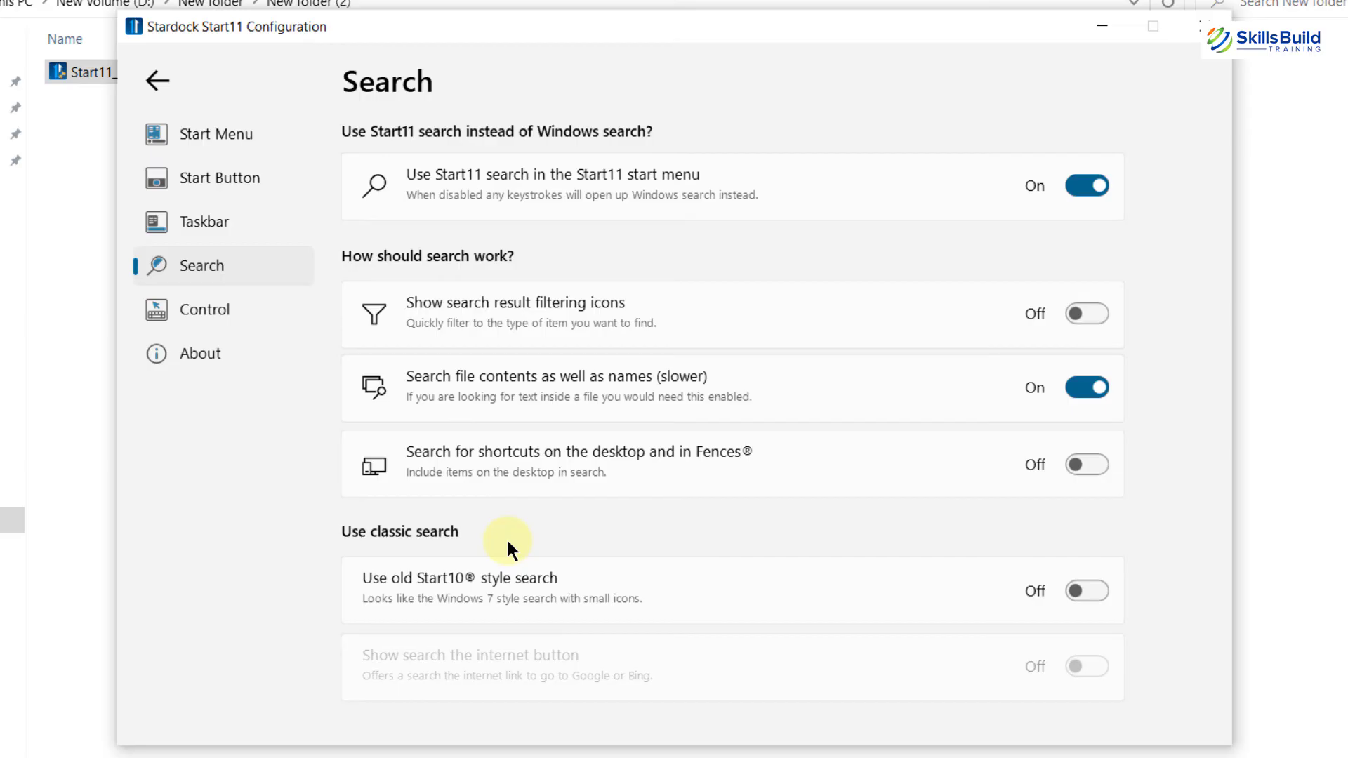
# In the Control settings, try having the start button open the Windows menu on the desktop, and view that menu.
pyautogui.click(209, 311)
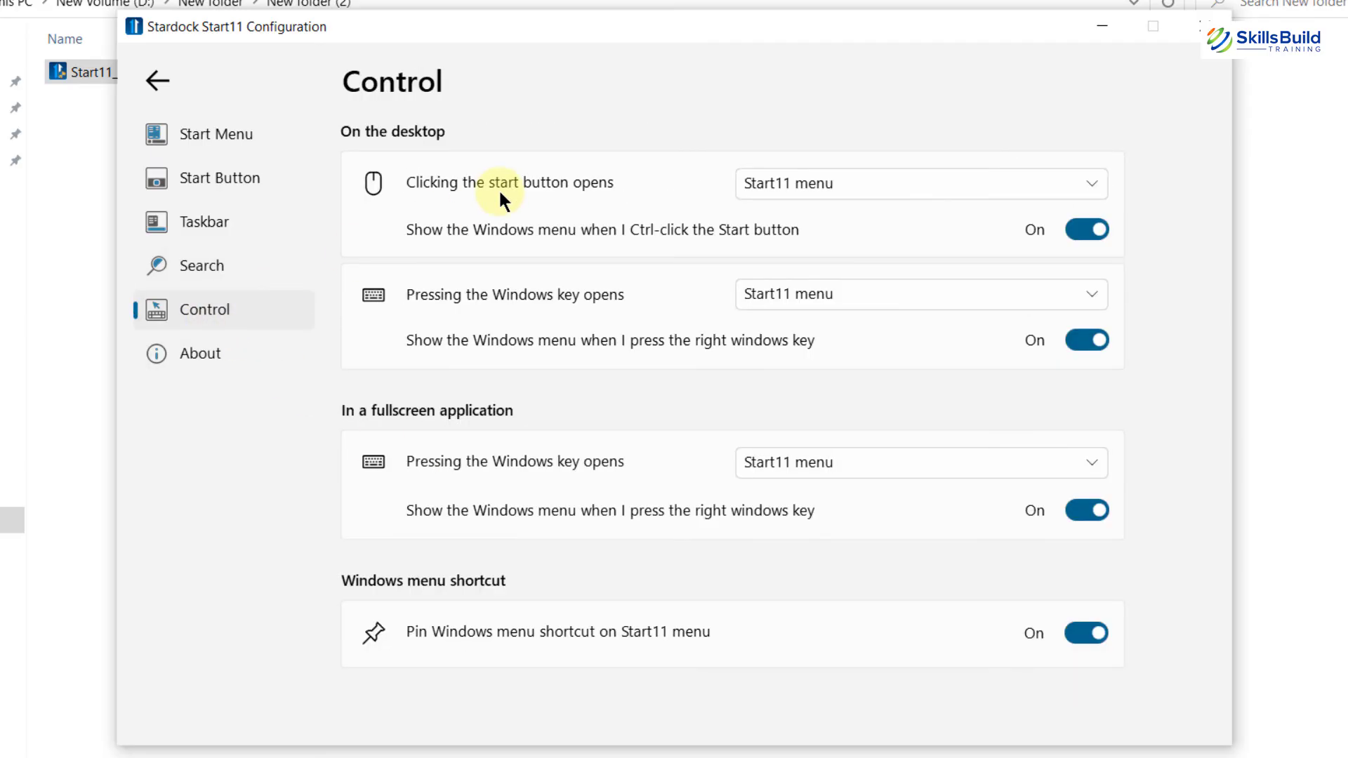
pyautogui.click(807, 183)
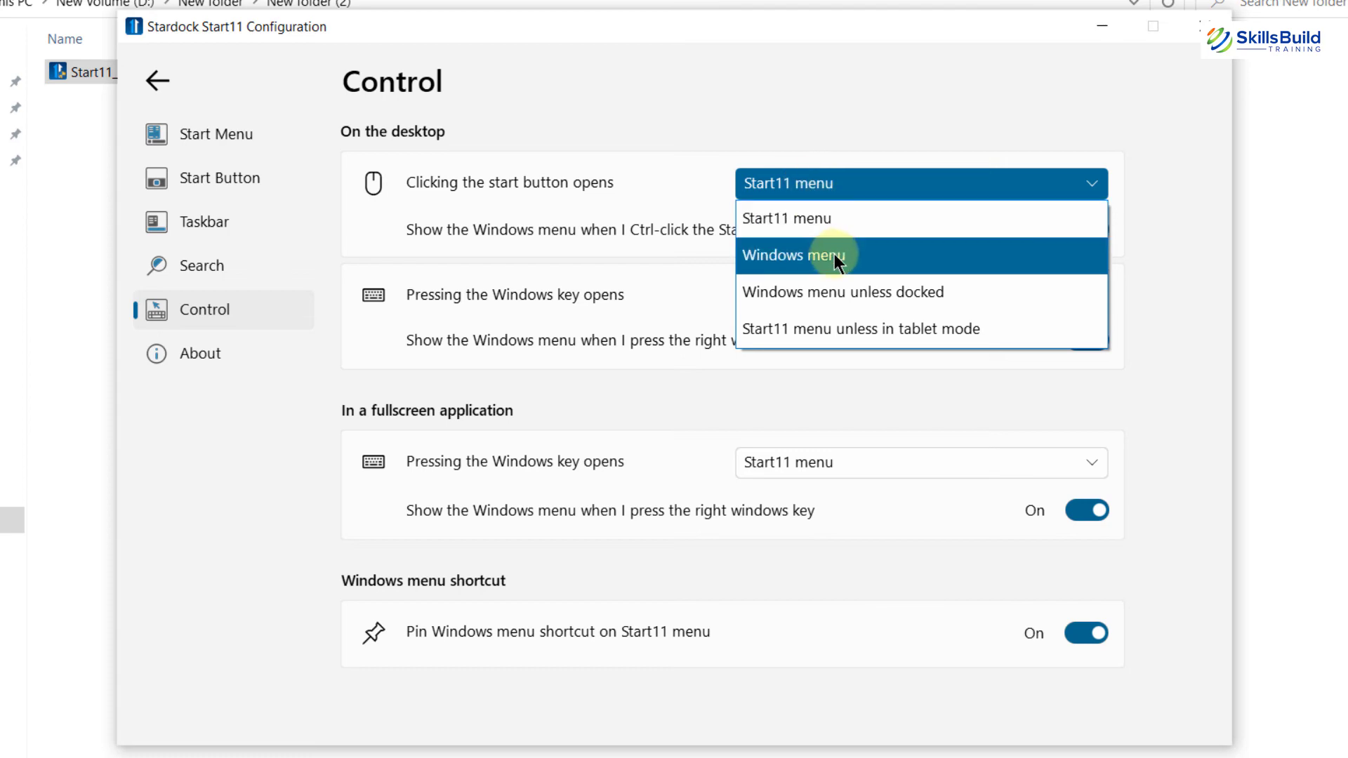
pyautogui.click(834, 254)
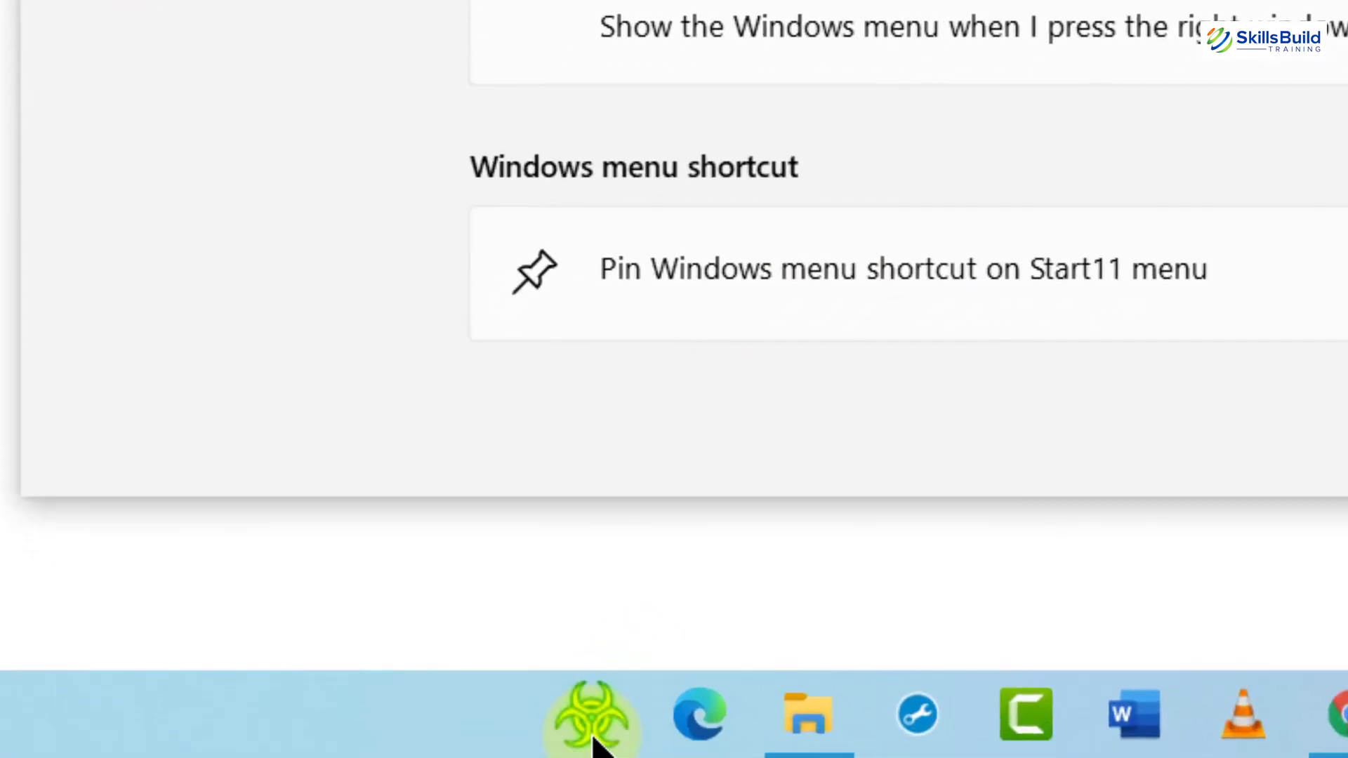
pyautogui.click(551, 738)
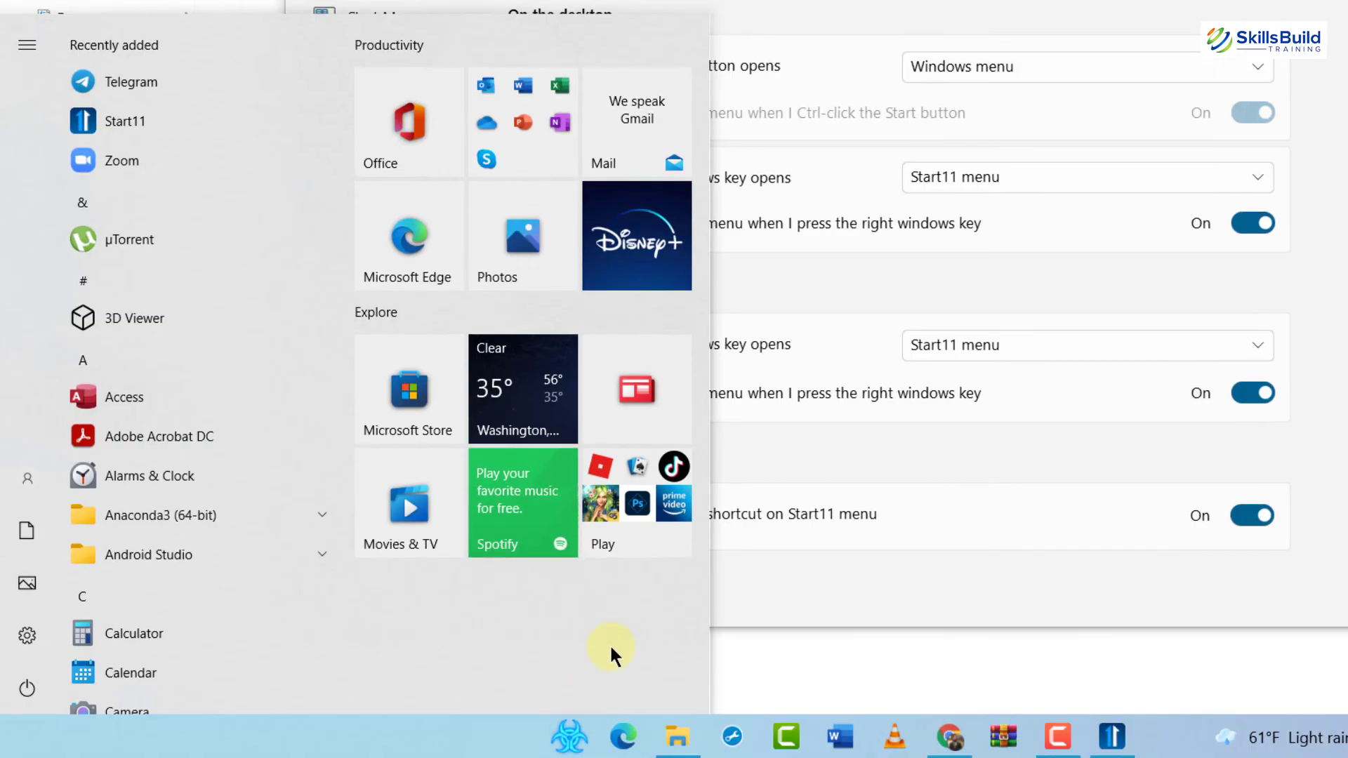
pyautogui.click(762, 591)
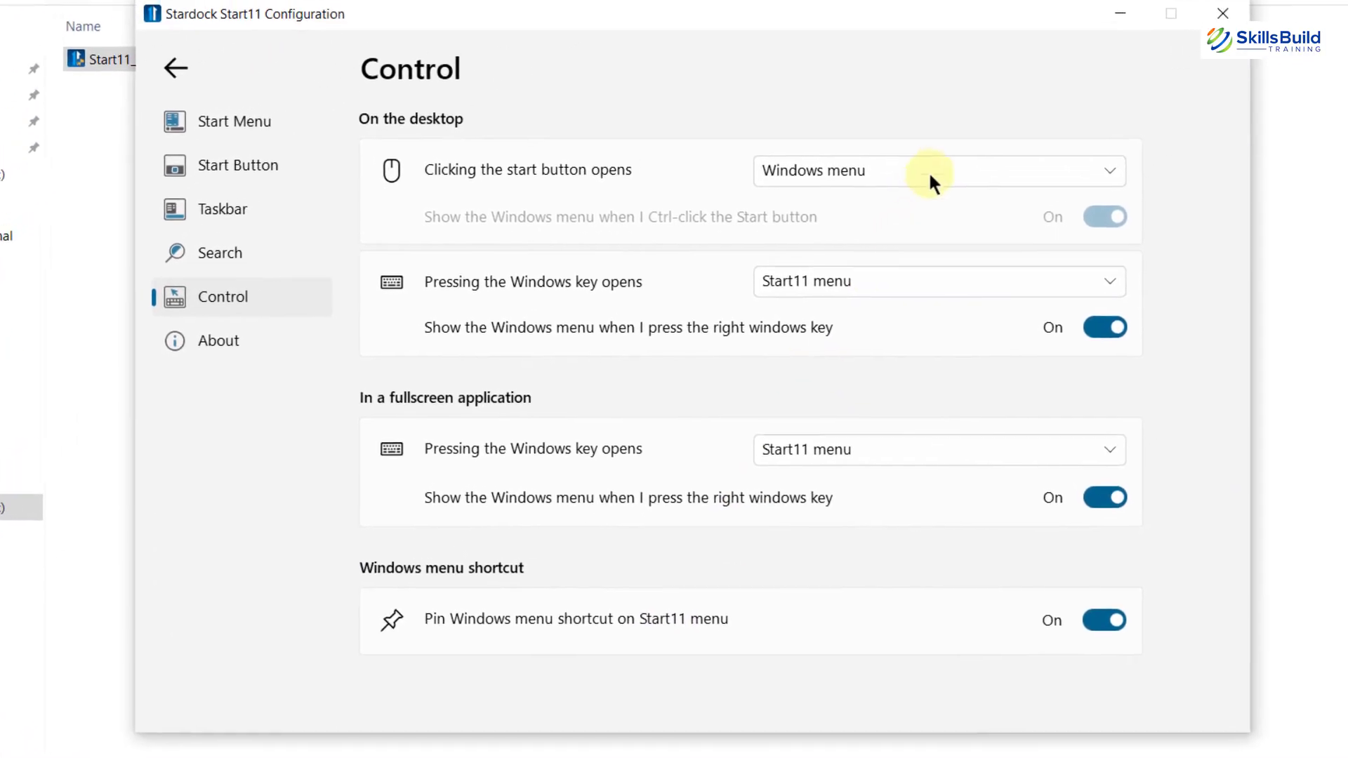
# Try the "Windows menu unless docked" option for the start button and check which menu it opens.
pyautogui.click(930, 177)
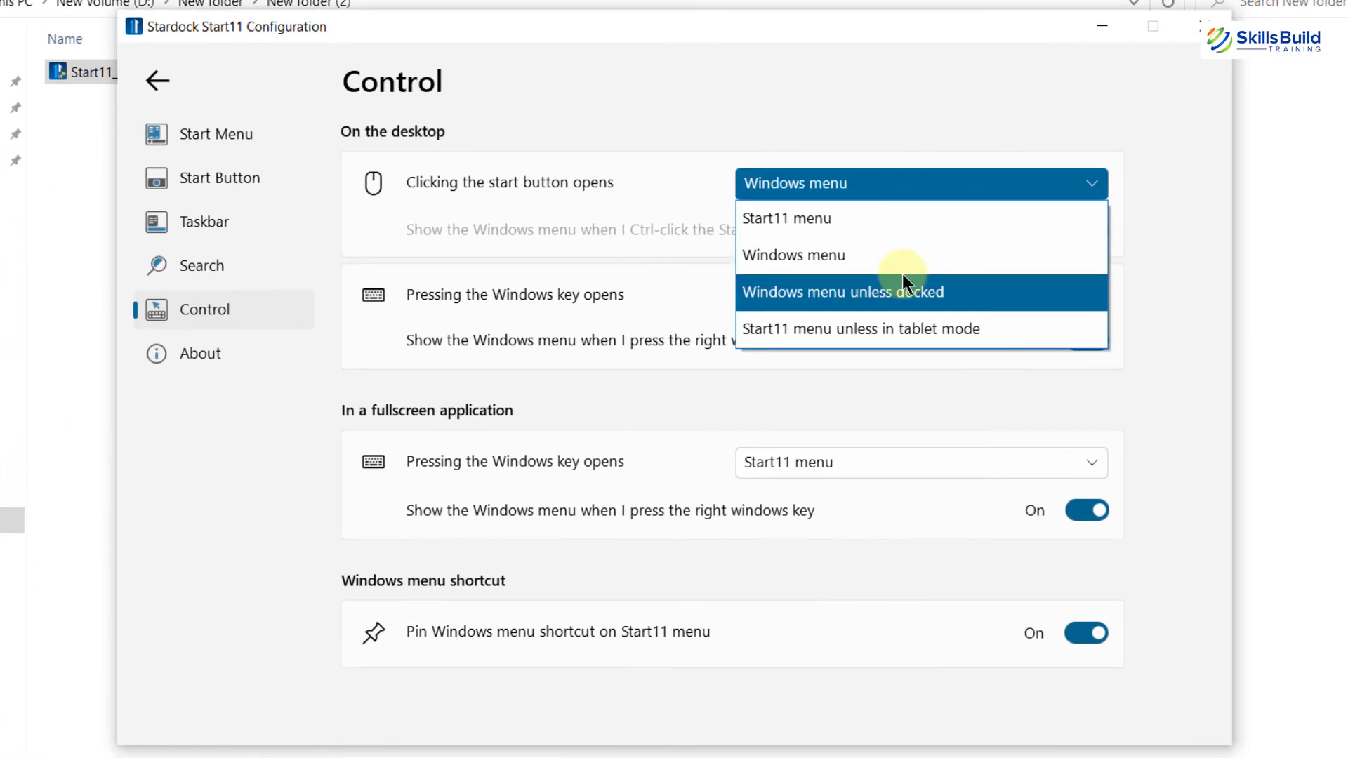
pyautogui.click(903, 289)
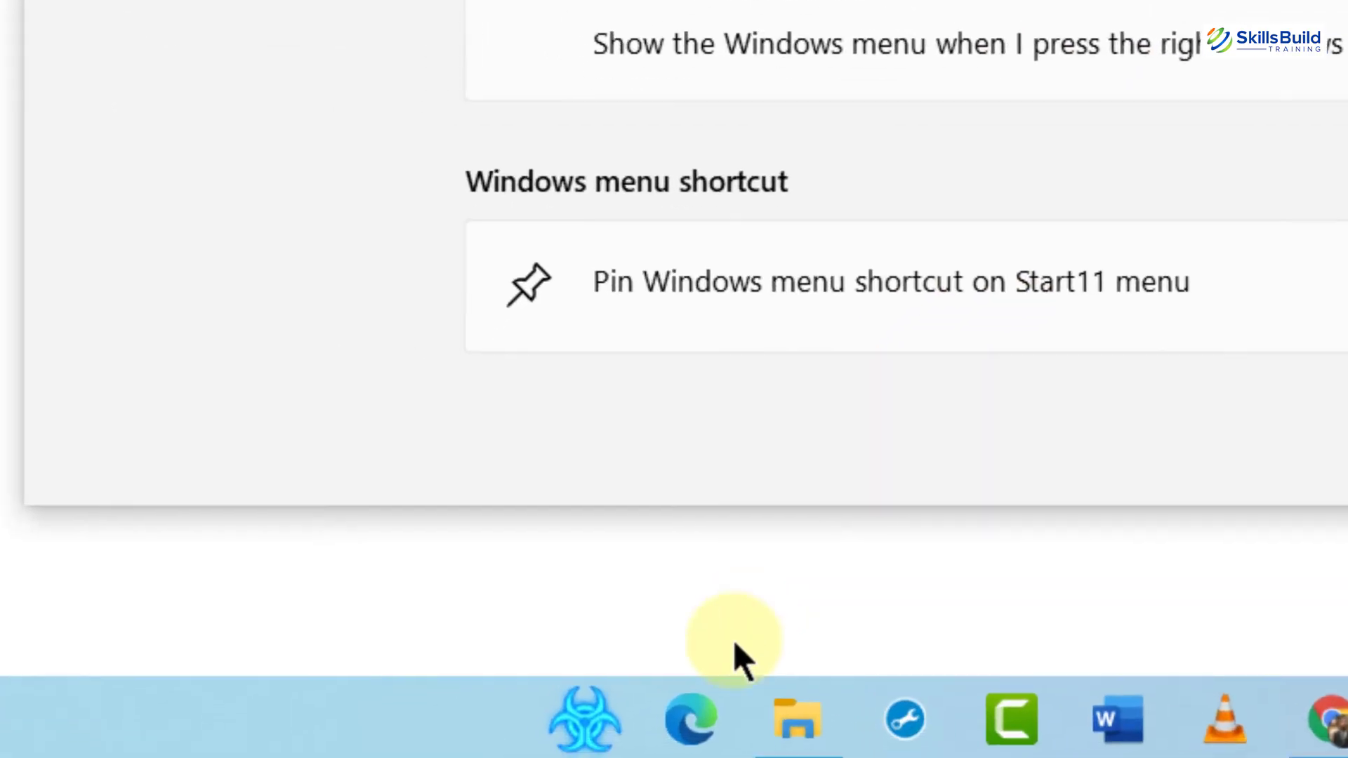
pyautogui.click(609, 709)
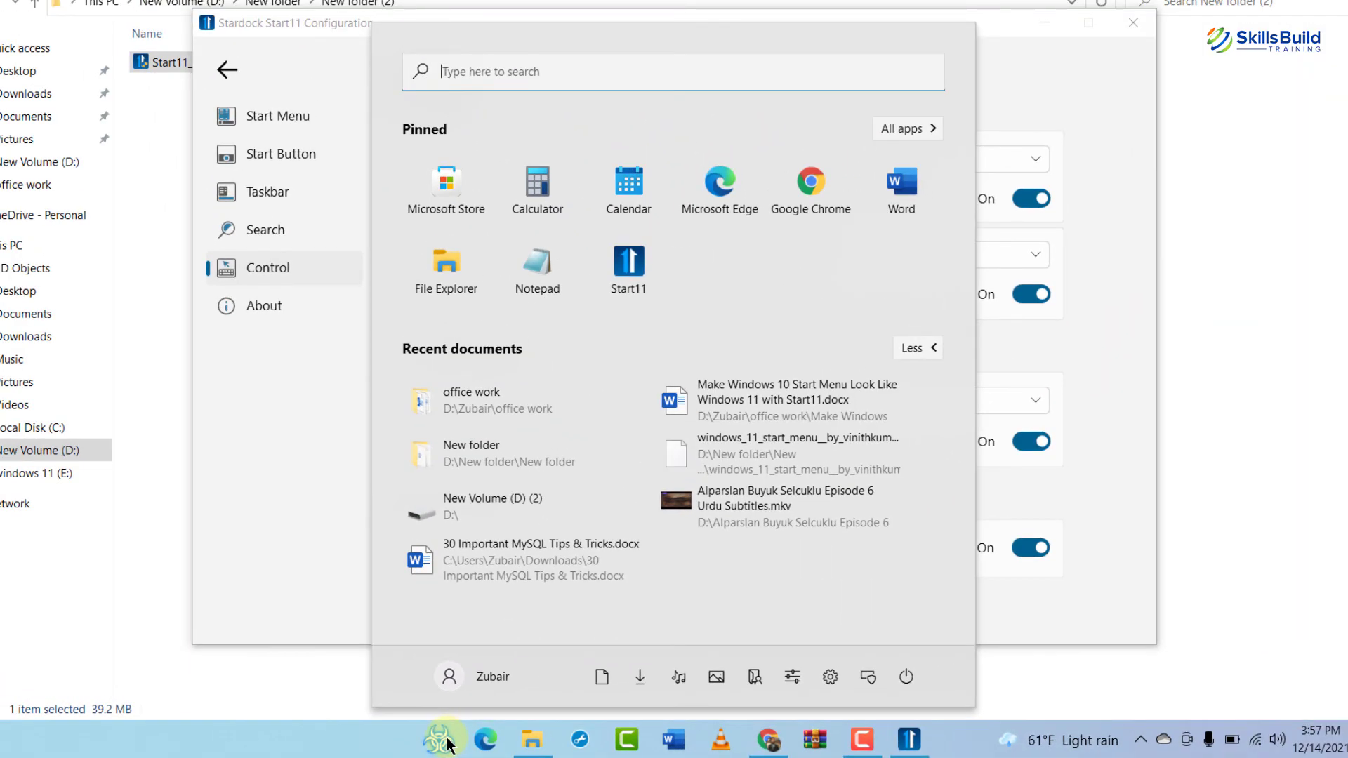
pyautogui.click(1021, 79)
# Set clicking the start button to open the Start11 menu and check the menu it opens.
pyautogui.click(963, 175)
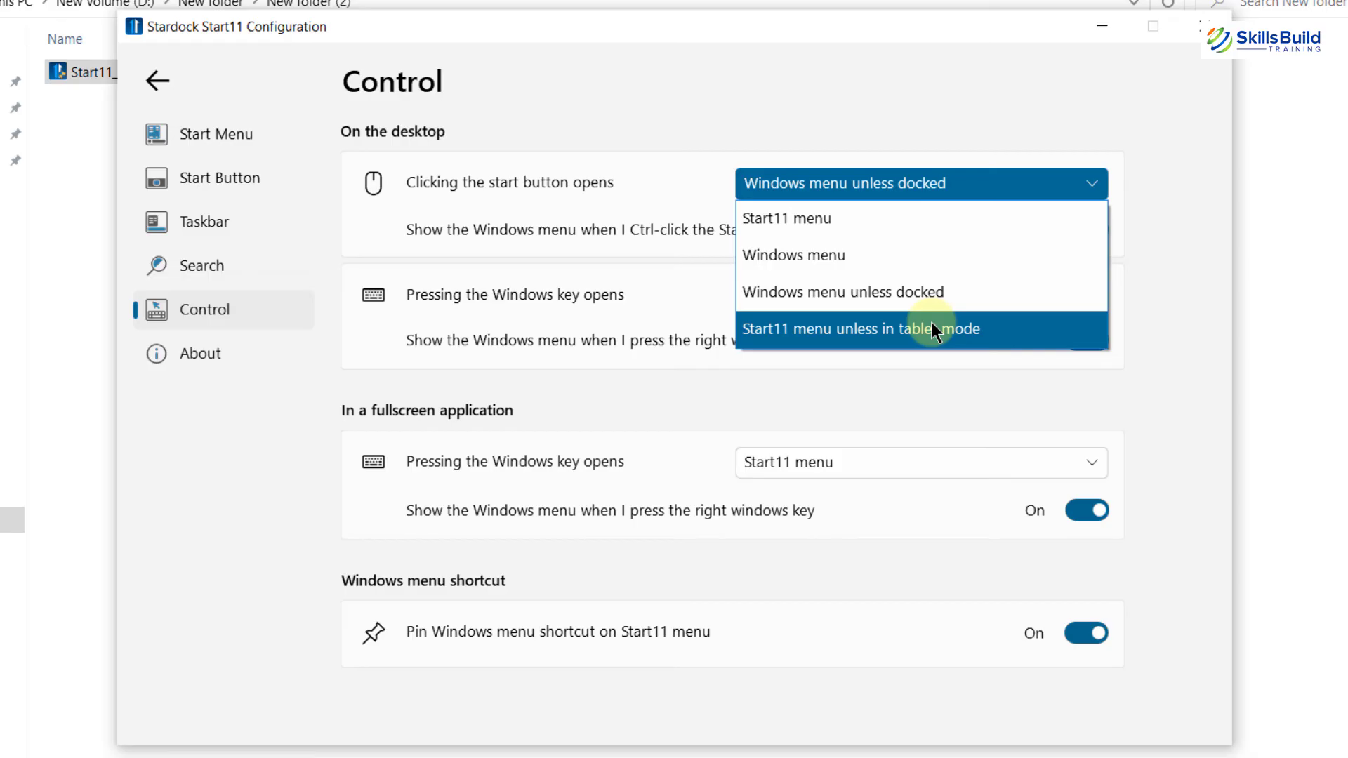
pyautogui.click(821, 224)
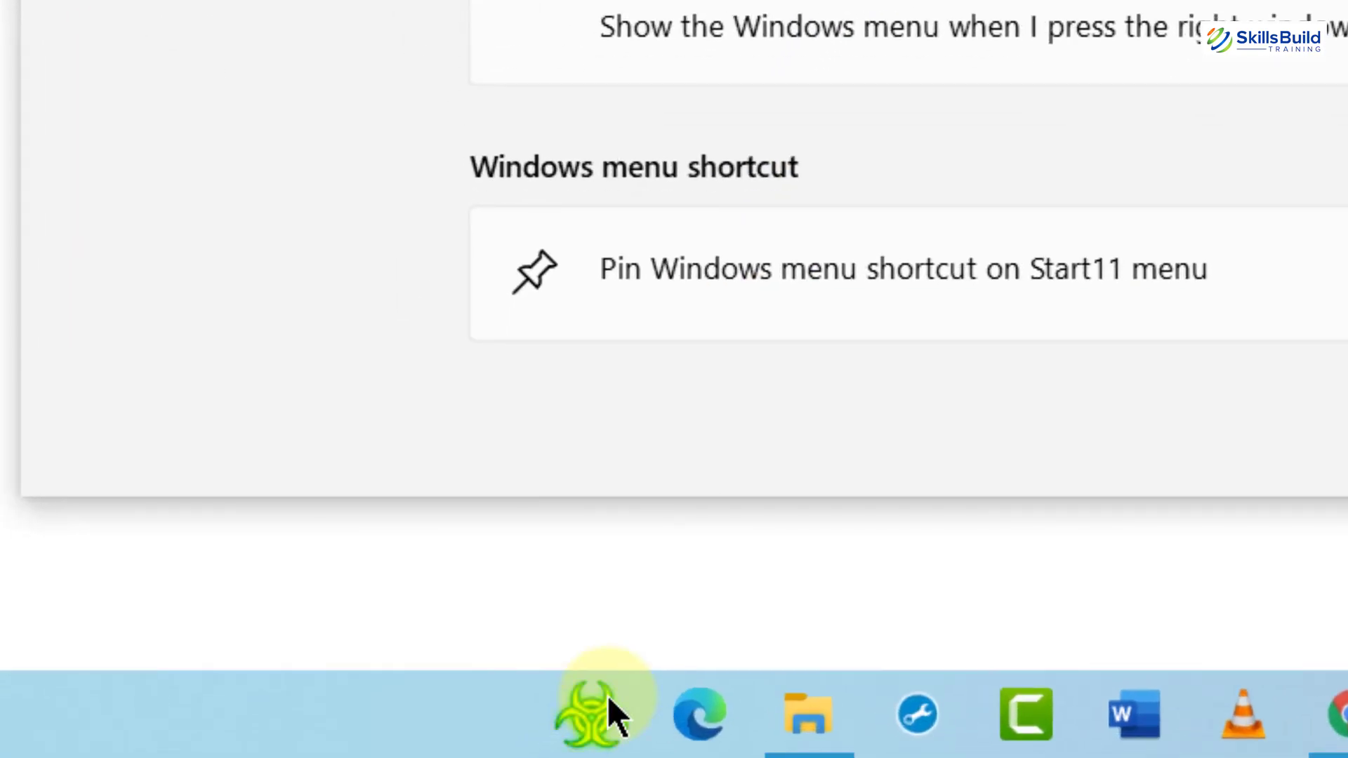
pyautogui.click(607, 696)
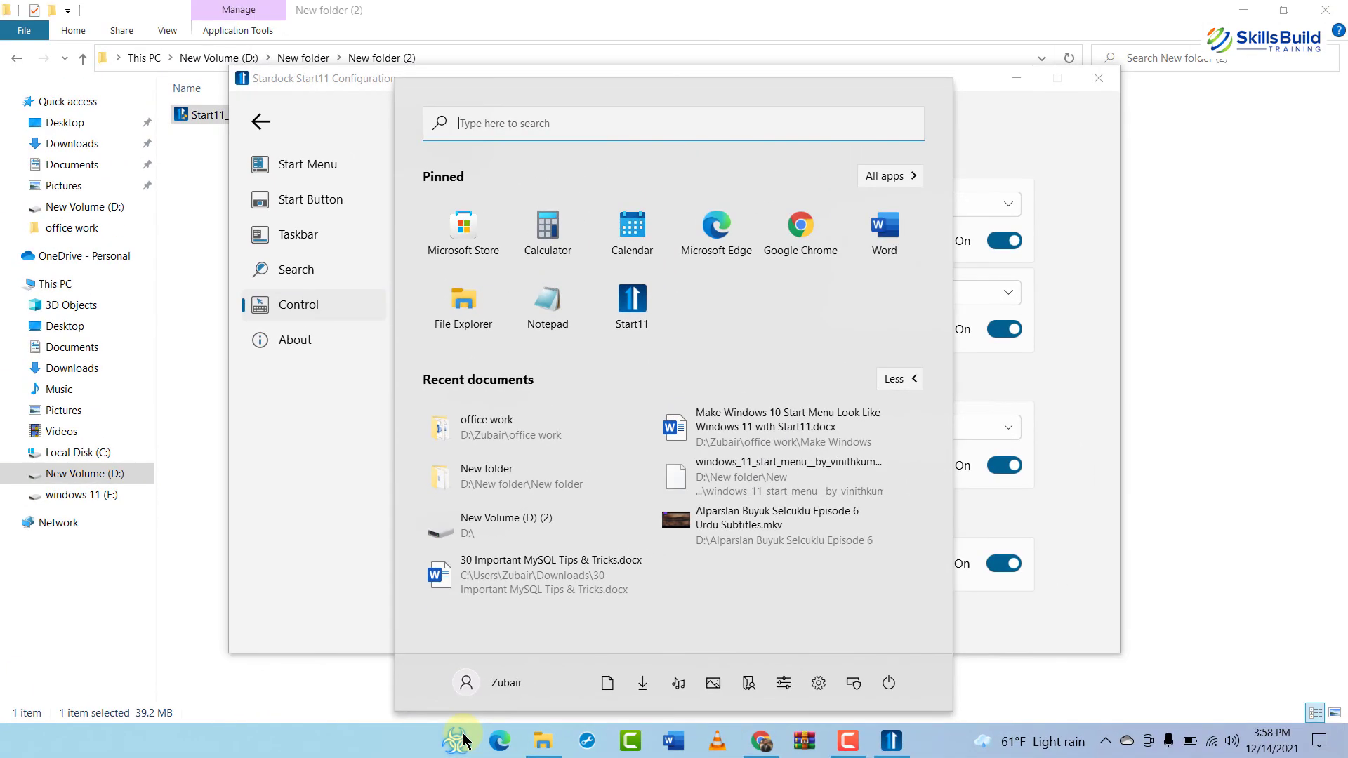
pyautogui.click(464, 738)
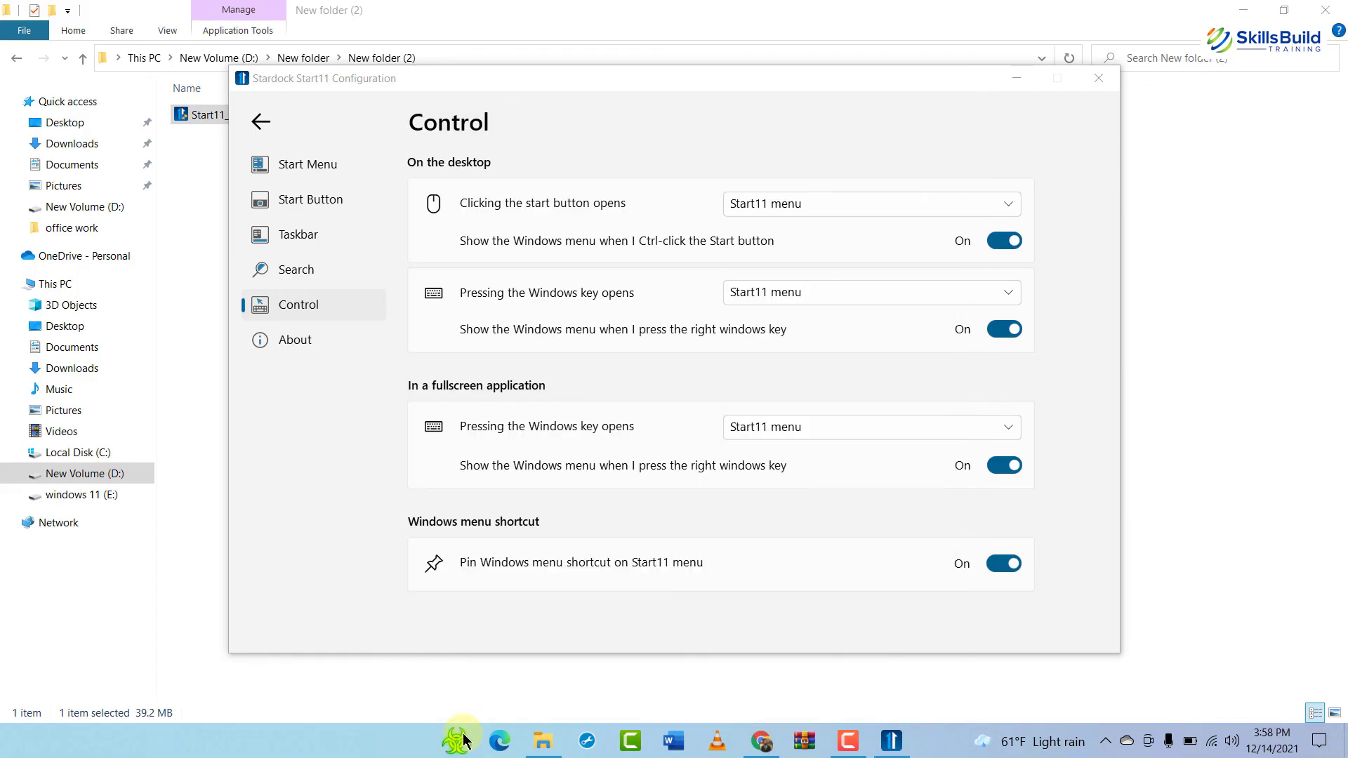
# View the Windows menu using the start button's Ctrl-click option, dismiss it and close the Start11 configuration window.
pyautogui.click(463, 739)
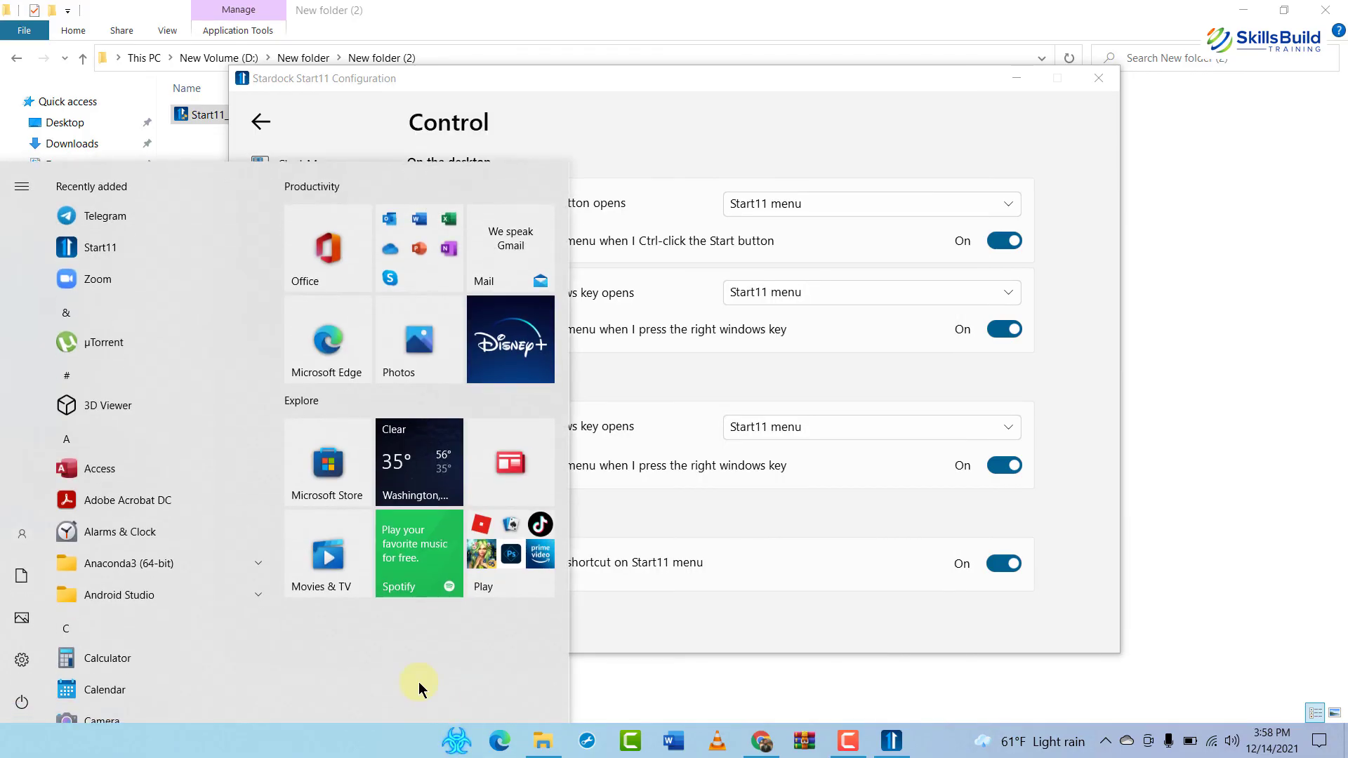
pyautogui.click(598, 615)
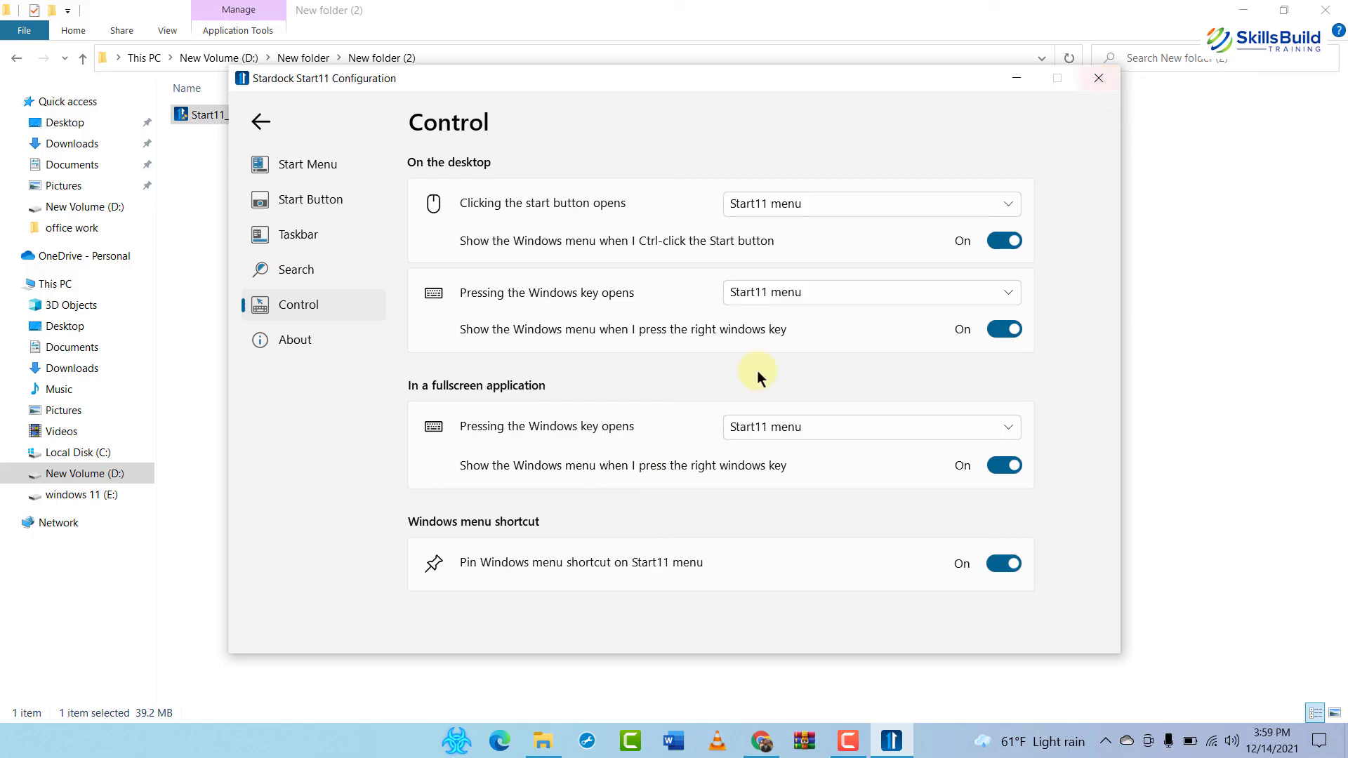
pyautogui.click(1098, 79)
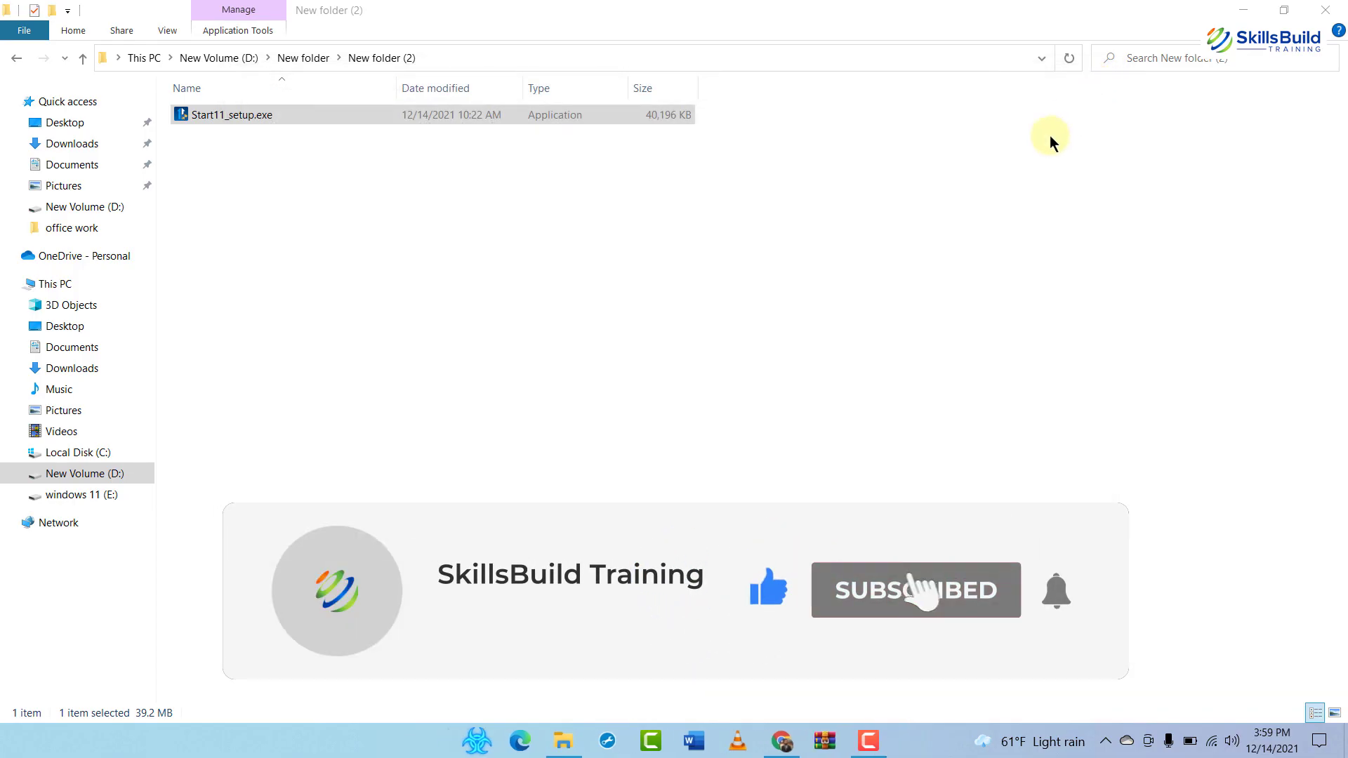